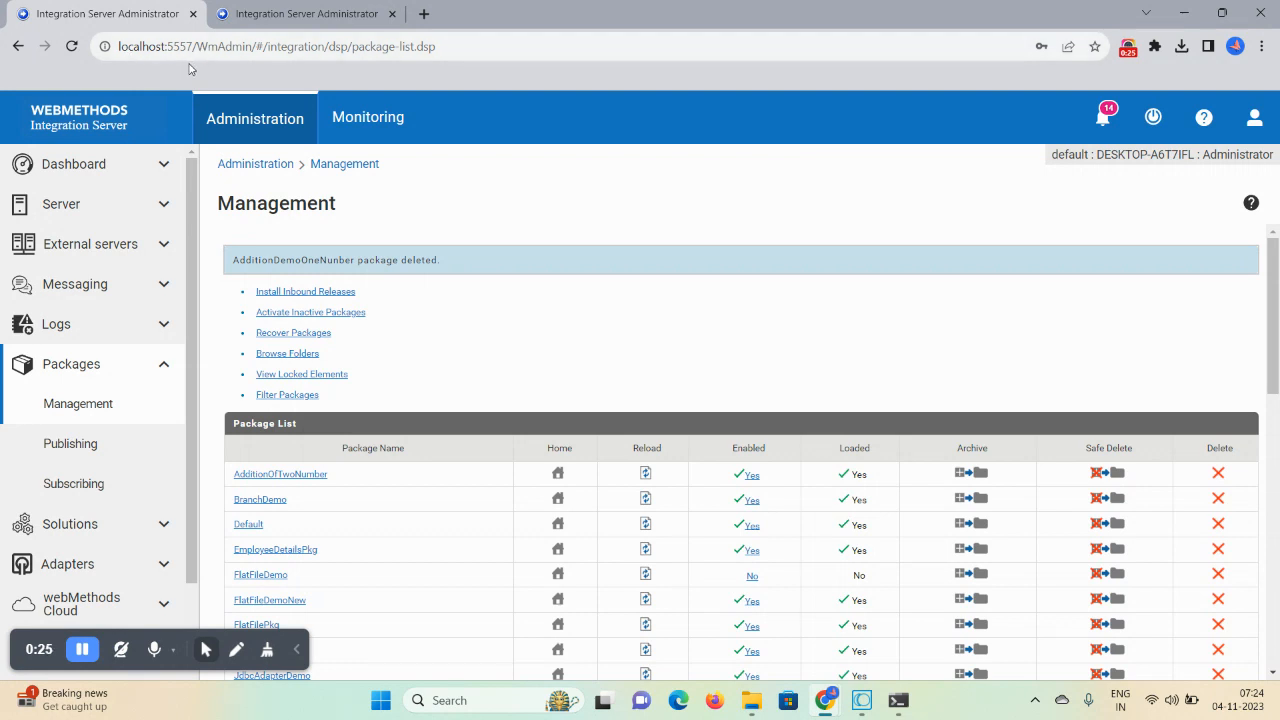
# - Compare the package lists of the Integration Servers on ports 5555 and 5557, and reload the list on port 5557
pyautogui.hotkey('ctrl', 'Tab')
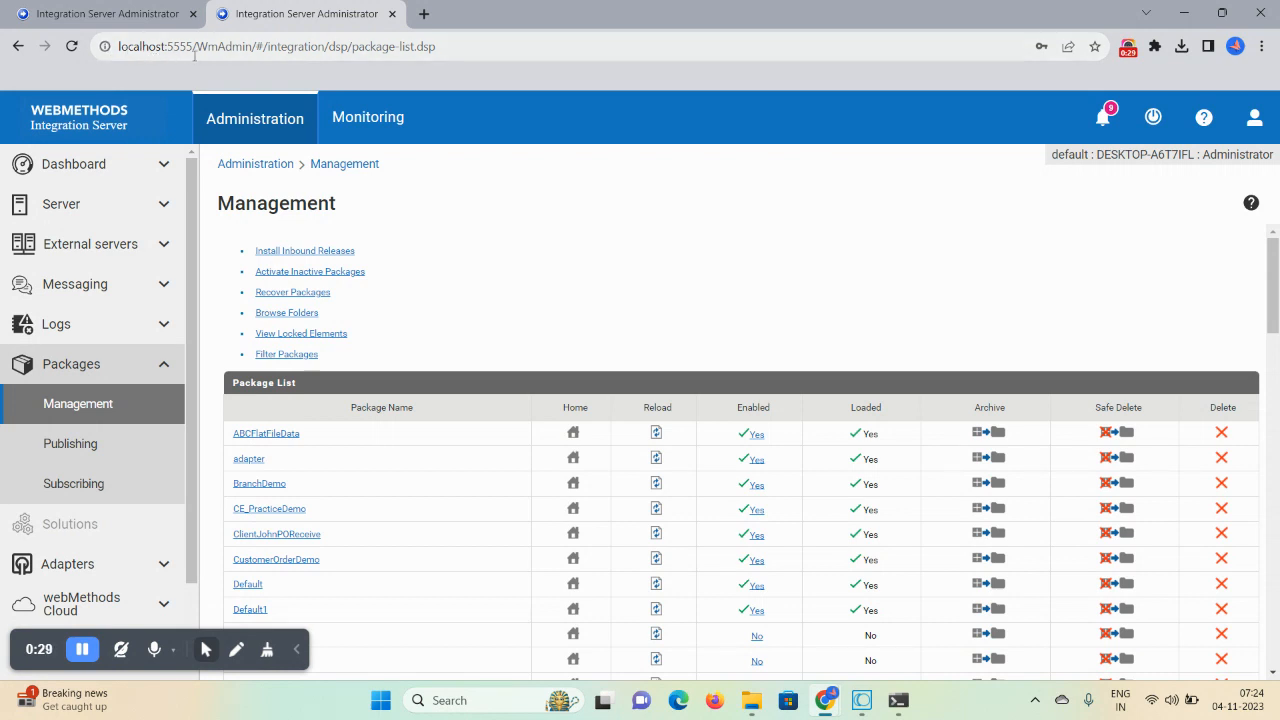
pyautogui.click(95, 18)
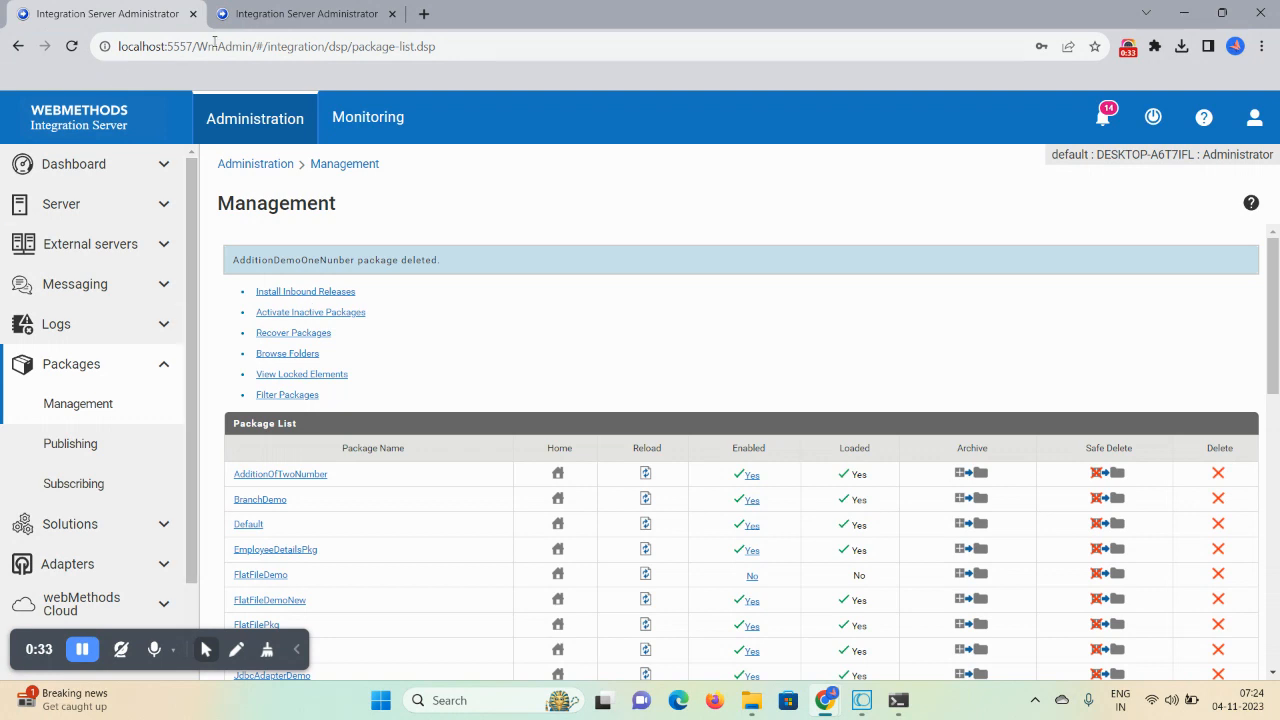
pyautogui.click(70, 46)
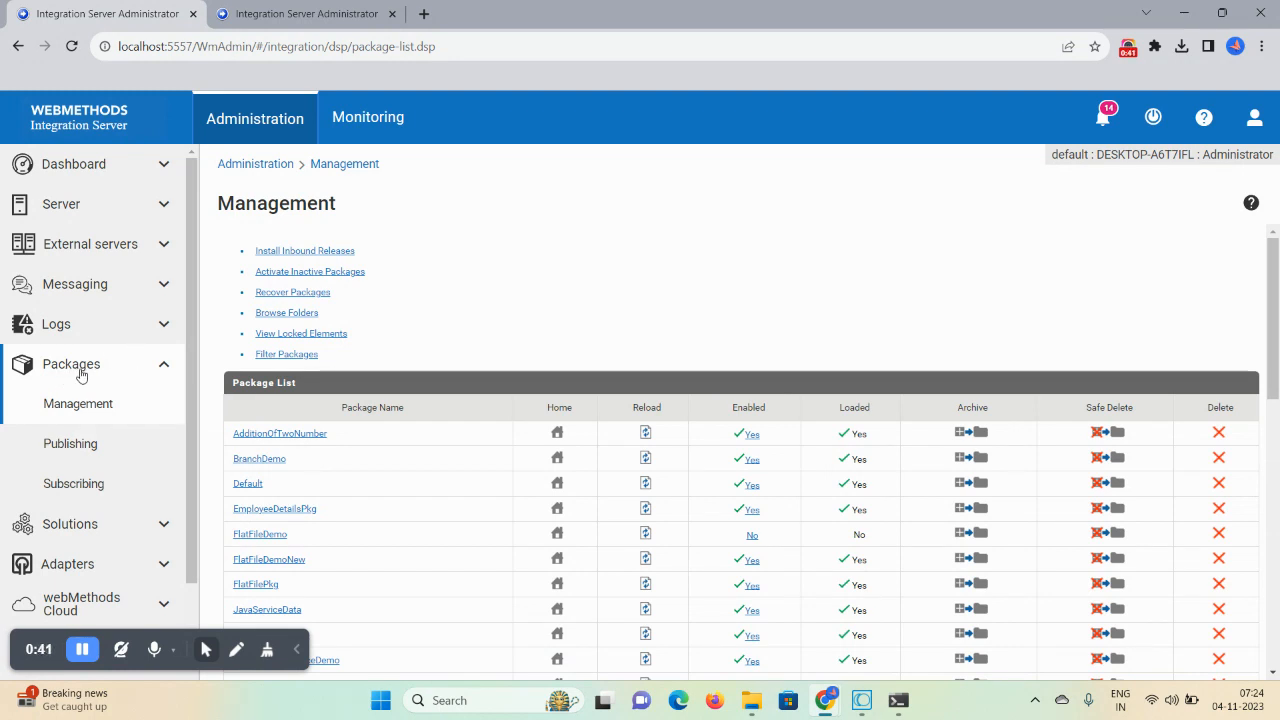
# - Reload the Integration Server on port 5555, log in again as Administrator and open its package management page
pyautogui.click(323, 14)
pyautogui.click(71, 46)
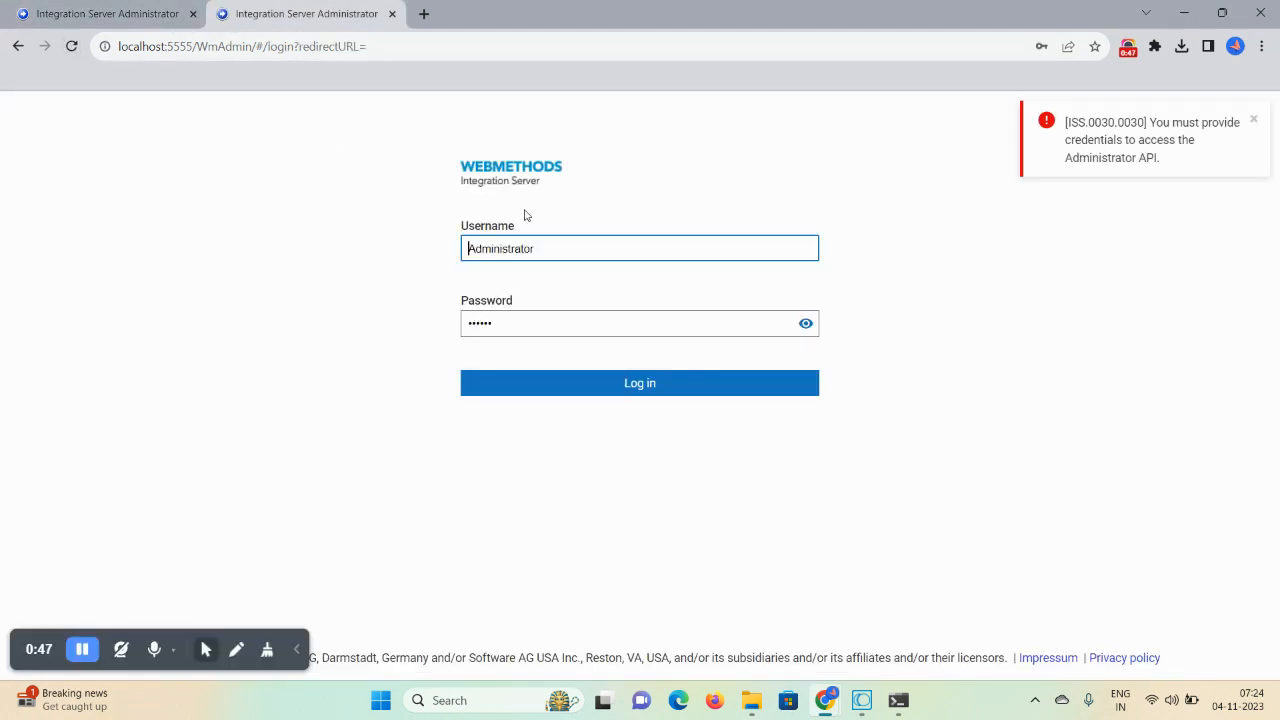
pyautogui.click(559, 386)
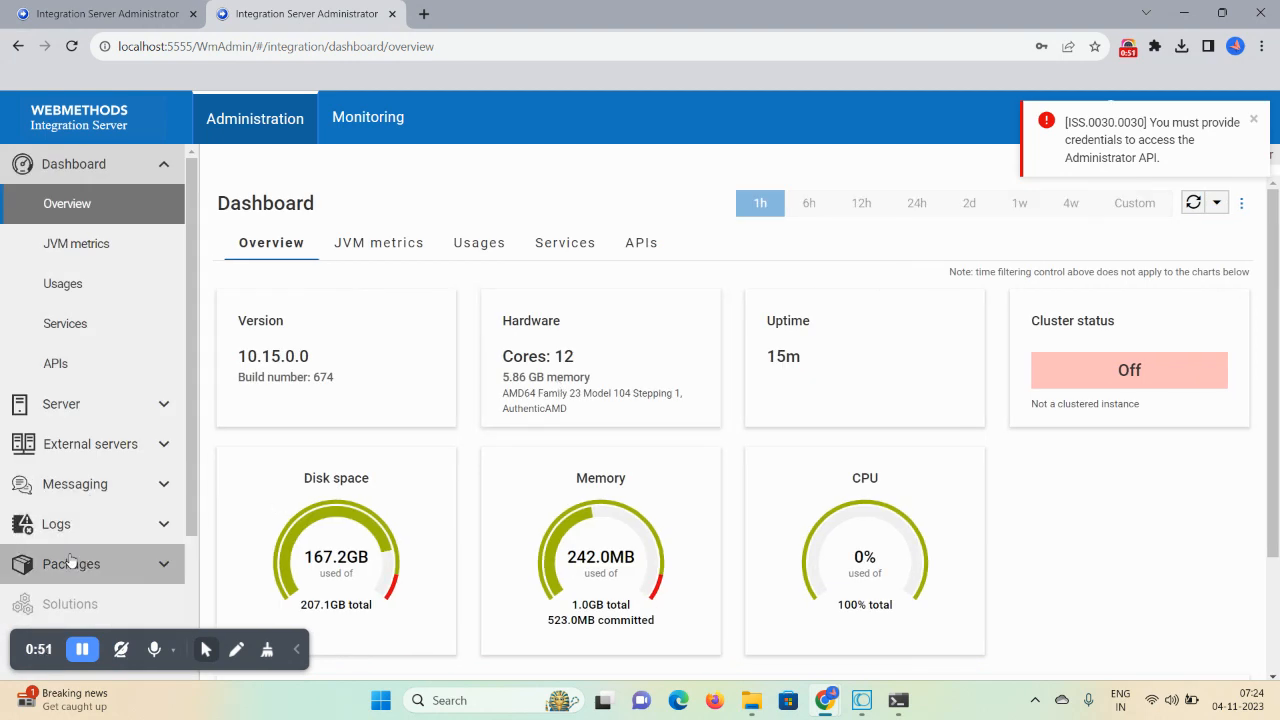
pyautogui.click(114, 563)
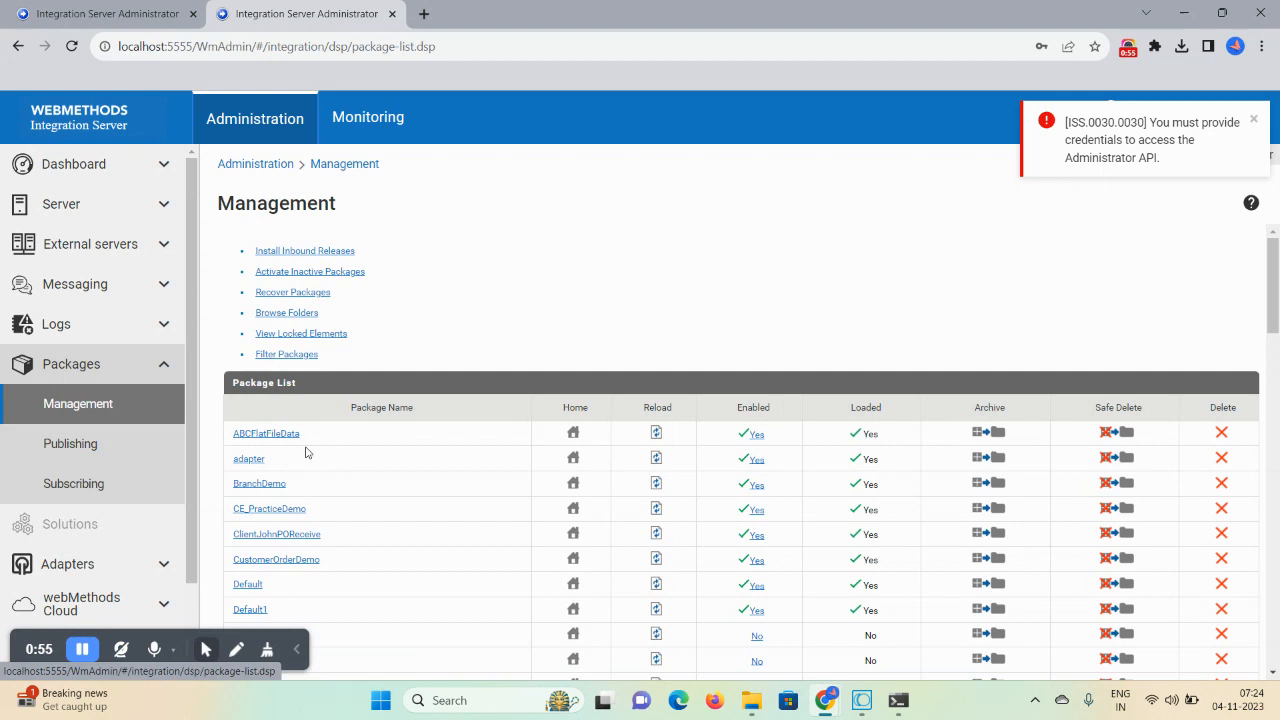
# - Open Deployer from the Integration Server on port 5557 and sign in as Administrator with the account password
pyautogui.click(57, 9)
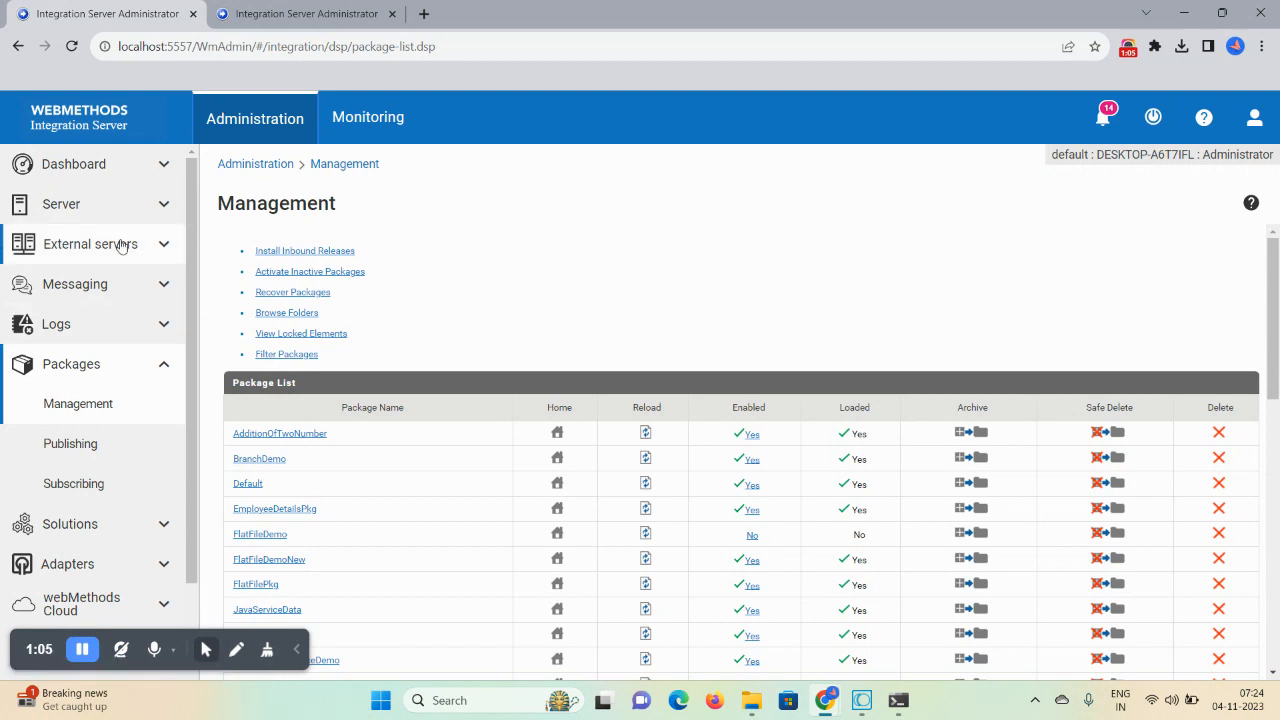
pyautogui.moveTo(194, 358); pyautogui.dragTo(202, 456)
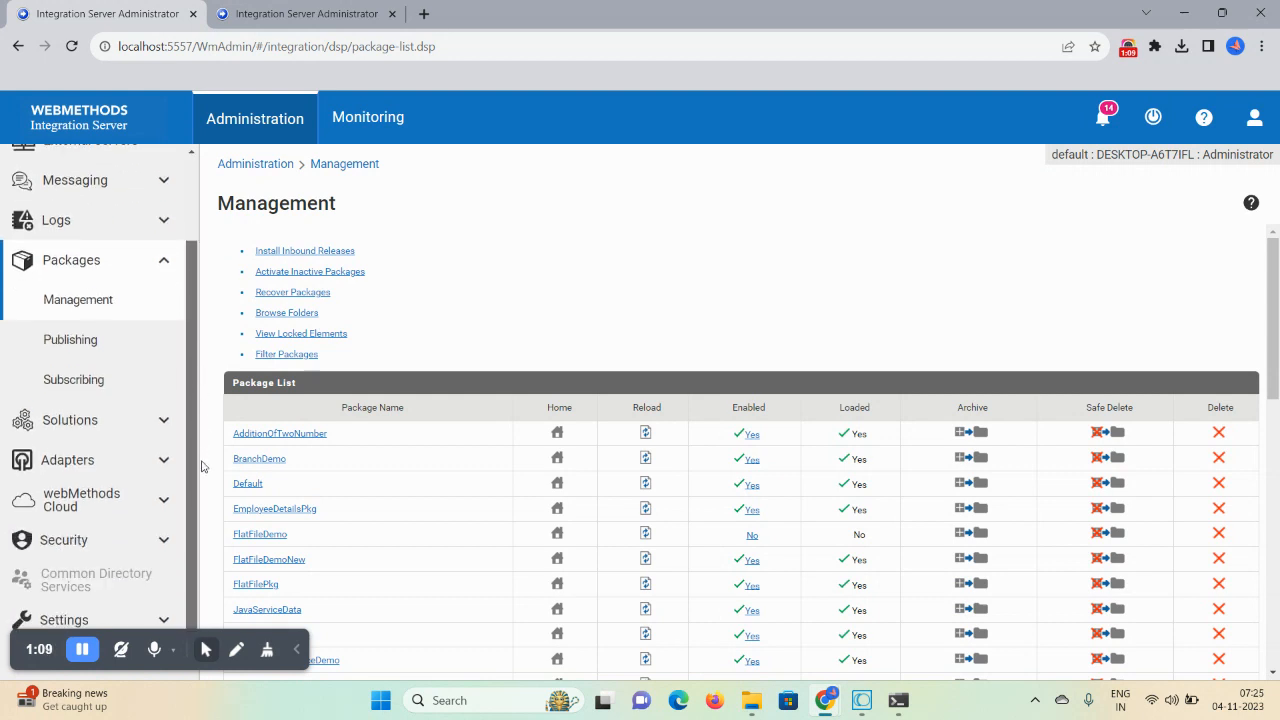
pyautogui.click(100, 428)
pyautogui.click(66, 422)
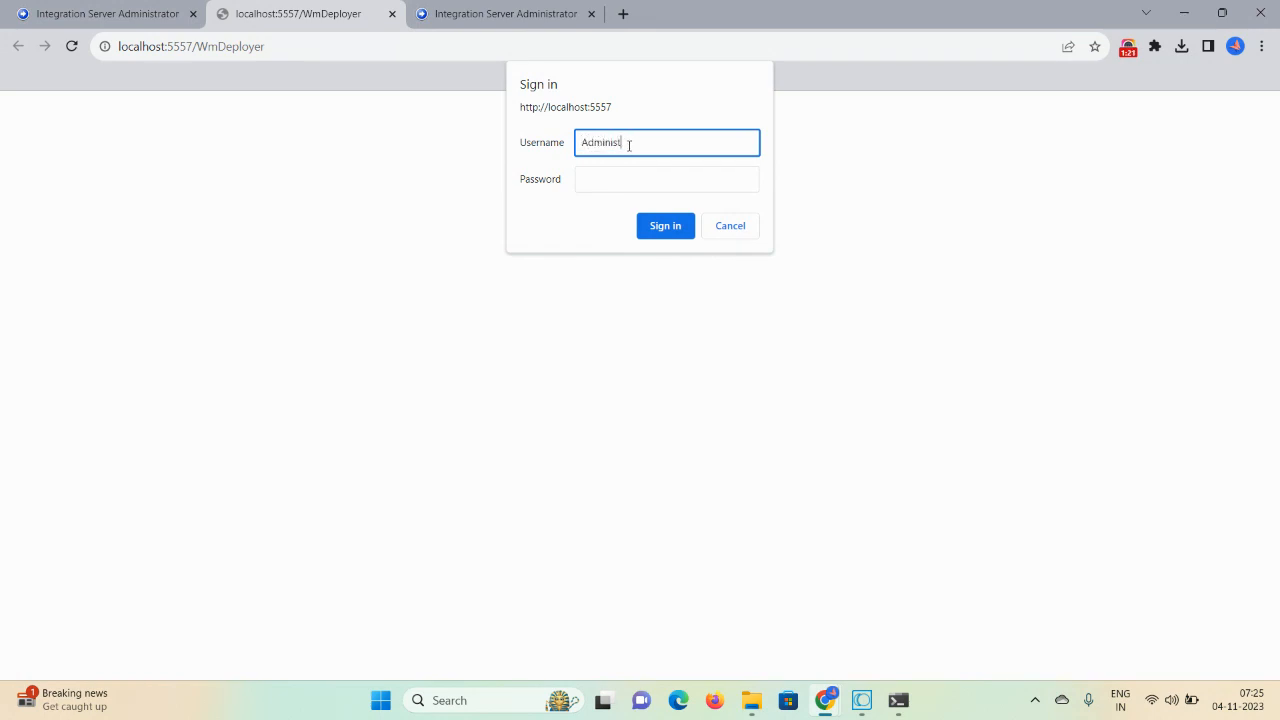
pyautogui.click(610, 172)
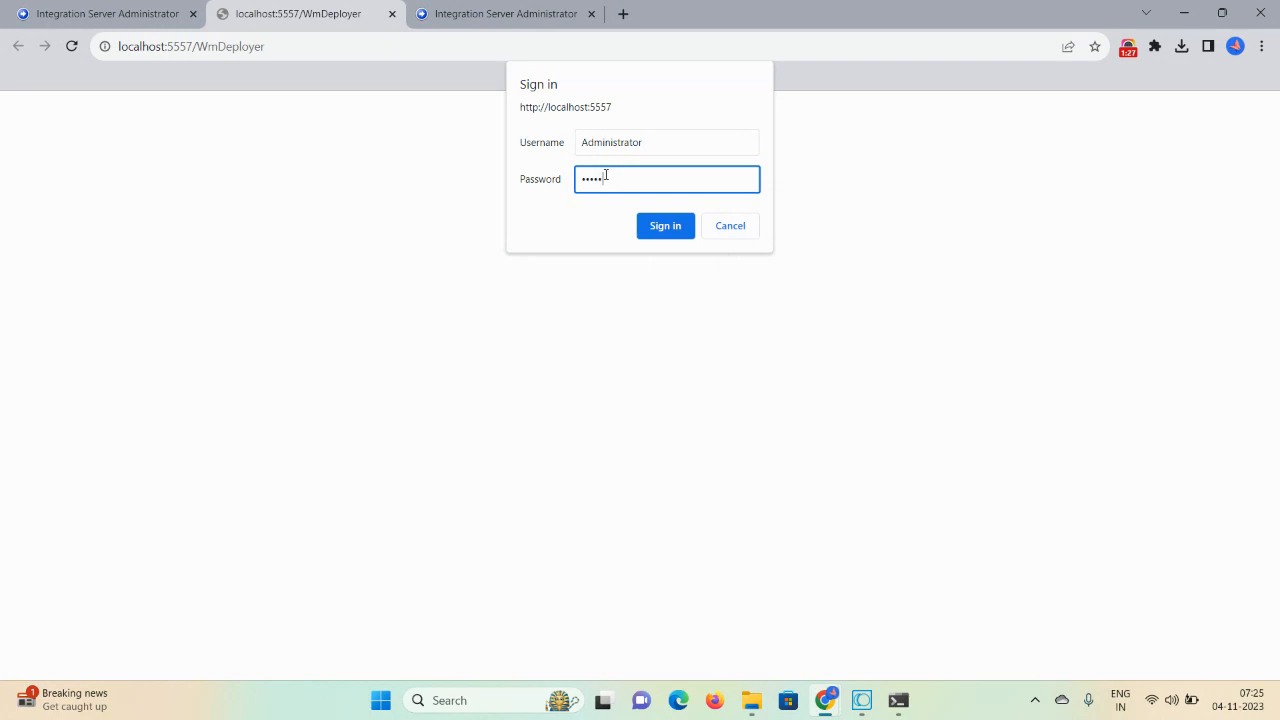
pyautogui.click(655, 226)
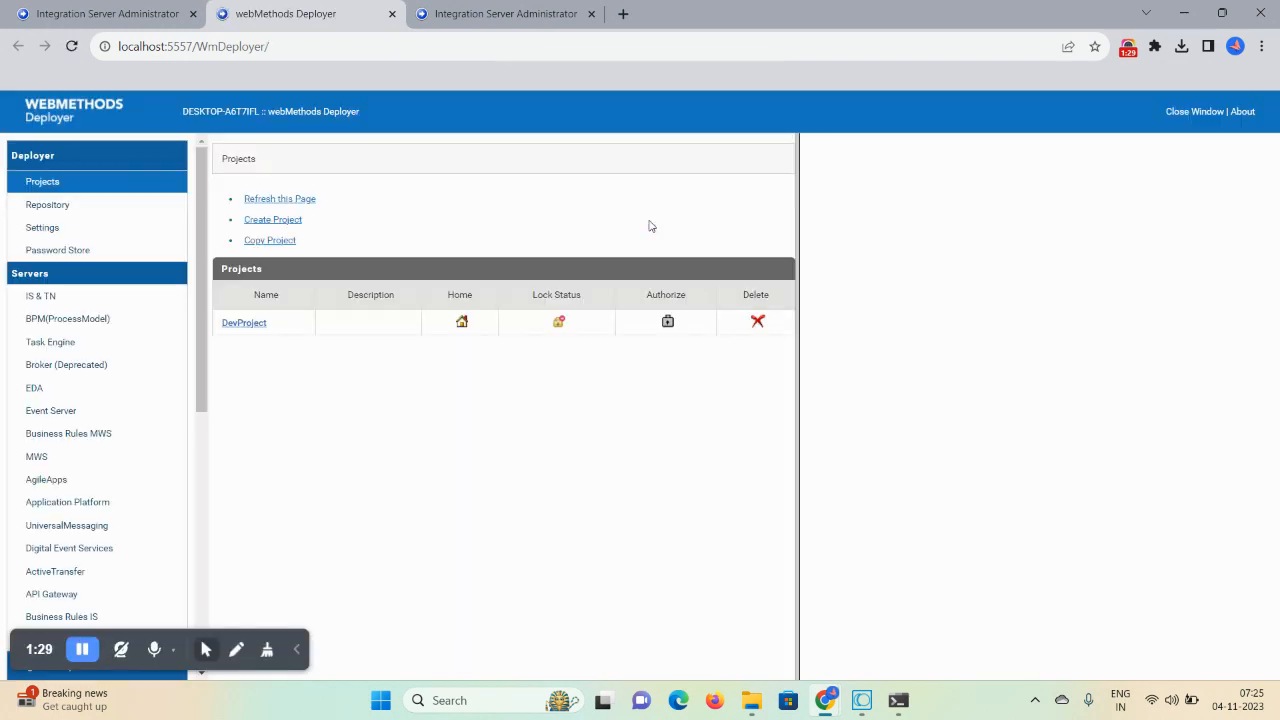
# - Delete the DevProject project and display the IS & TN remote servers in Deployer
pyautogui.click(758, 325)
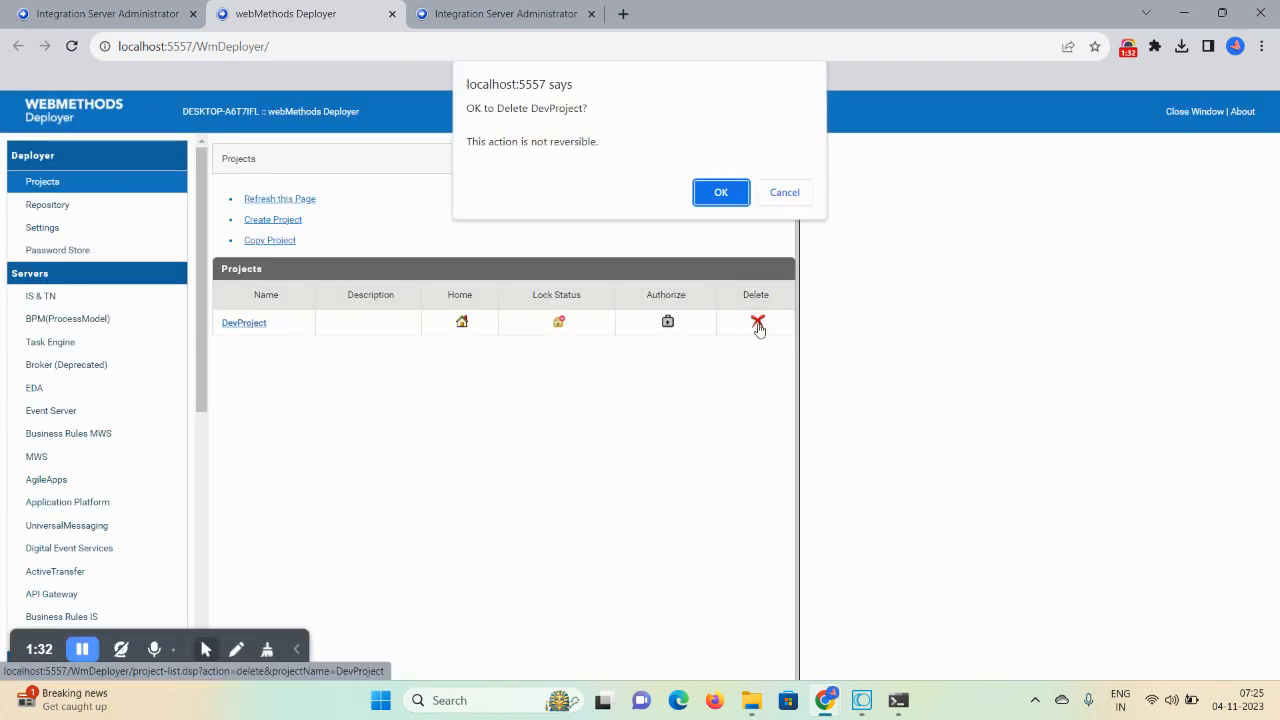
pyautogui.click(725, 193)
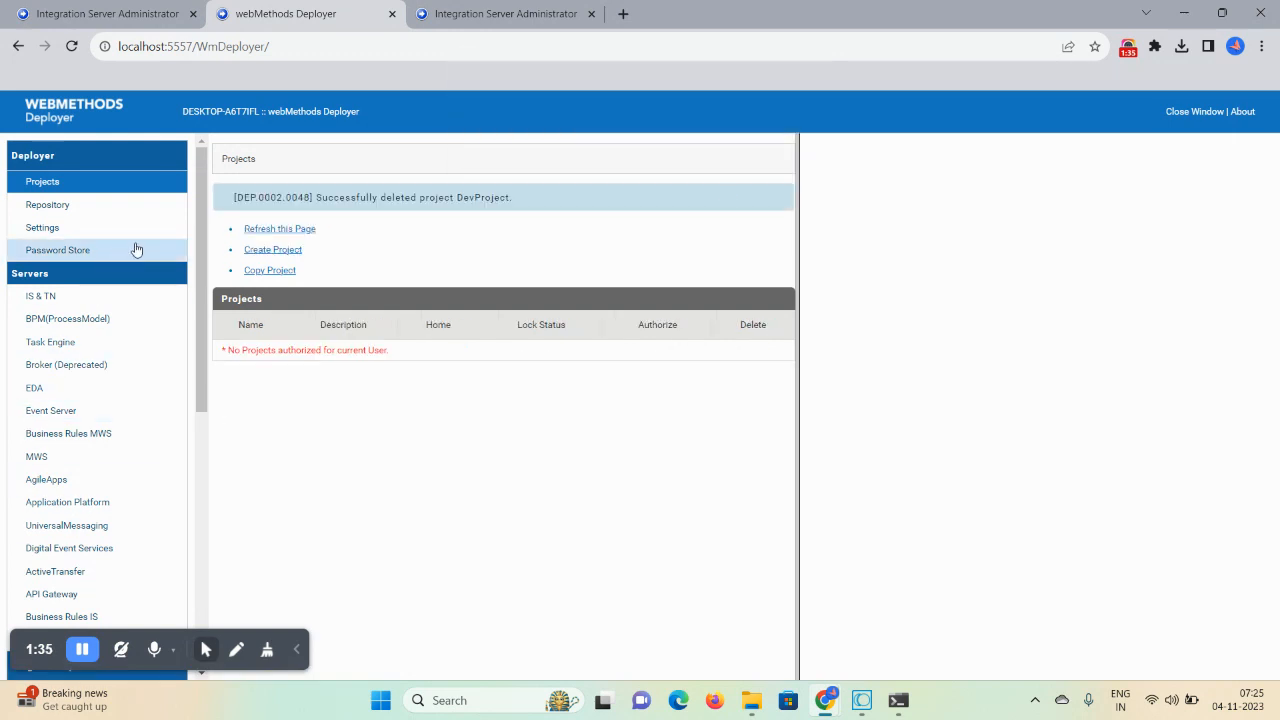
pyautogui.moveTo(197, 296)
pyautogui.mouseDown()
pyautogui.moveTo(199, 352)
pyautogui.moveTo(203, 303)
pyautogui.mouseUp()
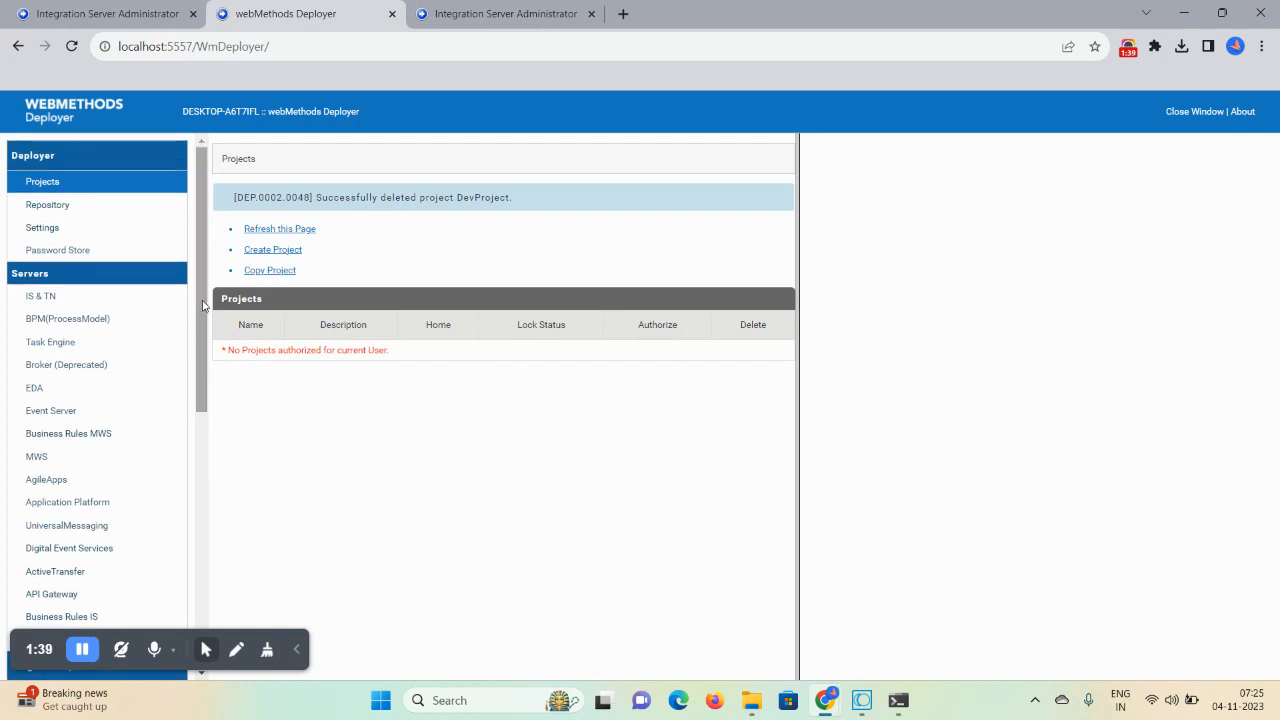
pyautogui.click(51, 298)
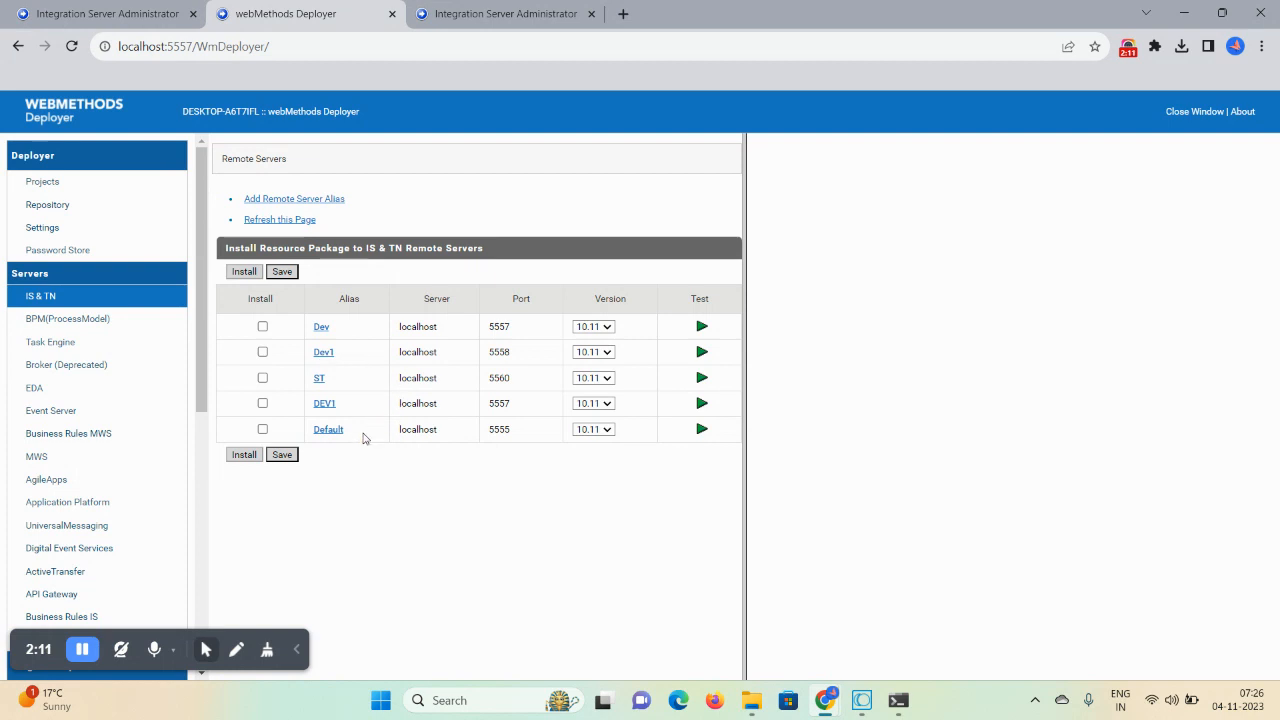
# - Start a new remote server alias named Default with host localhost and port number 5555
pyautogui.click(299, 200)
pyautogui.click(166, 199)
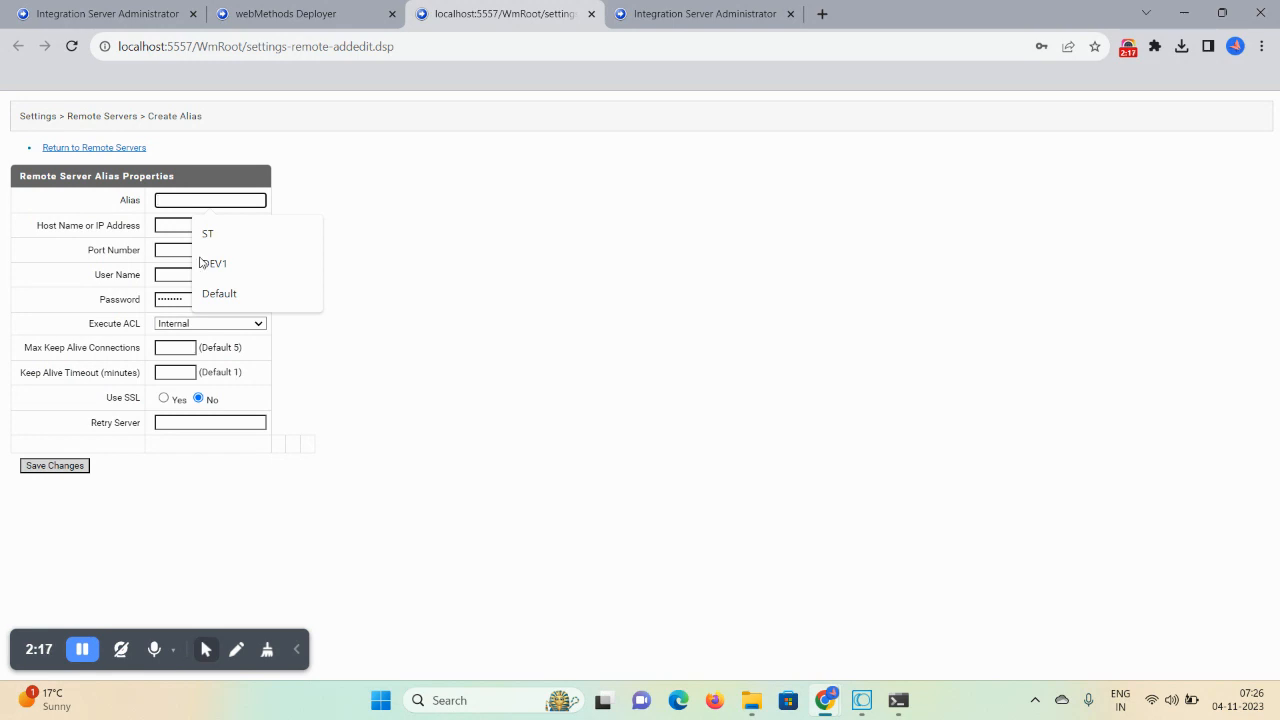
pyautogui.click(219, 299)
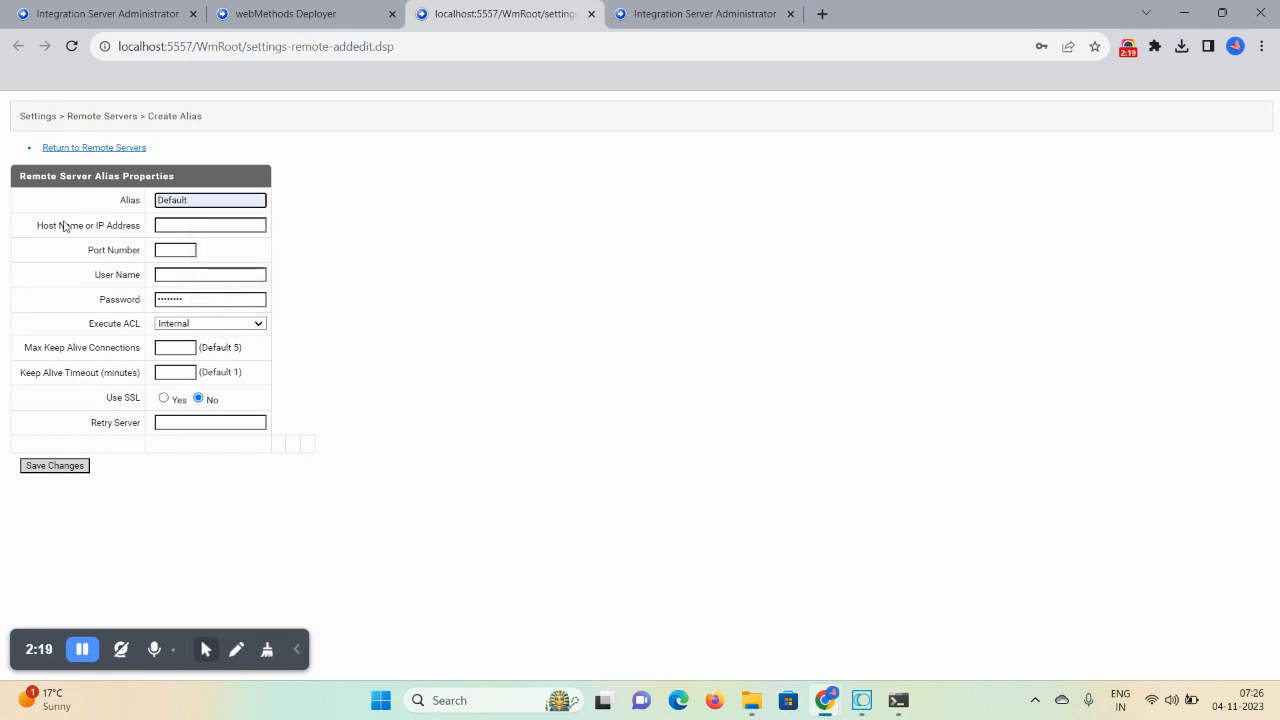
pyautogui.click(179, 229)
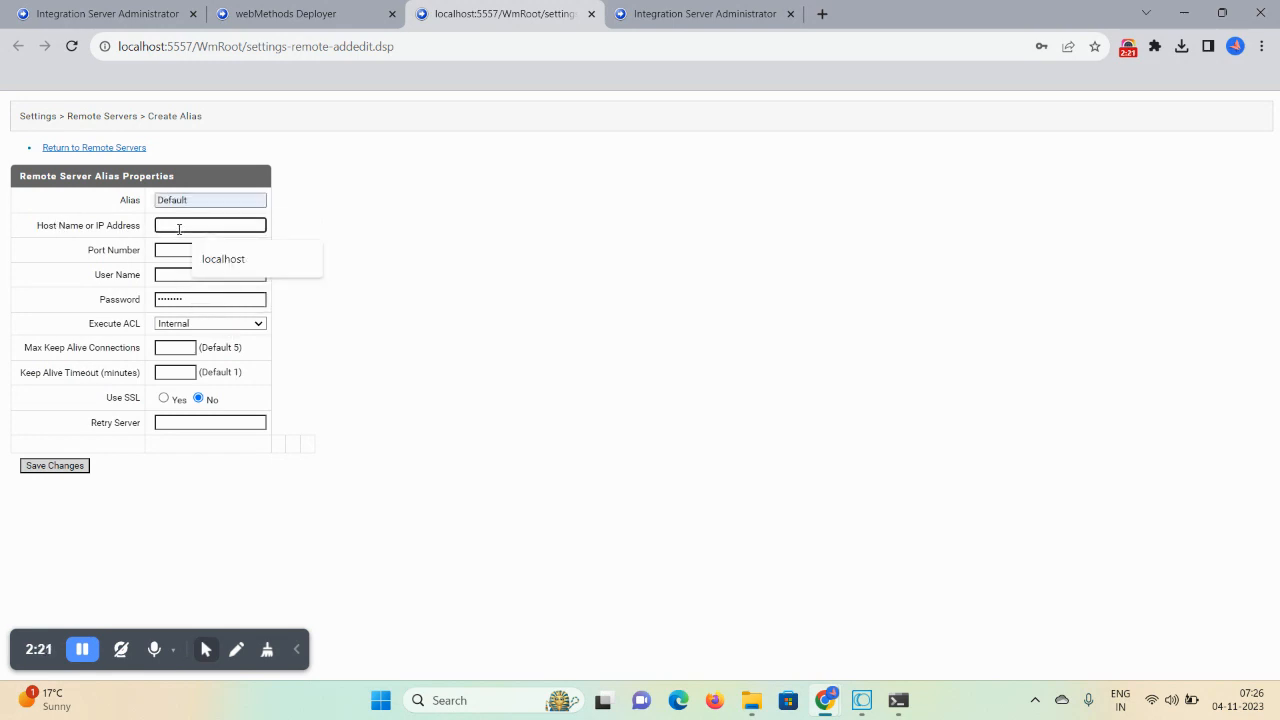
pyautogui.click(237, 261)
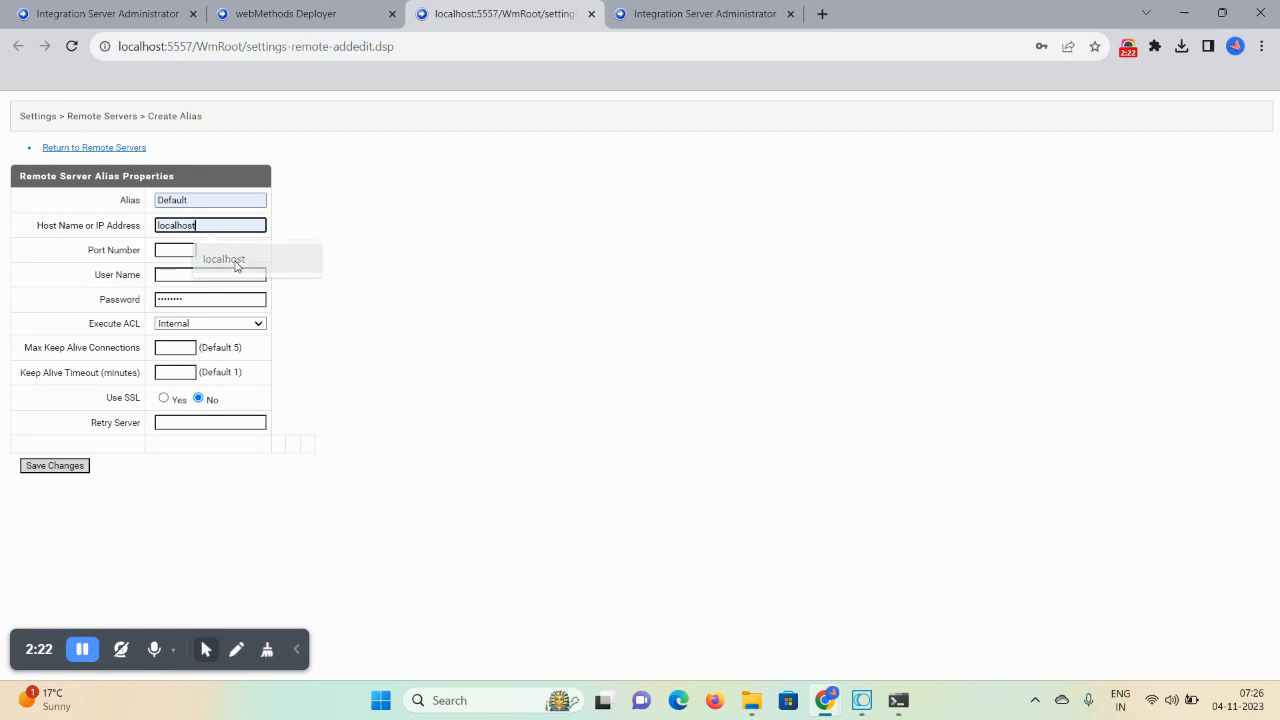
pyautogui.click(178, 249)
pyautogui.write('5555')
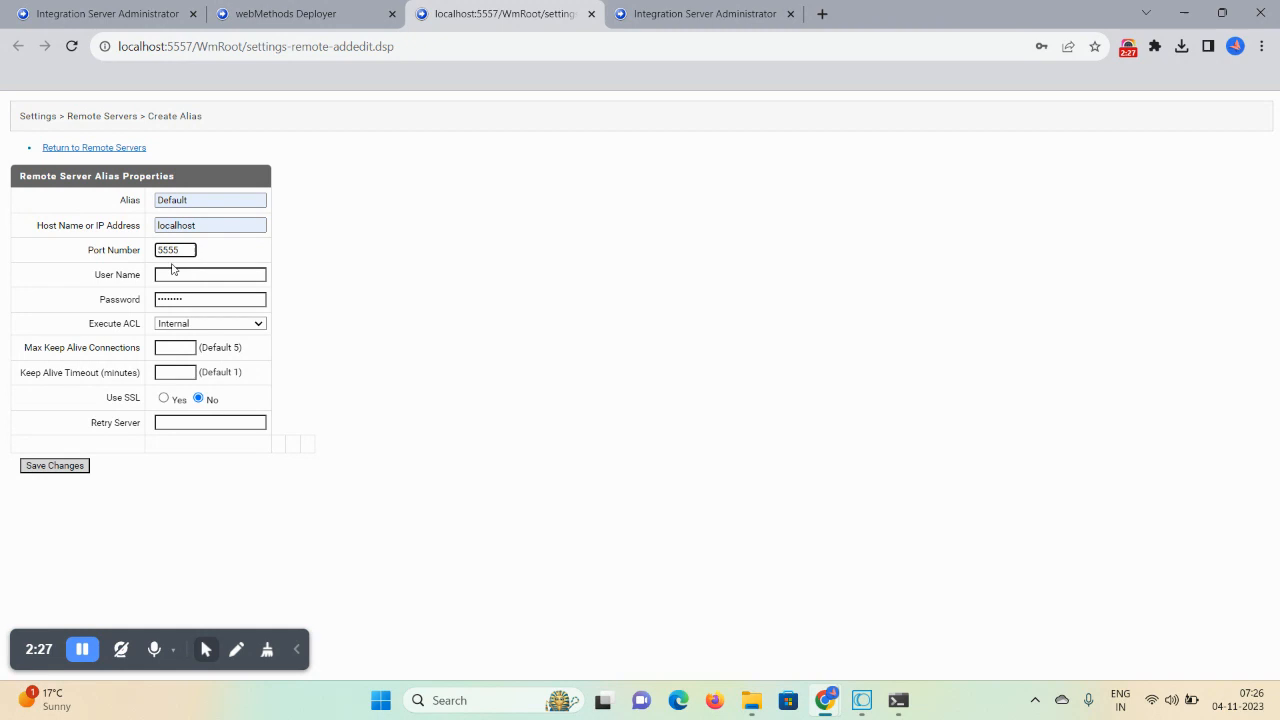
# - Enter Administrator as the alias's user name and fill in the account password
pyautogui.click(172, 274)
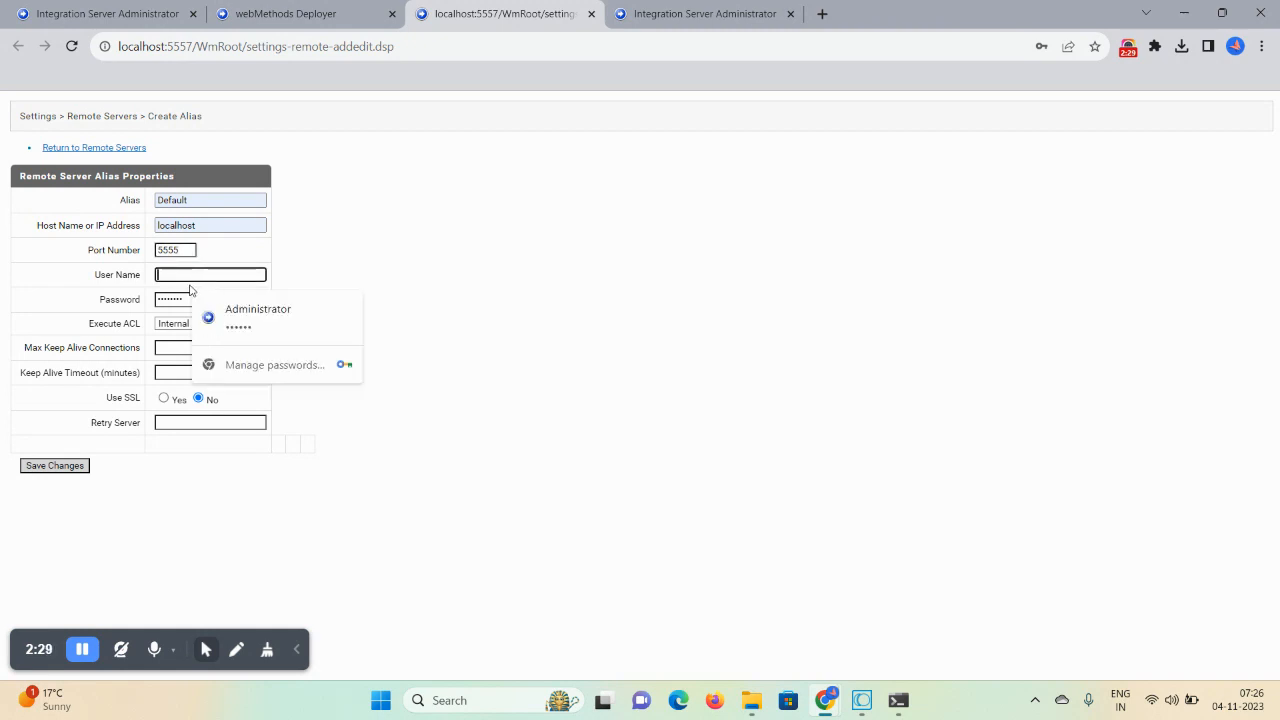
pyautogui.write('Administrator')
pyautogui.click(180, 300)
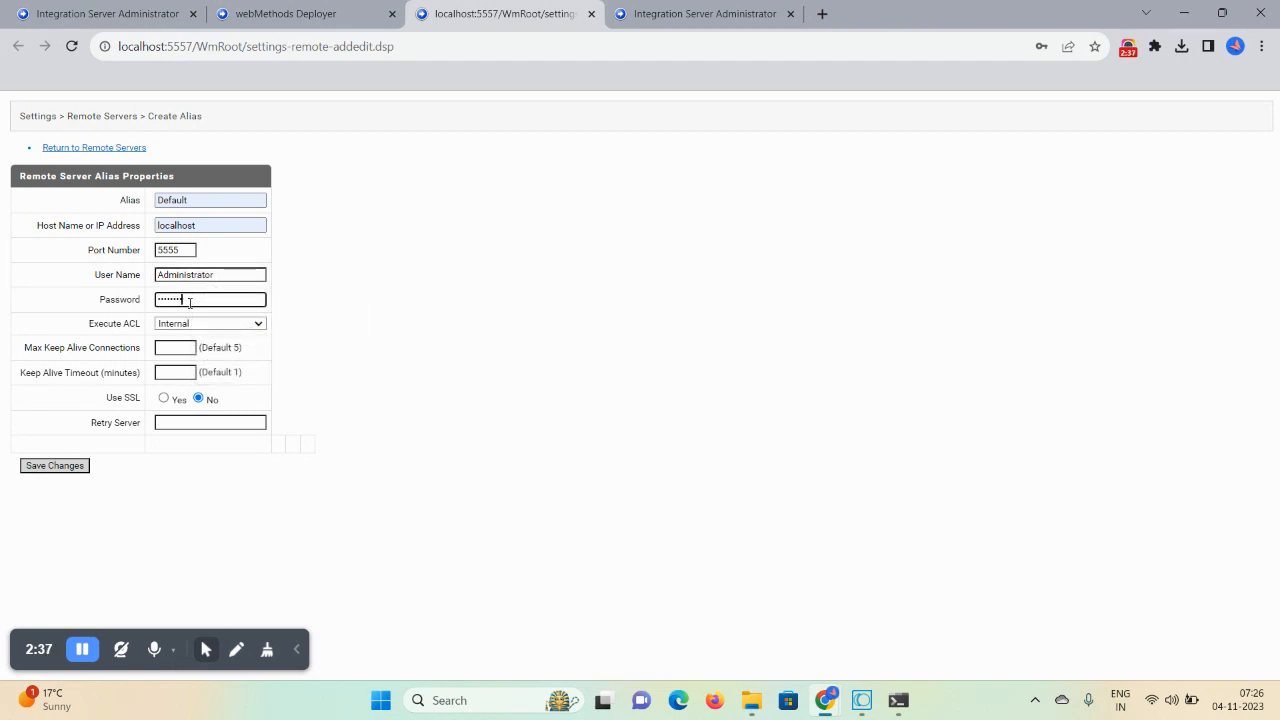
pyautogui.write('••')
pyautogui.press('BackSpace')
pyautogui.press('BackSpace')
pyautogui.write('••••')
# - Check the existing aliases in Deployer's remote servers list and clear the alias name in the new alias form
pyautogui.click(107, 12)
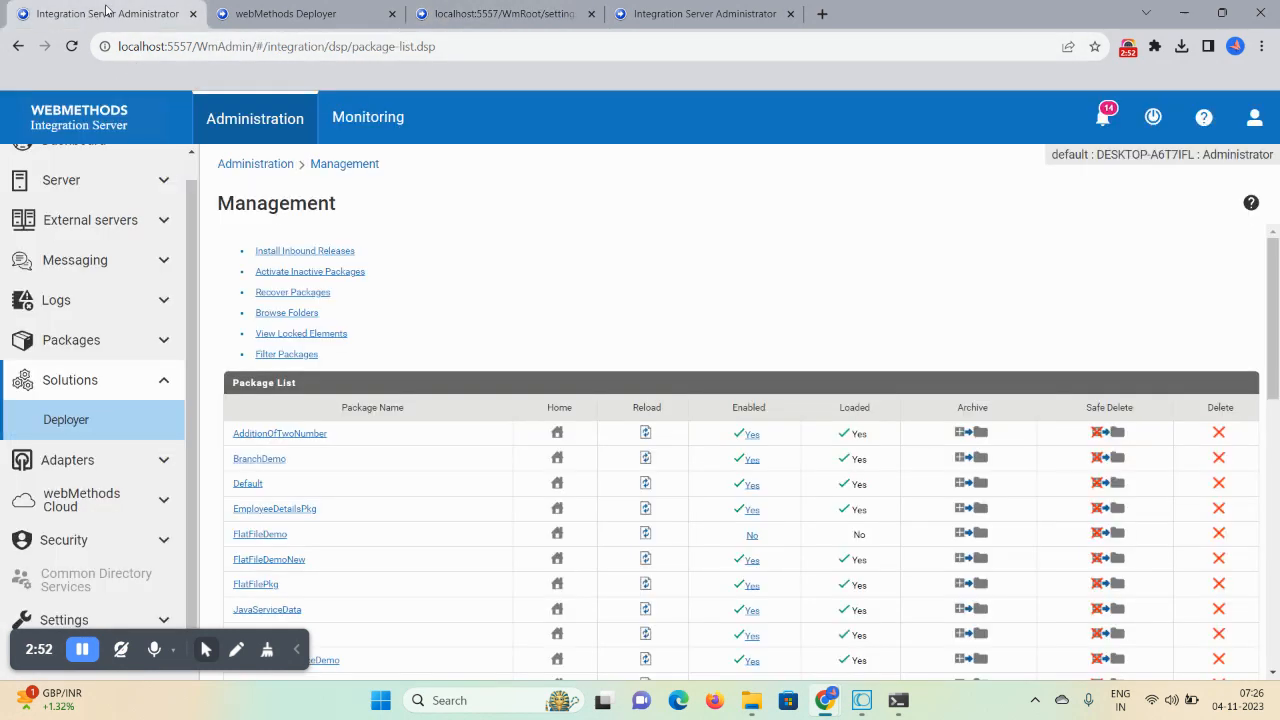
pyautogui.click(298, 13)
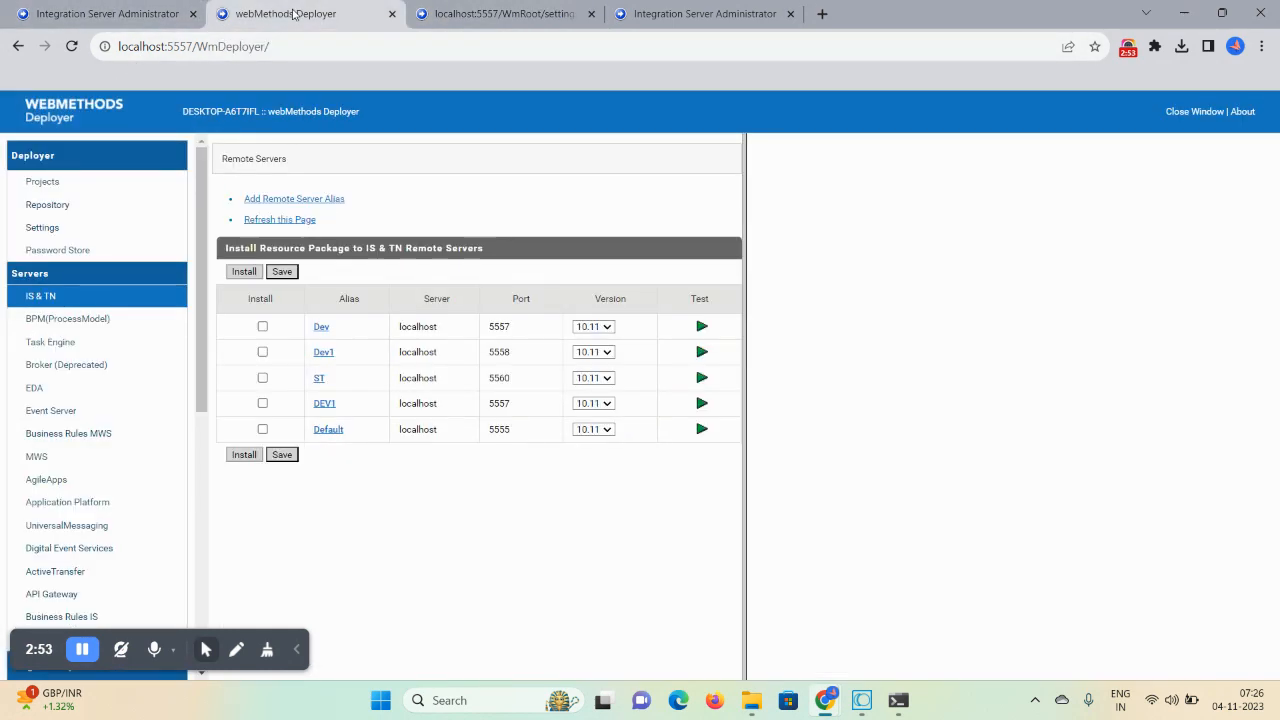
pyautogui.click(281, 207)
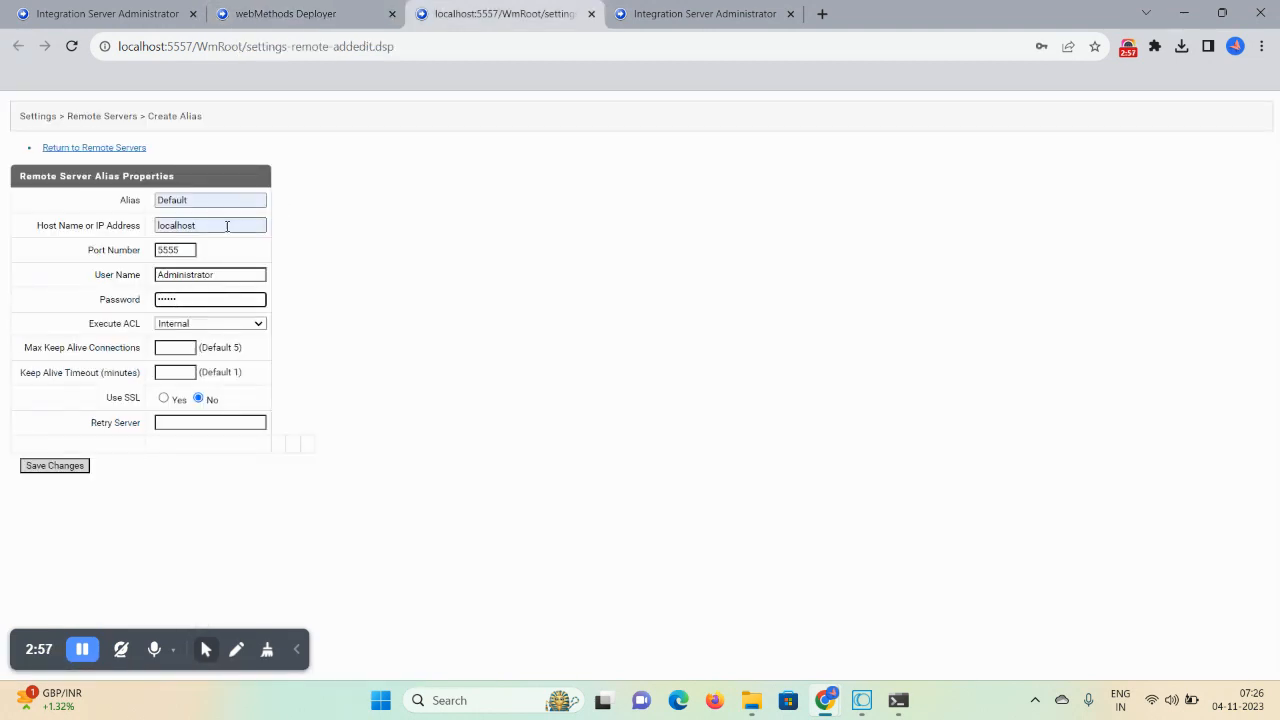
pyautogui.click(198, 201)
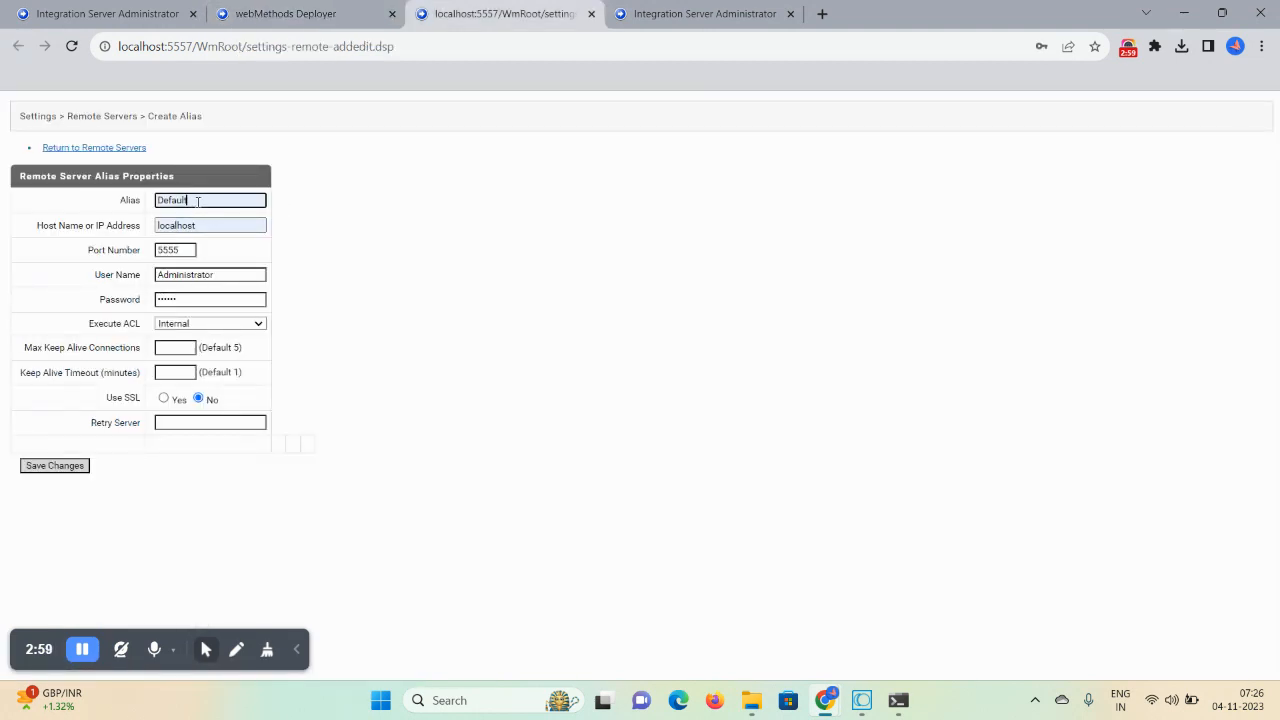
pyautogui.press('BackSpace')
pyautogui.press('BackSpace')
pyautogui.press('BackSpace')
pyautogui.press('BackSpace')
pyautogui.press('BackSpace')
pyautogui.press('BackSpace')
pyautogui.press('BackSpace')
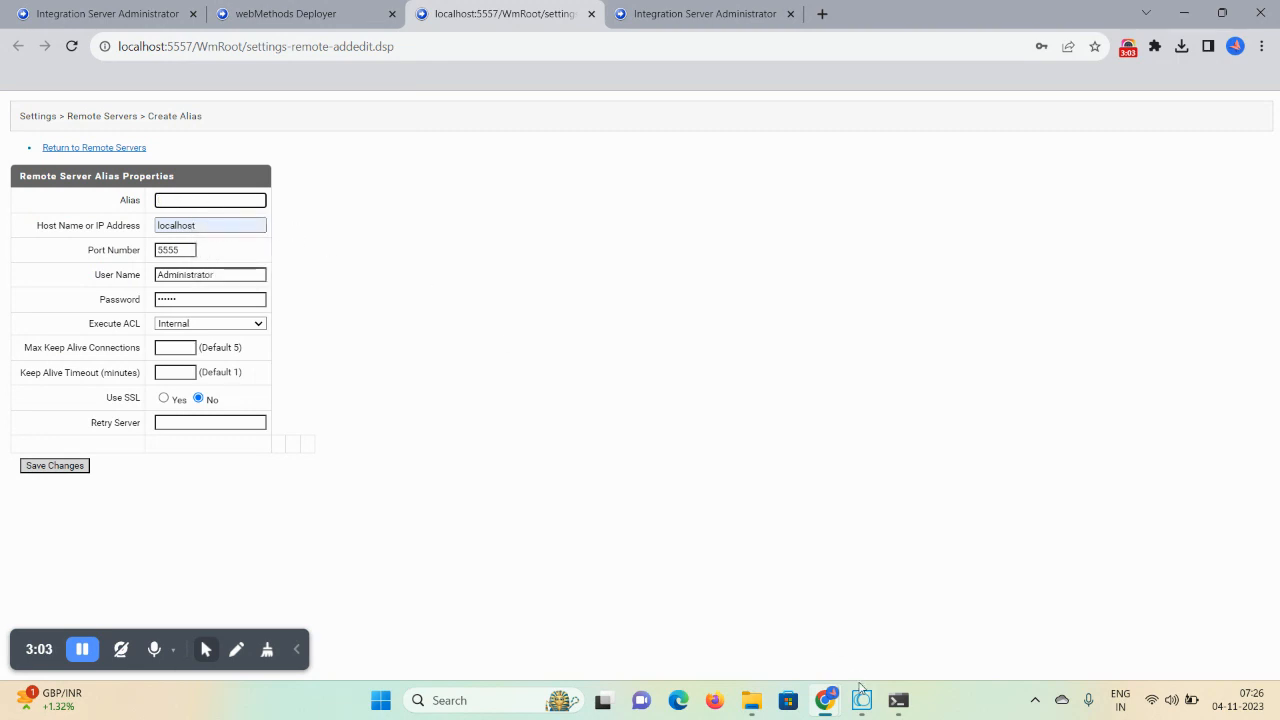
# - Switch to Software AG Designer and check the server names and ports in the Integration Servers preferences
pyautogui.moveTo(860, 688)
pyautogui.click(845, 620)
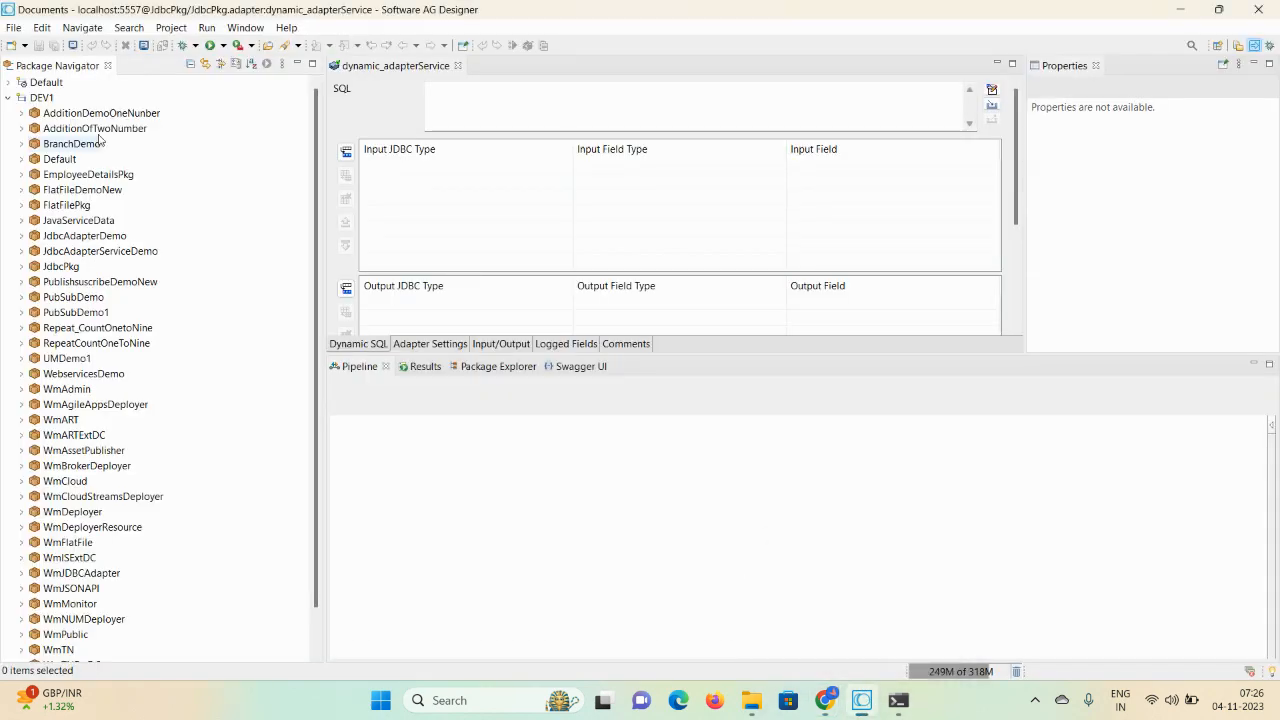
pyautogui.click(233, 65)
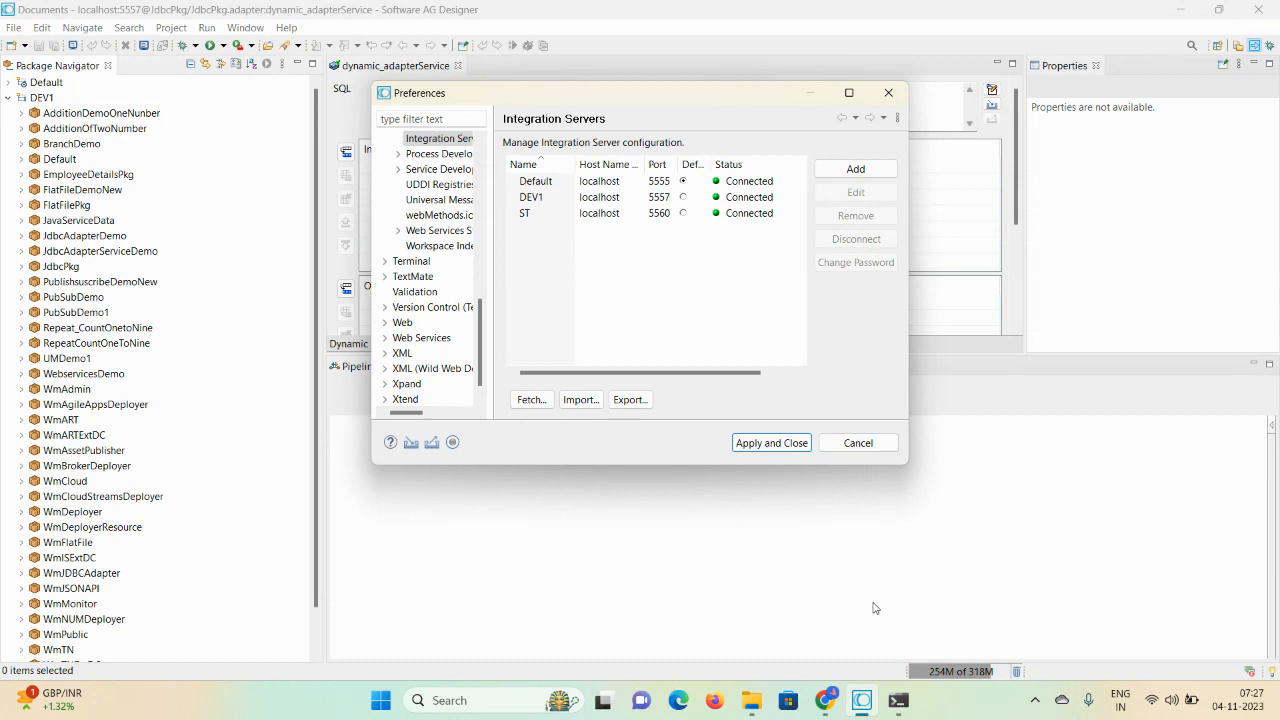
pyautogui.moveTo(835, 710)
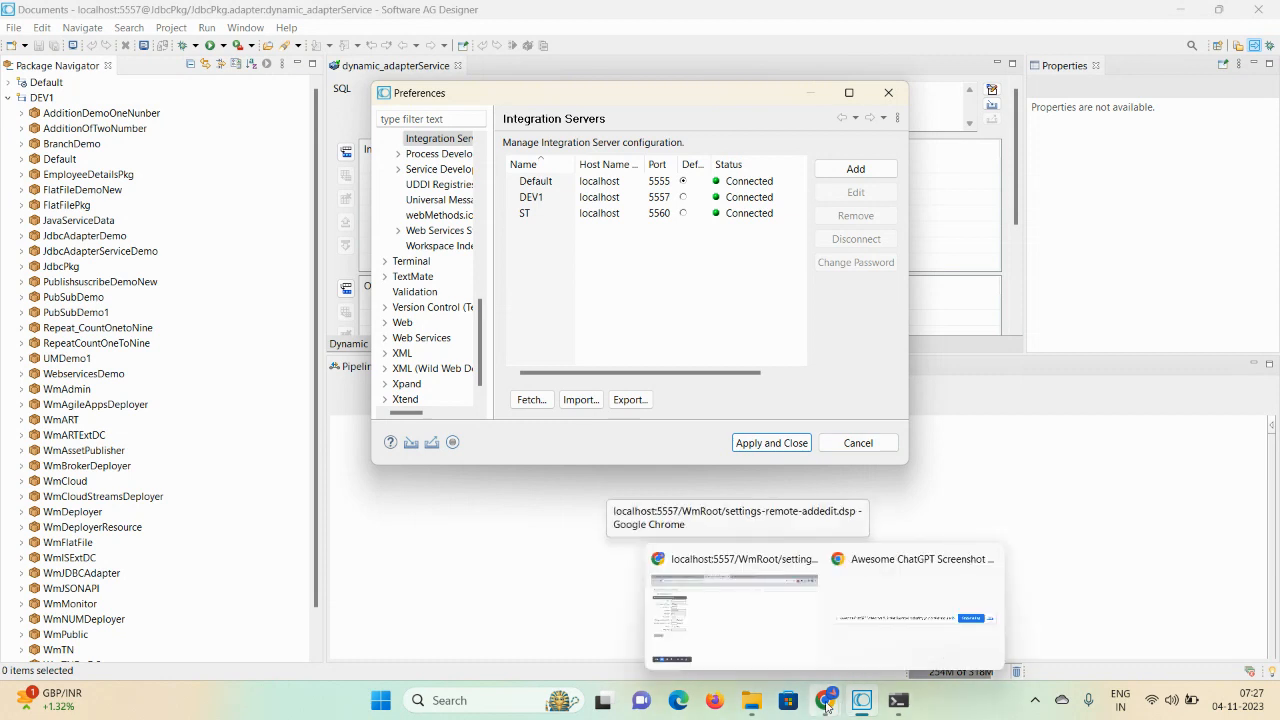
pyautogui.click(760, 638)
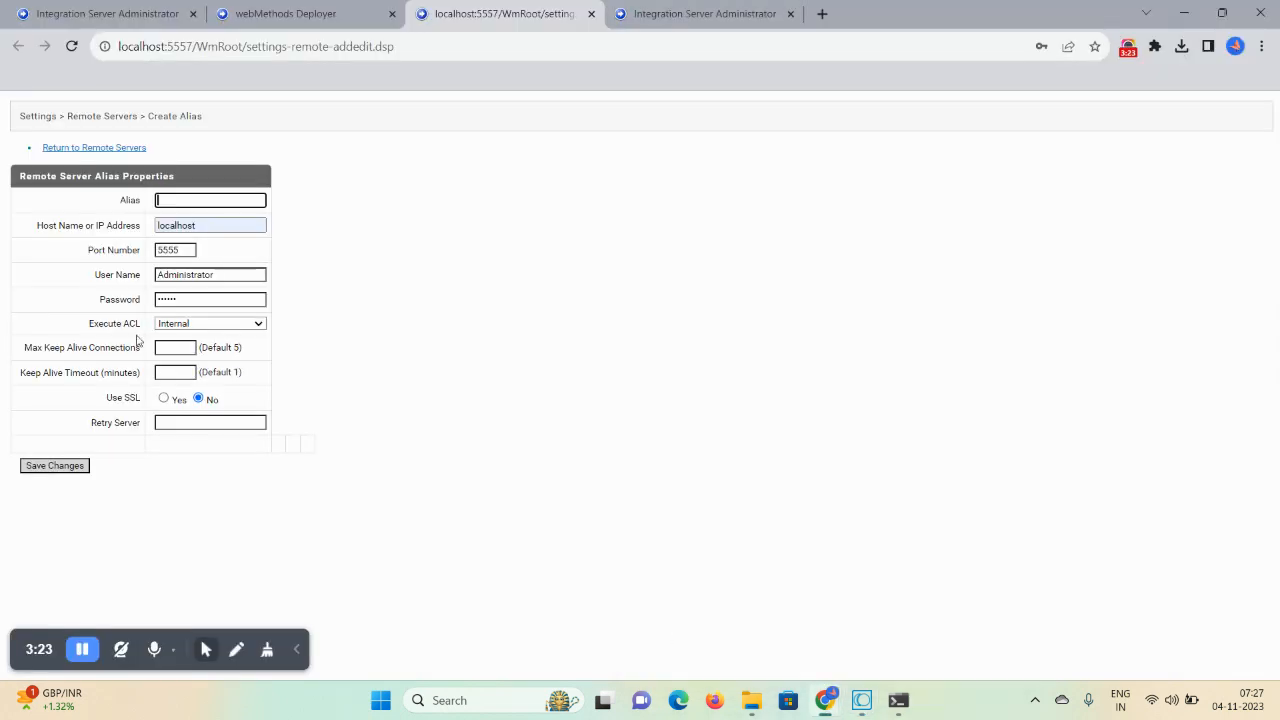
# - Set the new remote server's alias to DEV1 and its port number to 5557
pyautogui.click(174, 203)
pyautogui.write('DE')
pyautogui.write('V1')
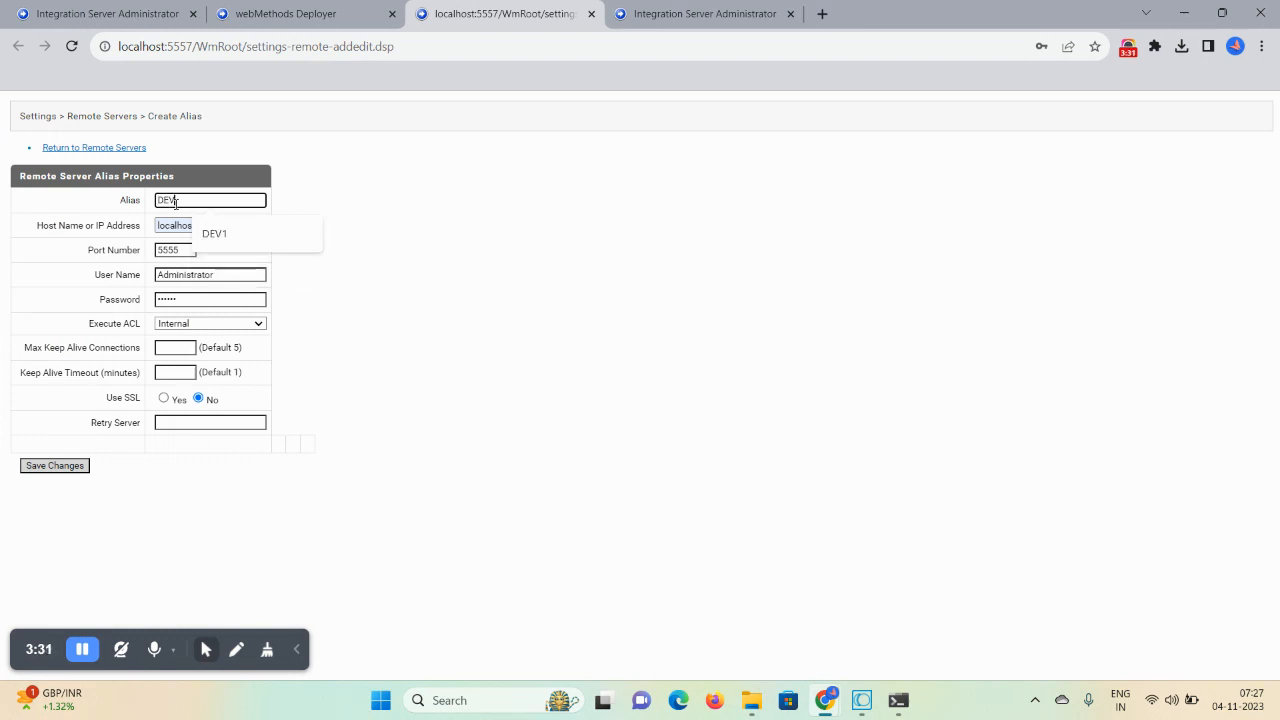
pyautogui.click(184, 249)
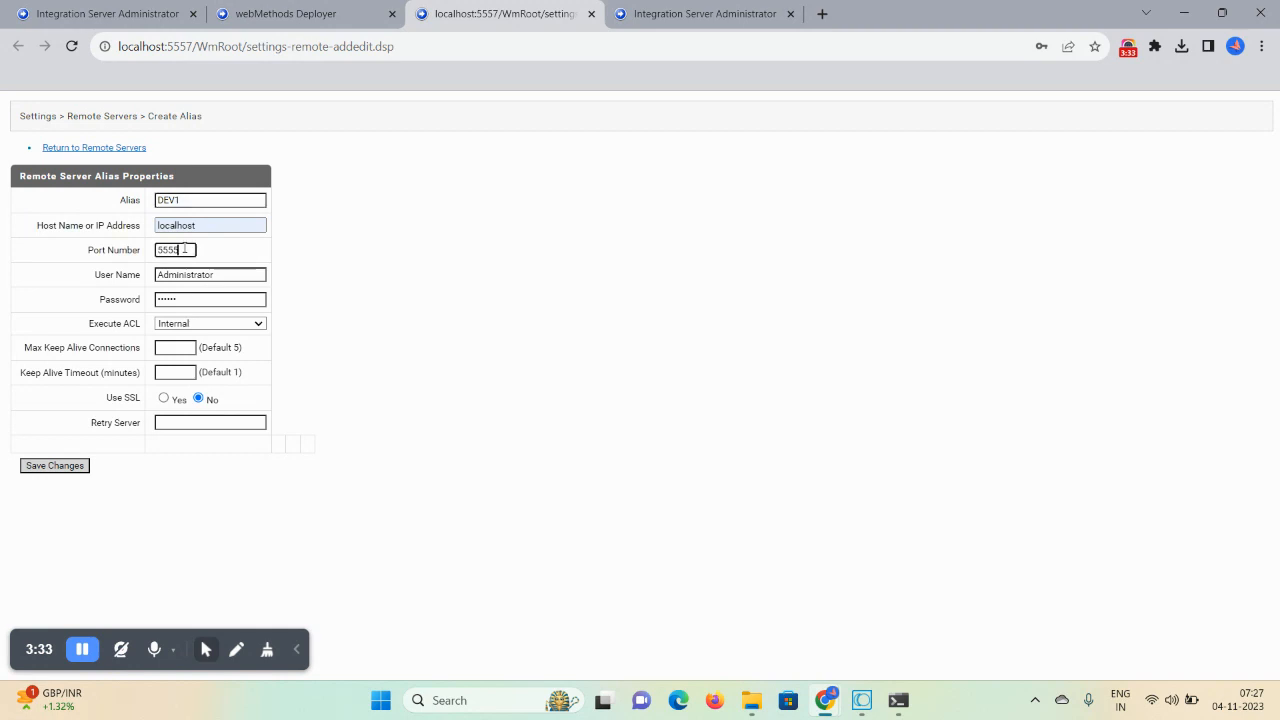
pyautogui.press('BackSpace')
pyautogui.write('7')
# - Discard the unsaved alias form, close the port 5555 Integration Server page and reload Deployer
pyautogui.click(290, 8)
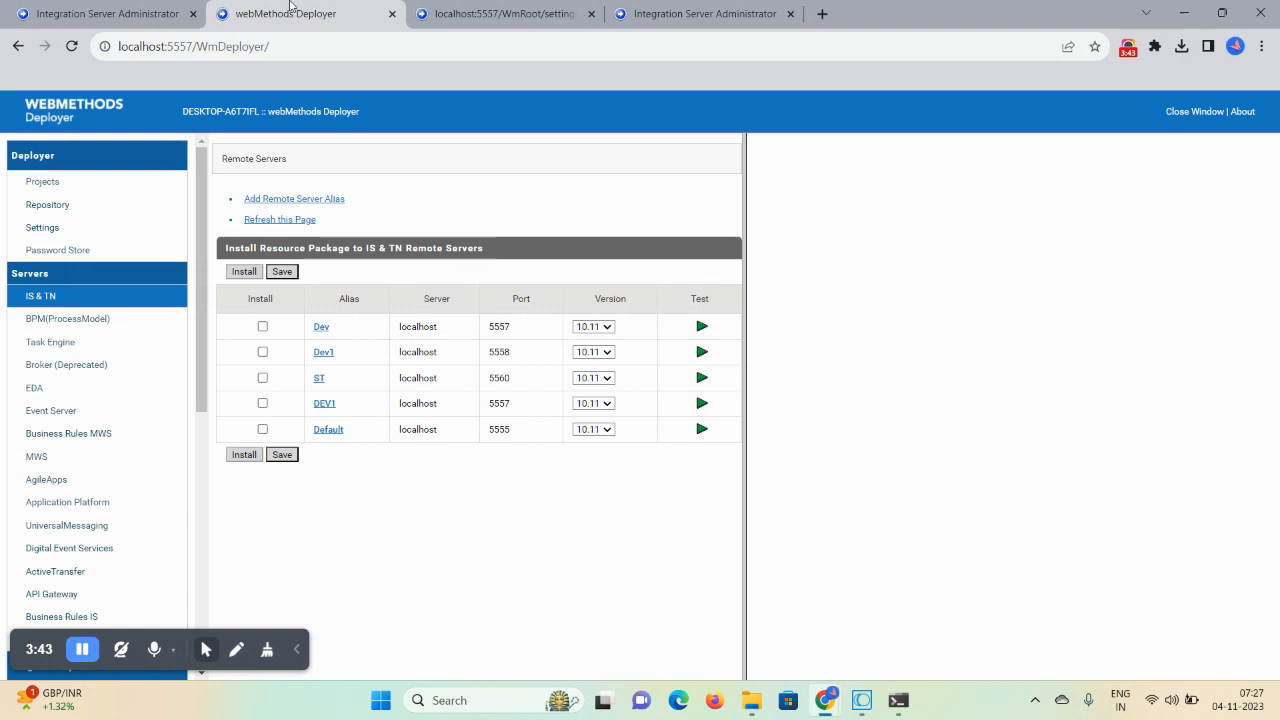
pyautogui.click(590, 14)
pyautogui.click(591, 14)
pyautogui.click(74, 48)
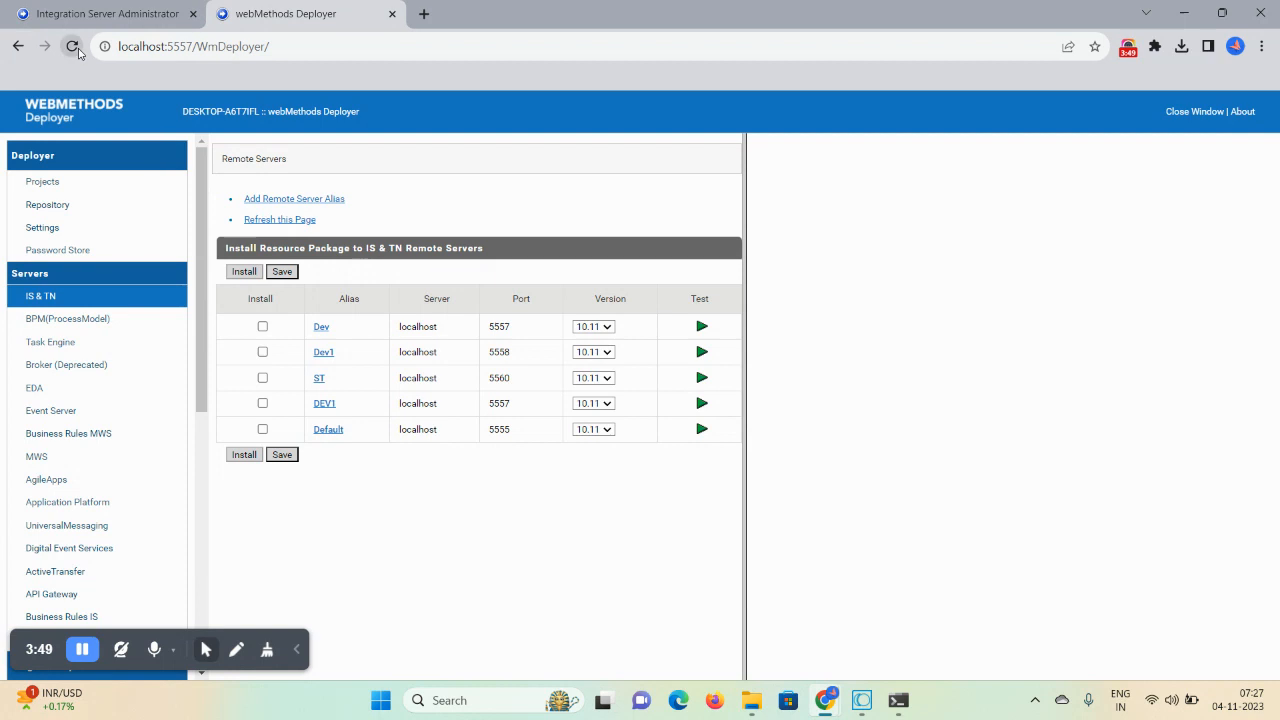
# - Install the WmDeployerResource package on the DEV1 and Default IS & TN servers and save the alias versions
pyautogui.click(41, 298)
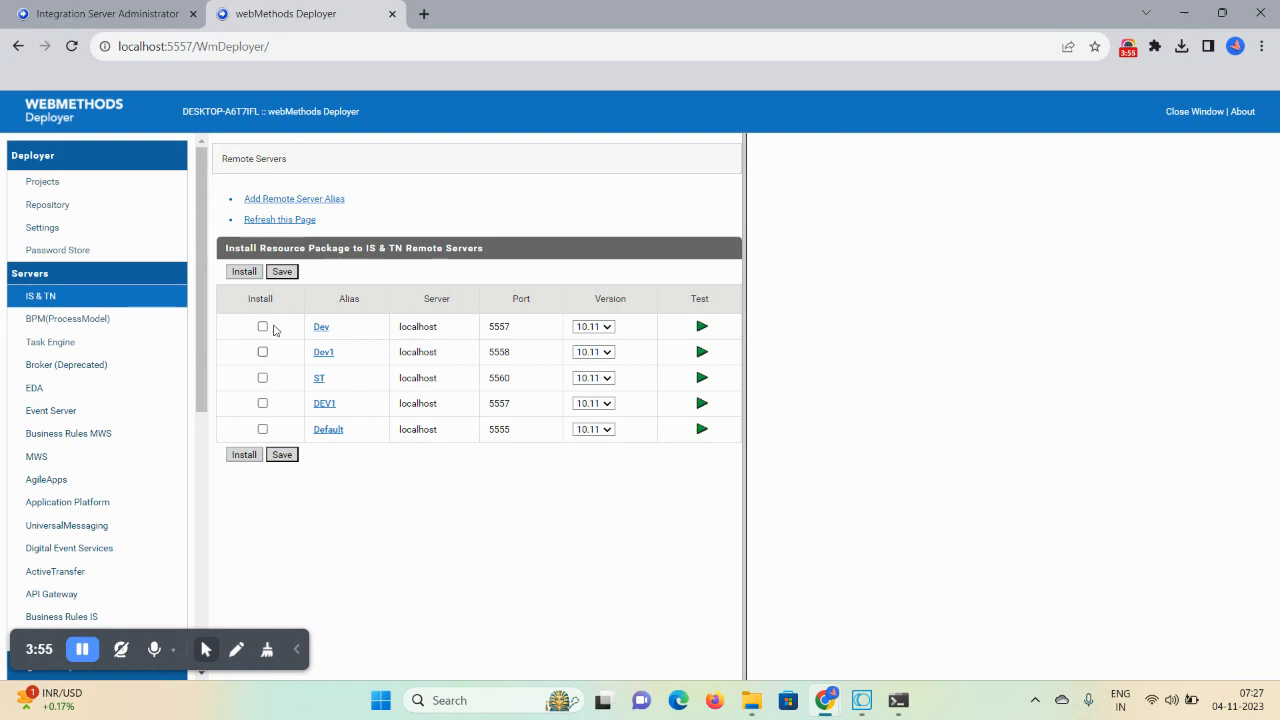
pyautogui.click(263, 404)
pyautogui.click(263, 429)
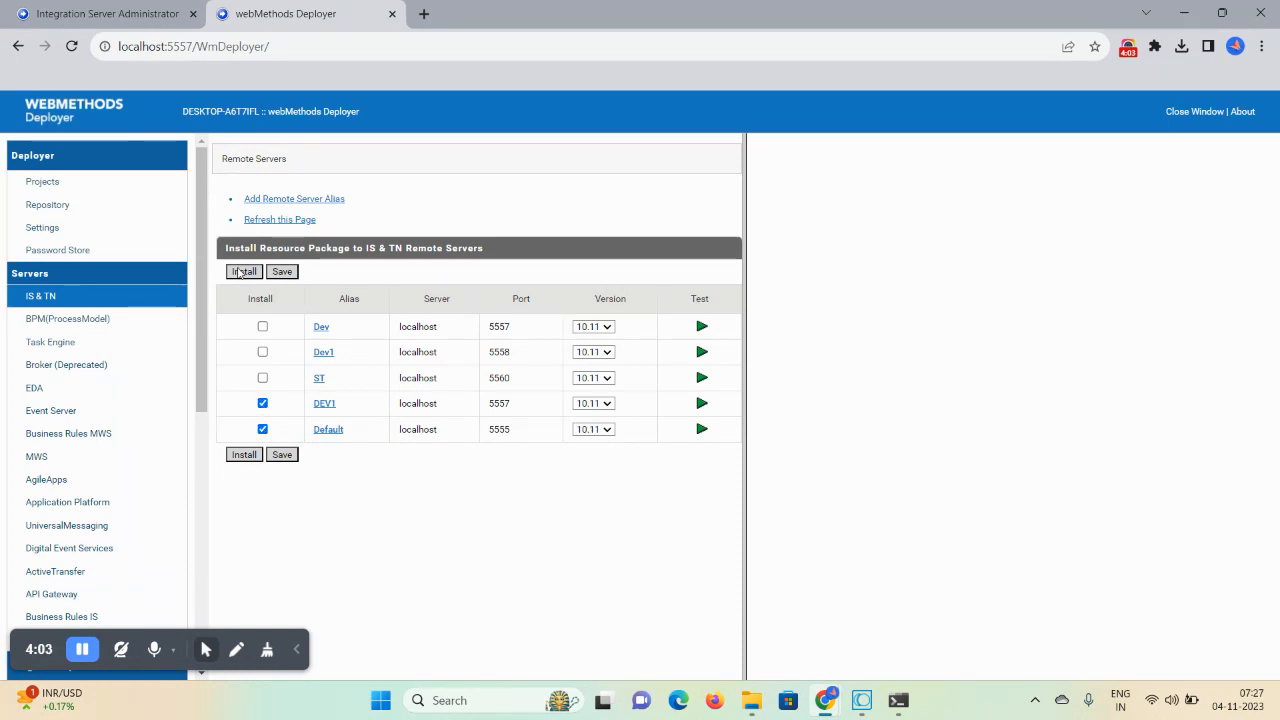
pyautogui.click(240, 272)
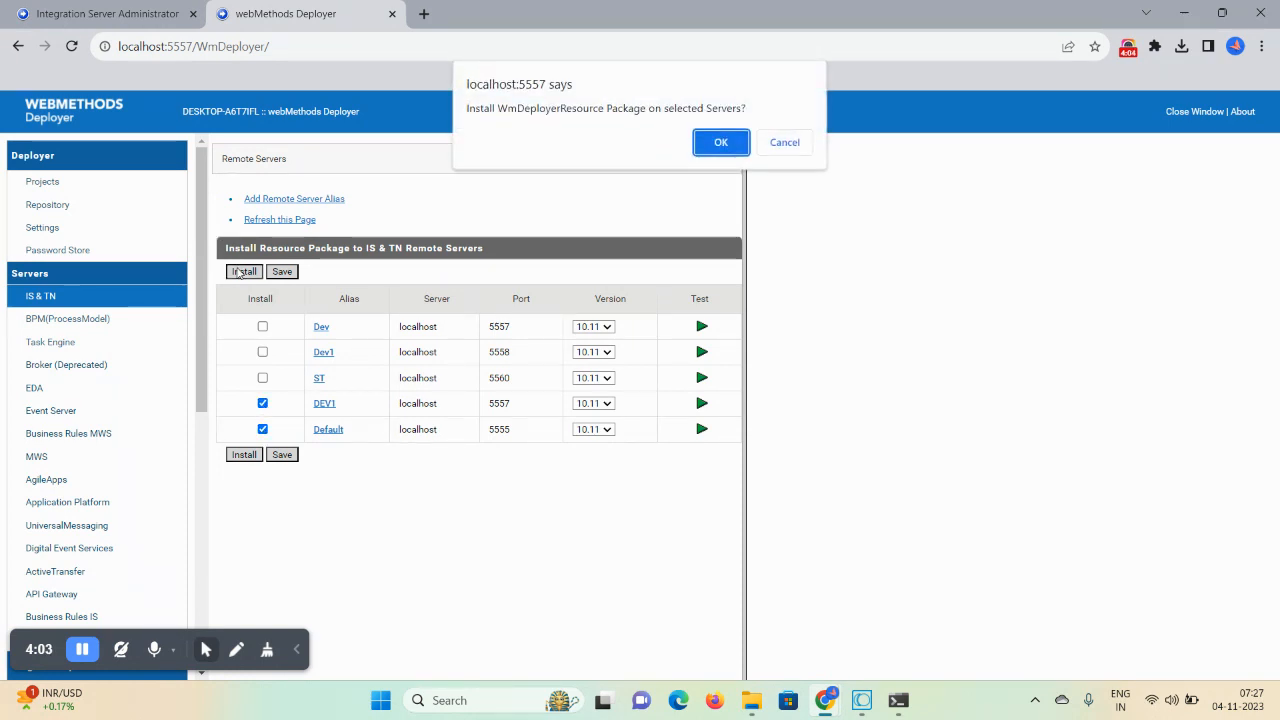
pyautogui.click(721, 141)
pyautogui.click(290, 273)
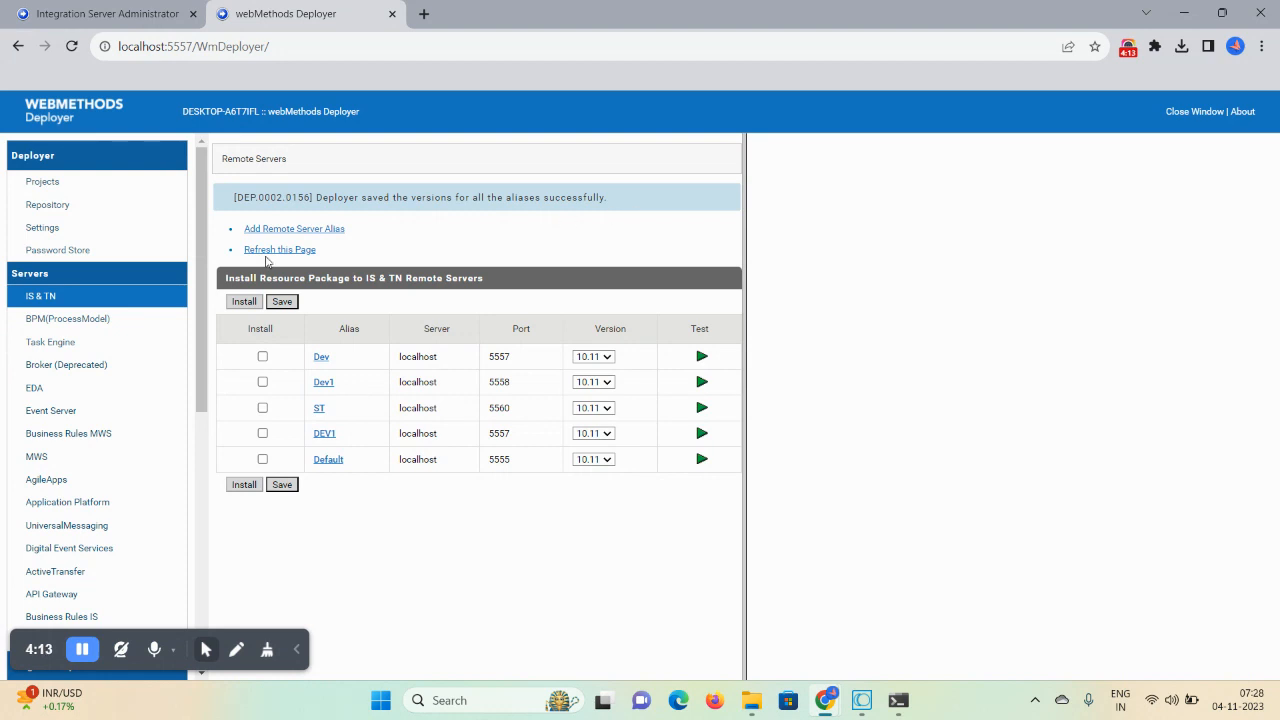
# - Create a Runtime project named DevDeoplyment, with DevDeoplyment as its description
pyautogui.click(43, 188)
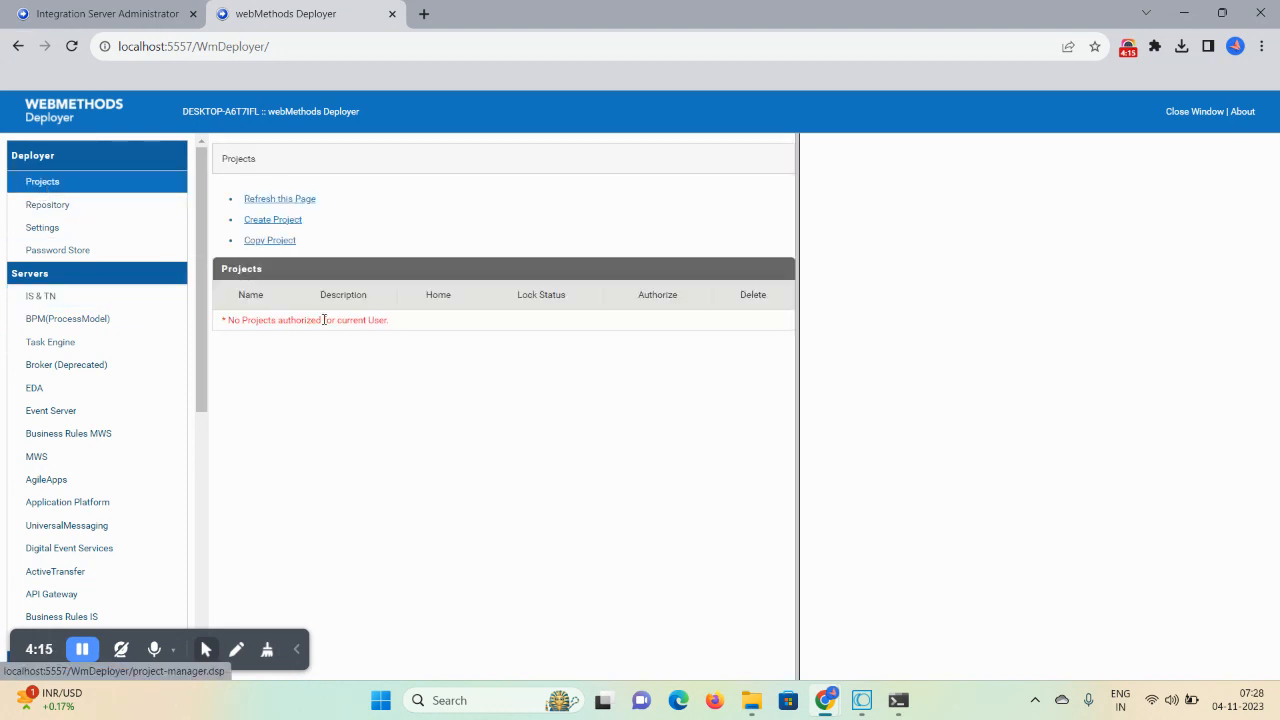
pyautogui.click(263, 224)
pyautogui.click(987, 215)
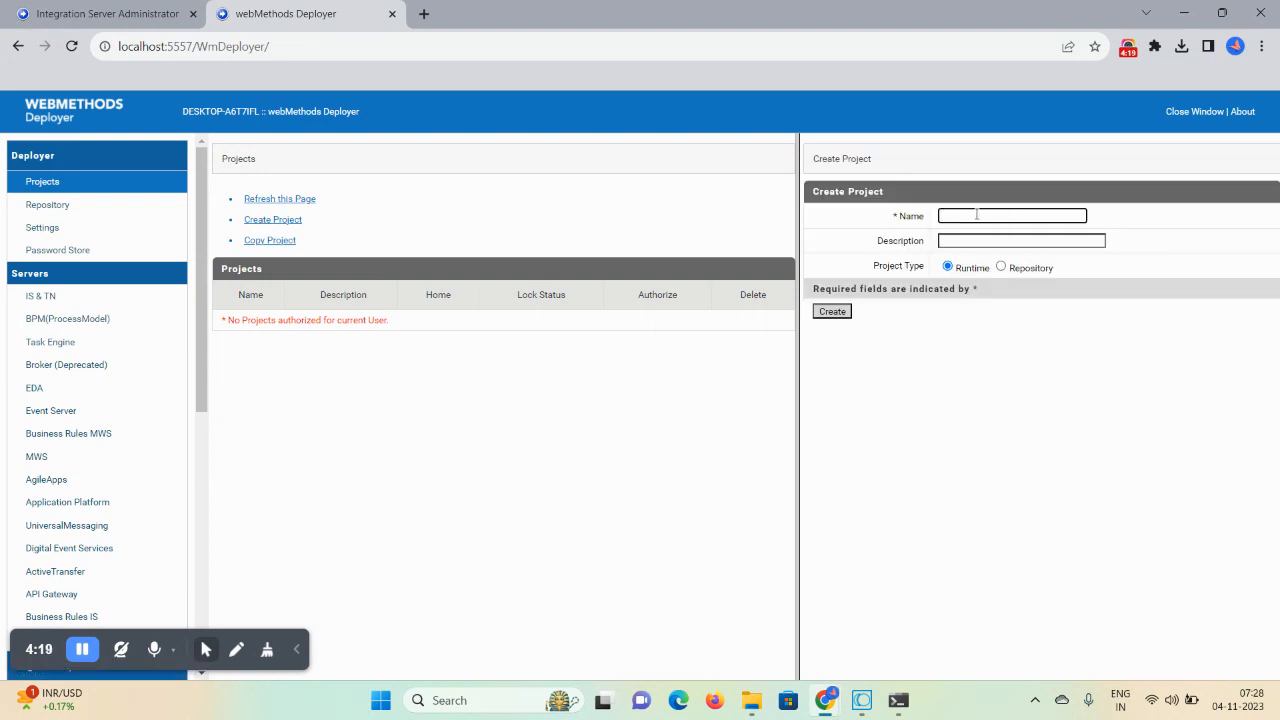
pyautogui.click(976, 214)
pyautogui.write('D')
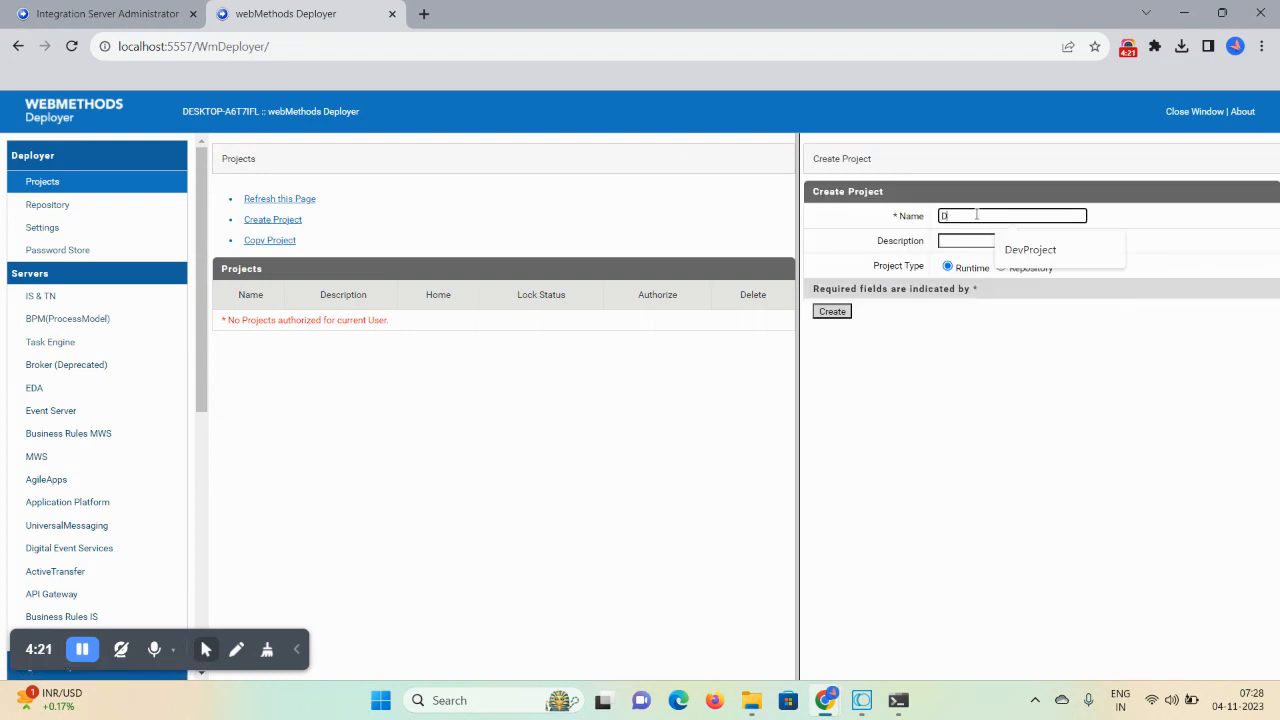
pyautogui.write('evDe')
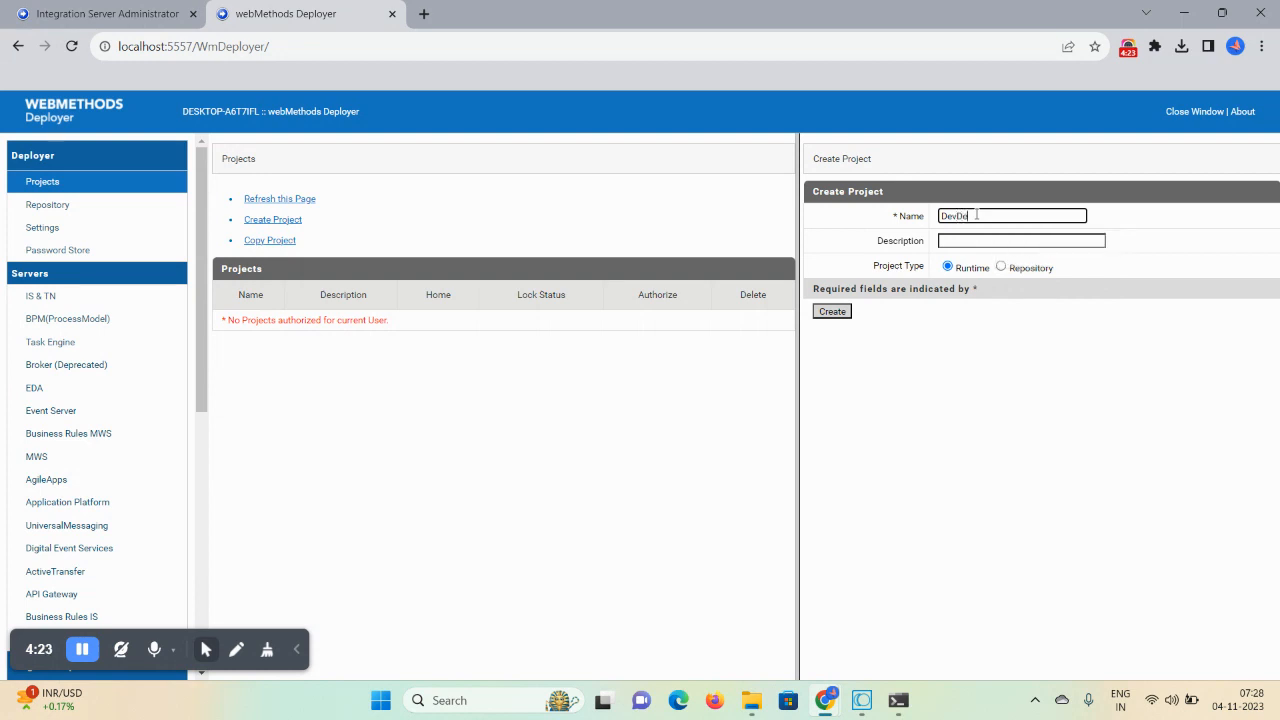
pyautogui.write('pplyment')
pyautogui.moveTo(1006, 220); pyautogui.dragTo(933, 230)
pyautogui.hotkey('ctrl', 'c')
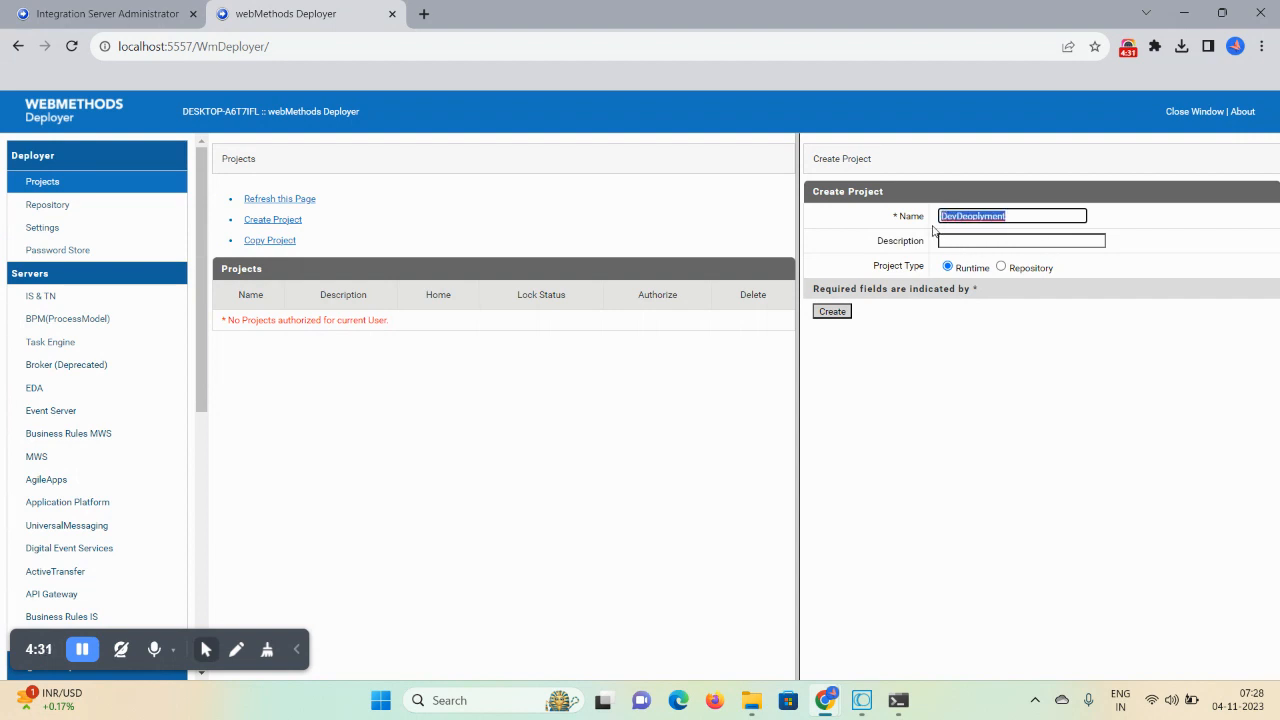
pyautogui.click(944, 237)
pyautogui.hotkey('ctrl', 'v')
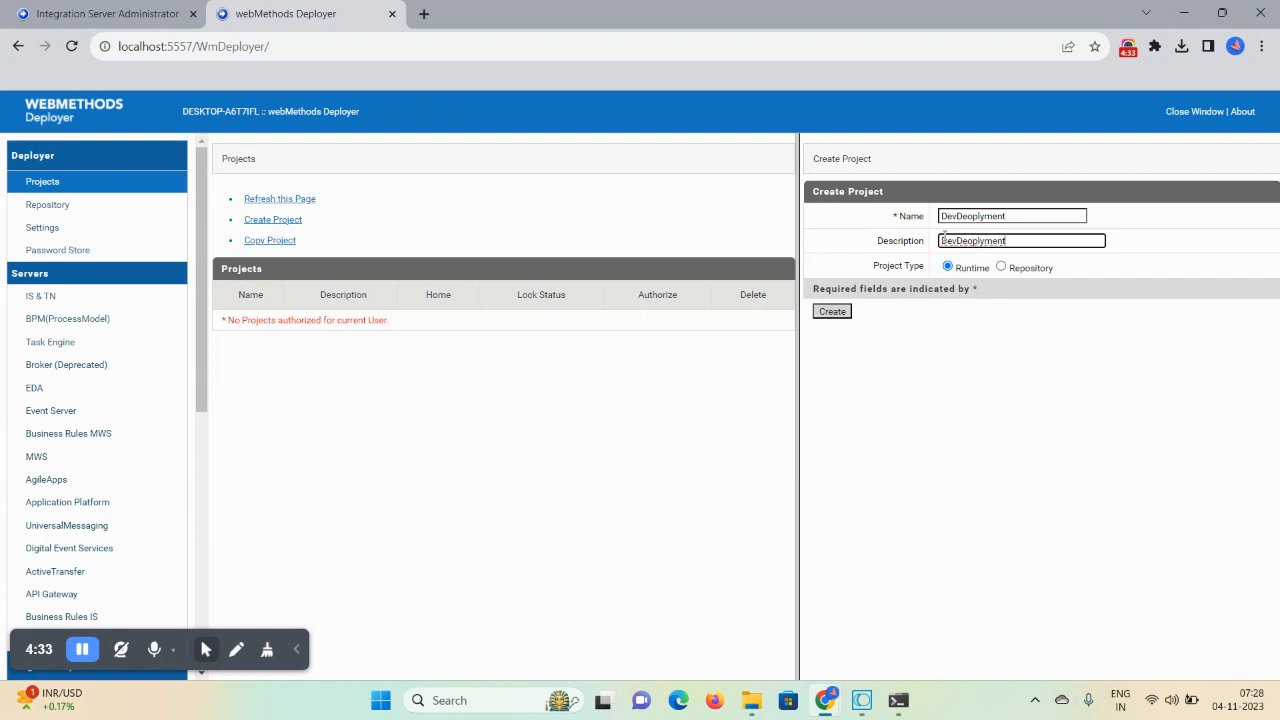
pyautogui.click(831, 314)
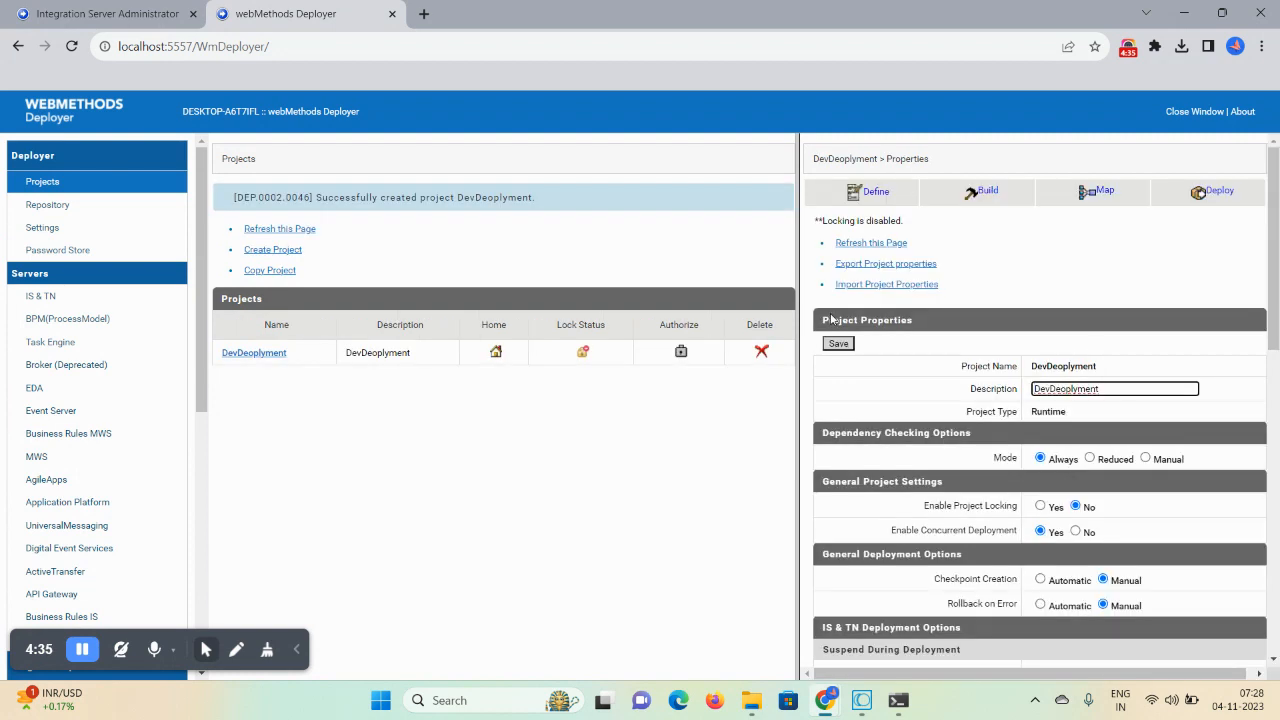
# - Review the DevDeoplyment project properties down to the deployment options and save them with the default settings
pyautogui.moveTo(1274, 330); pyautogui.dragTo(1275, 648)
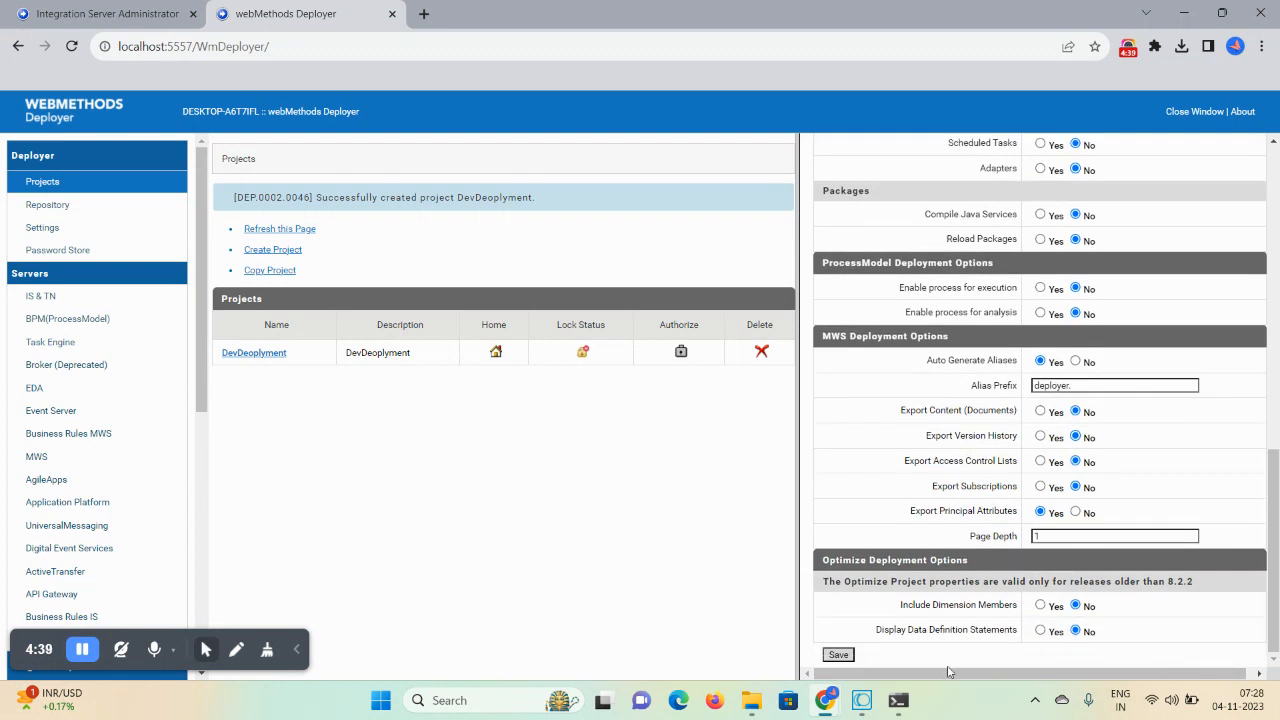
pyautogui.click(838, 655)
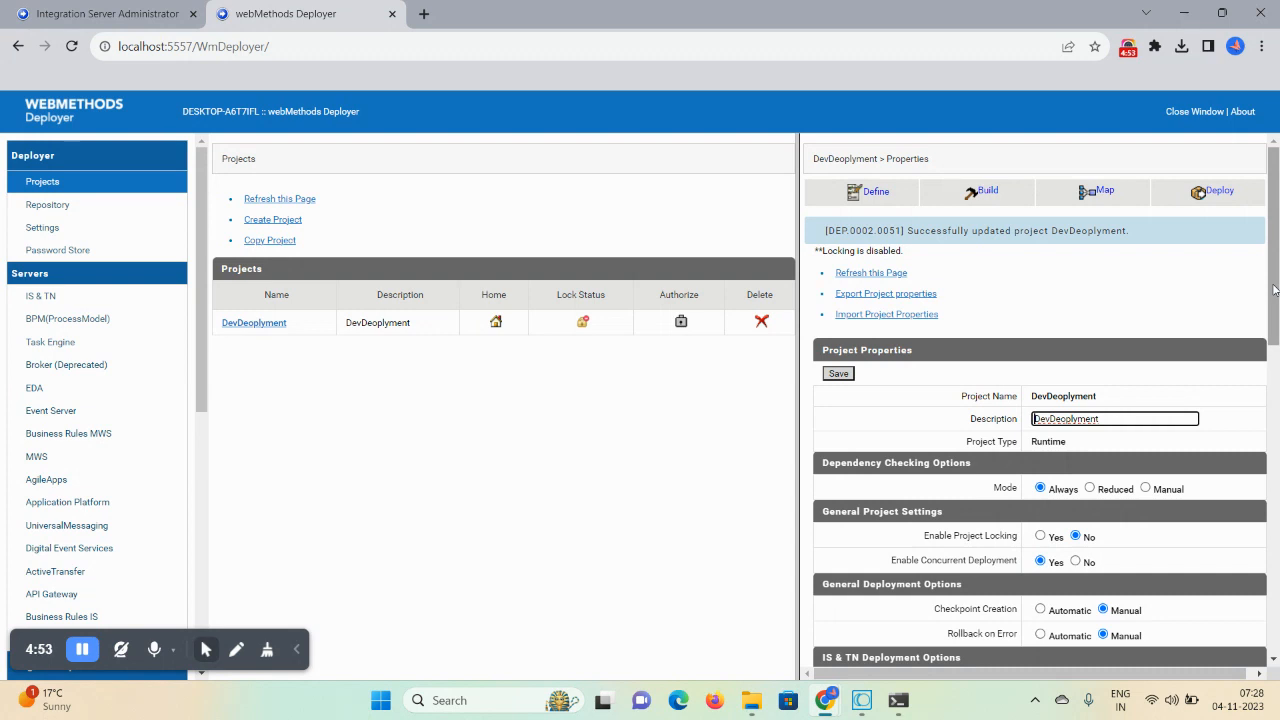
pyautogui.moveTo(1274, 289); pyautogui.dragTo(1261, 226)
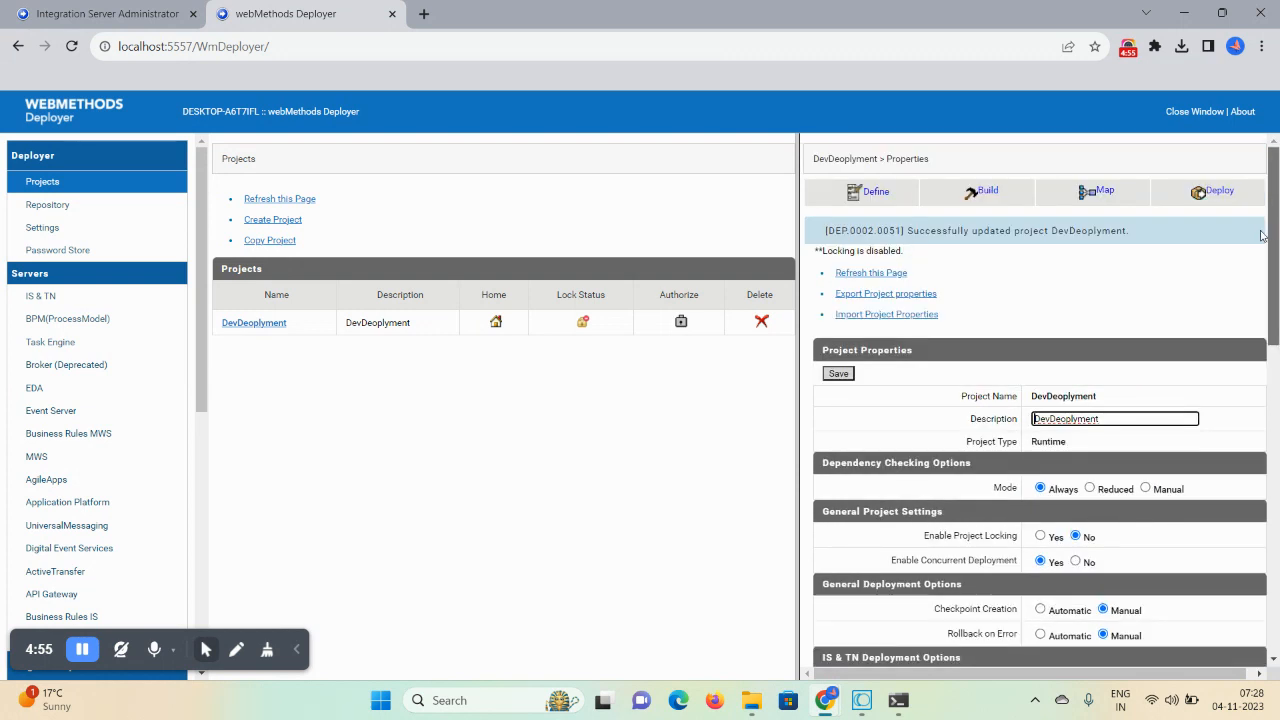
# - Define an IS & TN deployment set named myDeploymentSet in the project, with myDeploymentSet as its description
pyautogui.click(876, 193)
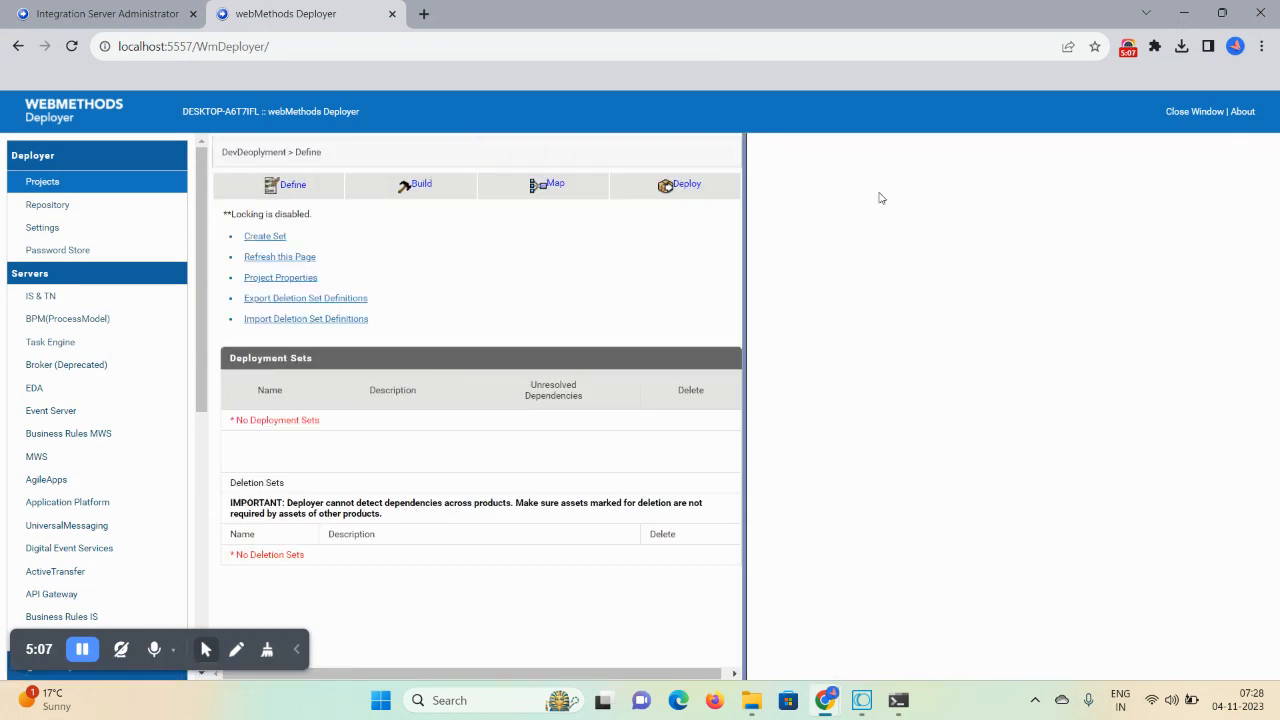
pyautogui.click(265, 240)
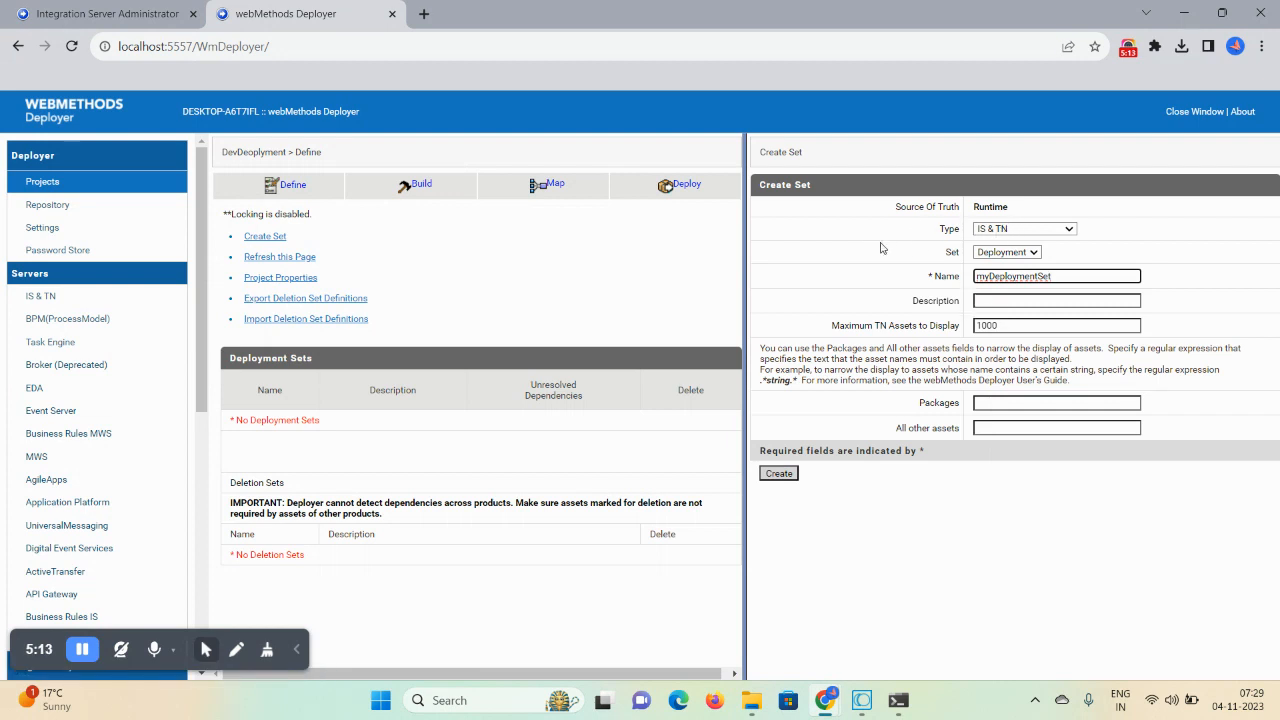
pyautogui.click(1016, 230)
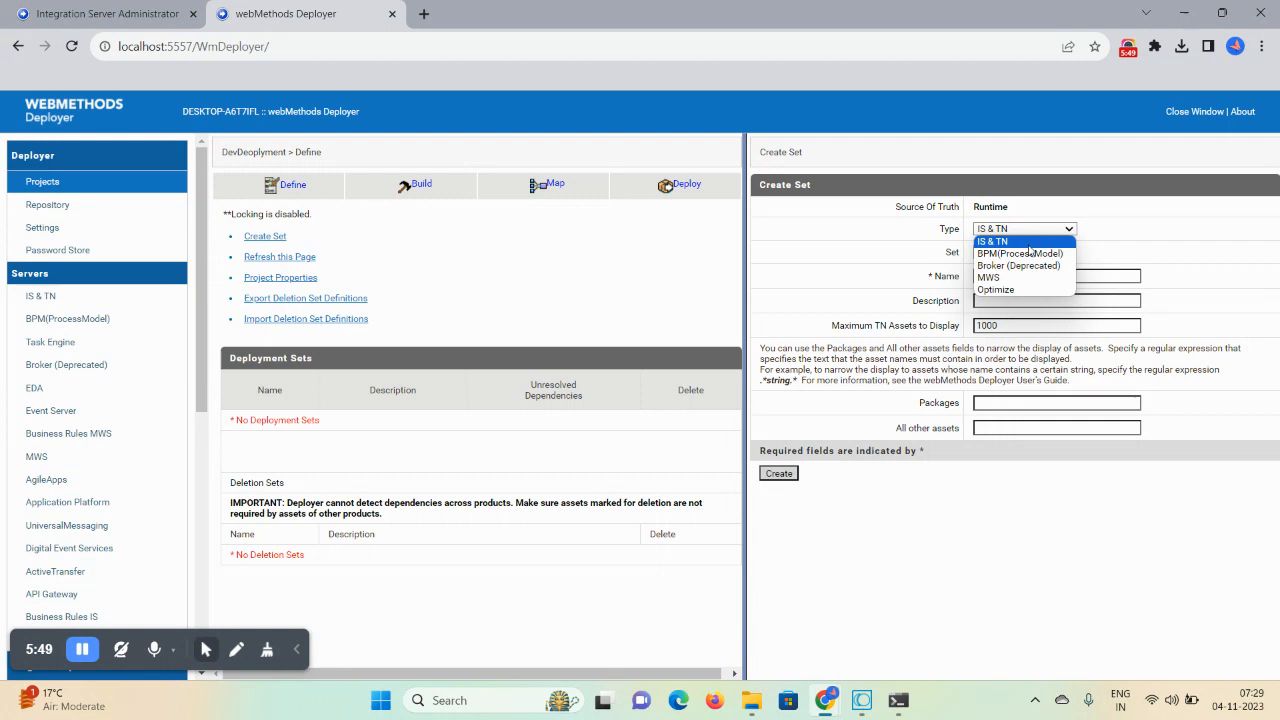
pyautogui.click(994, 243)
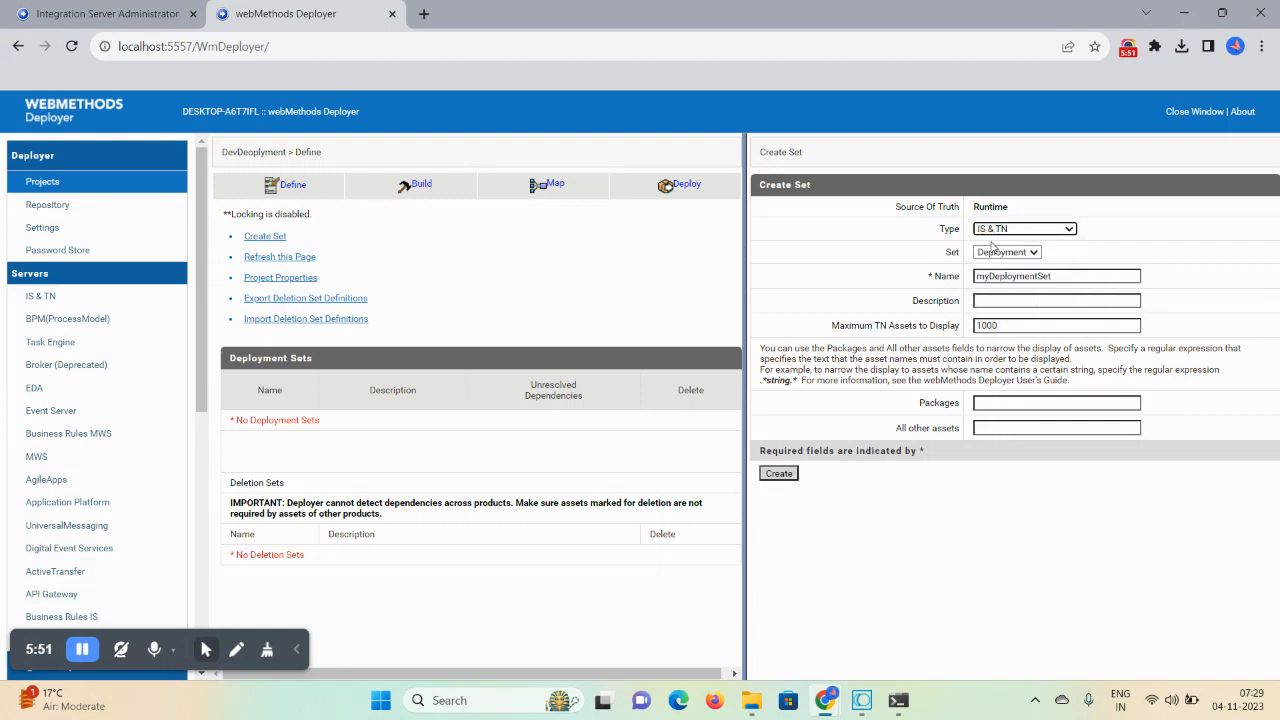
pyautogui.click(996, 256)
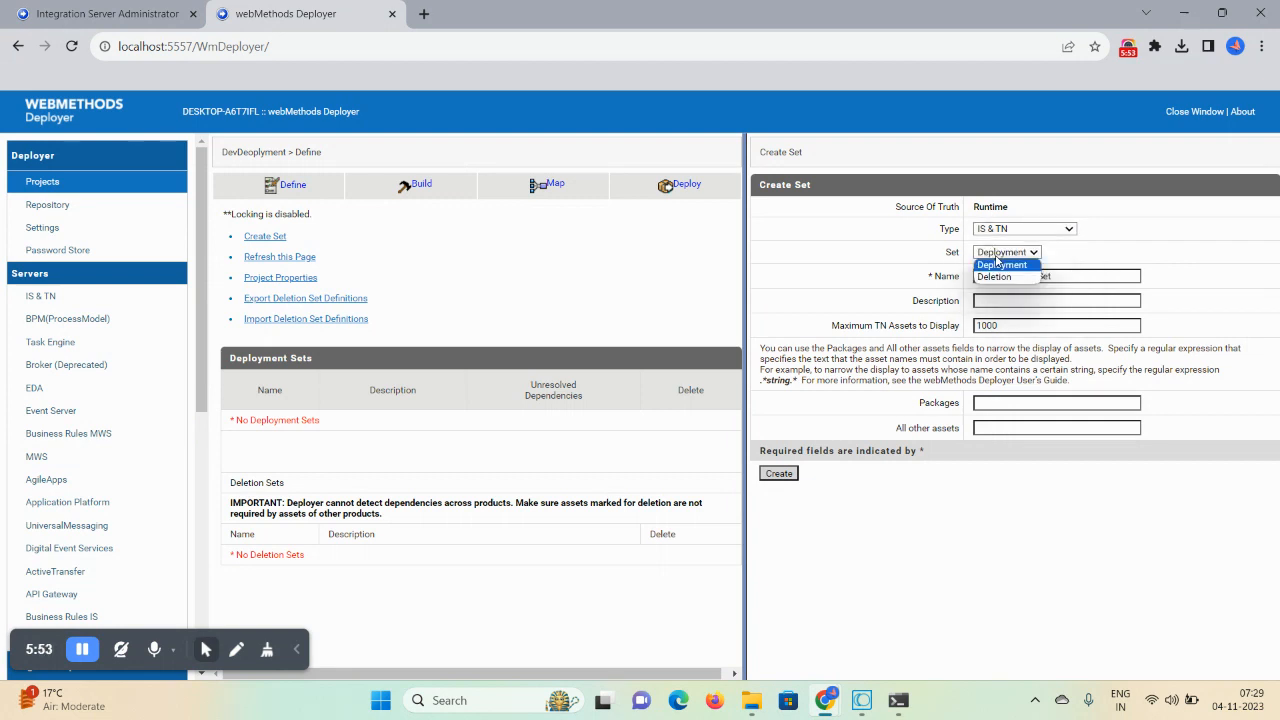
pyautogui.click(997, 264)
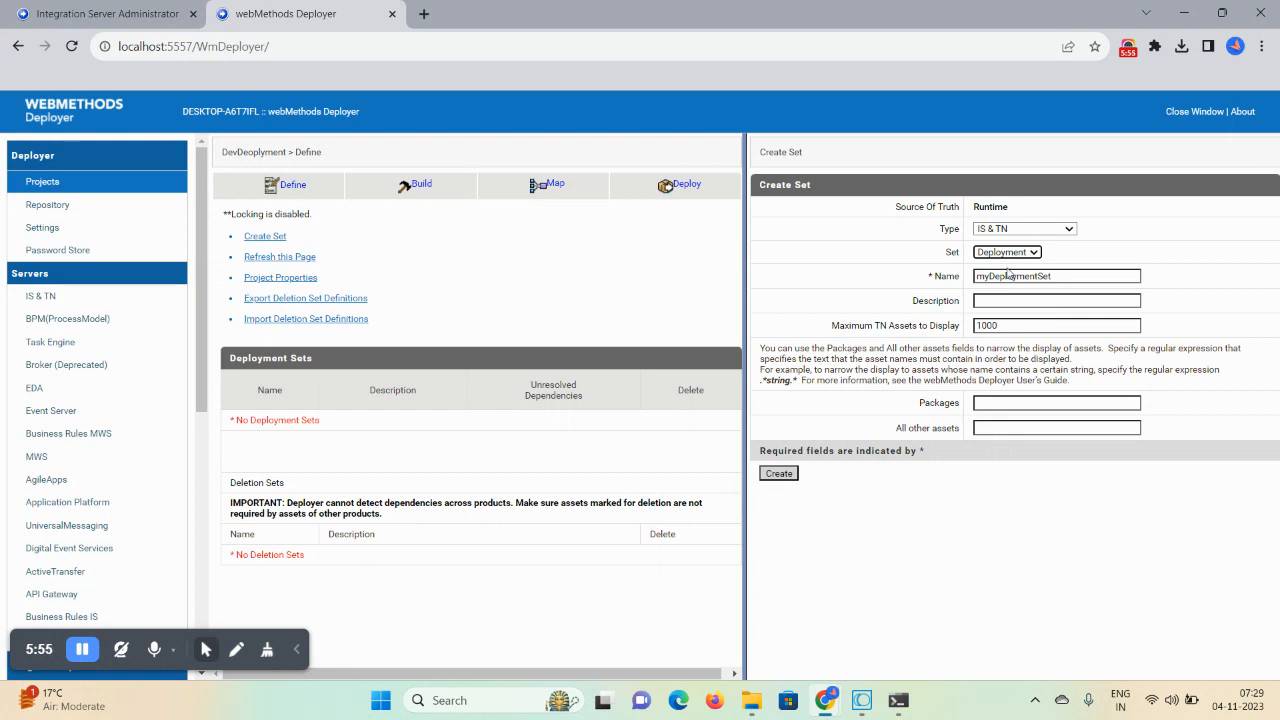
pyautogui.click(1057, 281)
pyautogui.moveTo(1057, 281); pyautogui.dragTo(974, 289)
pyautogui.hotkey('ctrl', 'c')
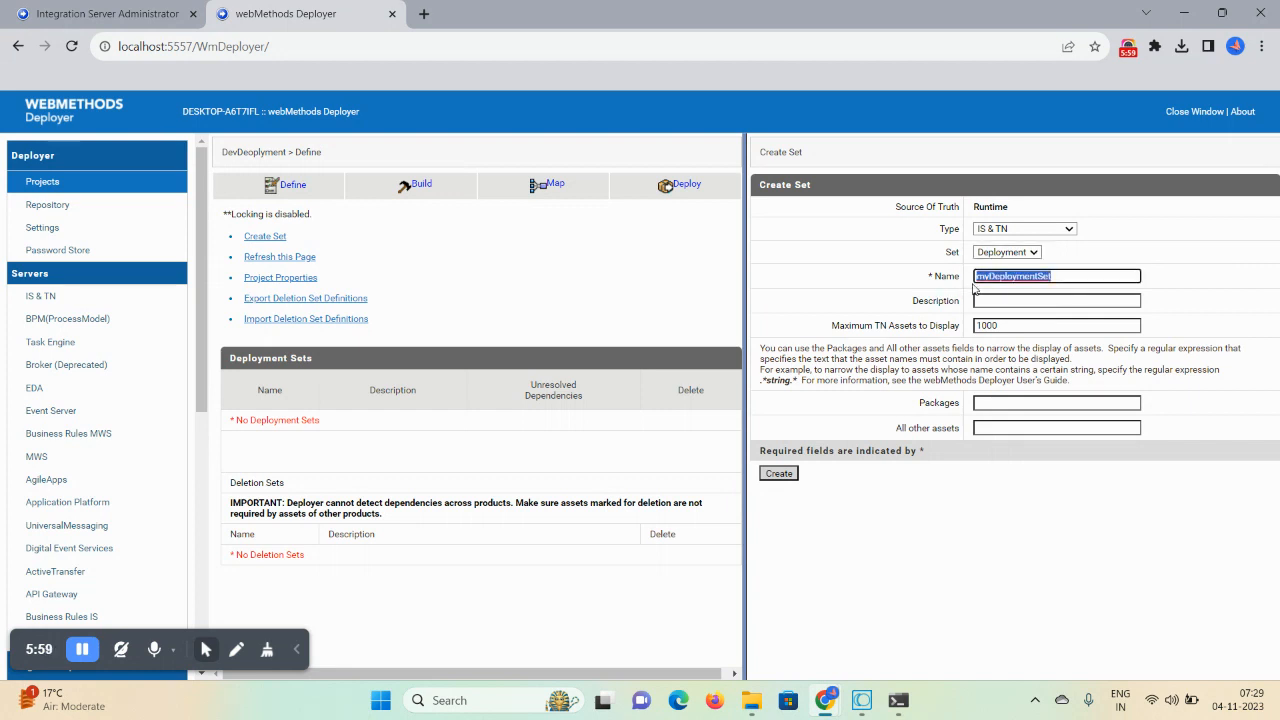
pyautogui.click(1000, 301)
pyautogui.hotkey('ctrl', 'v')
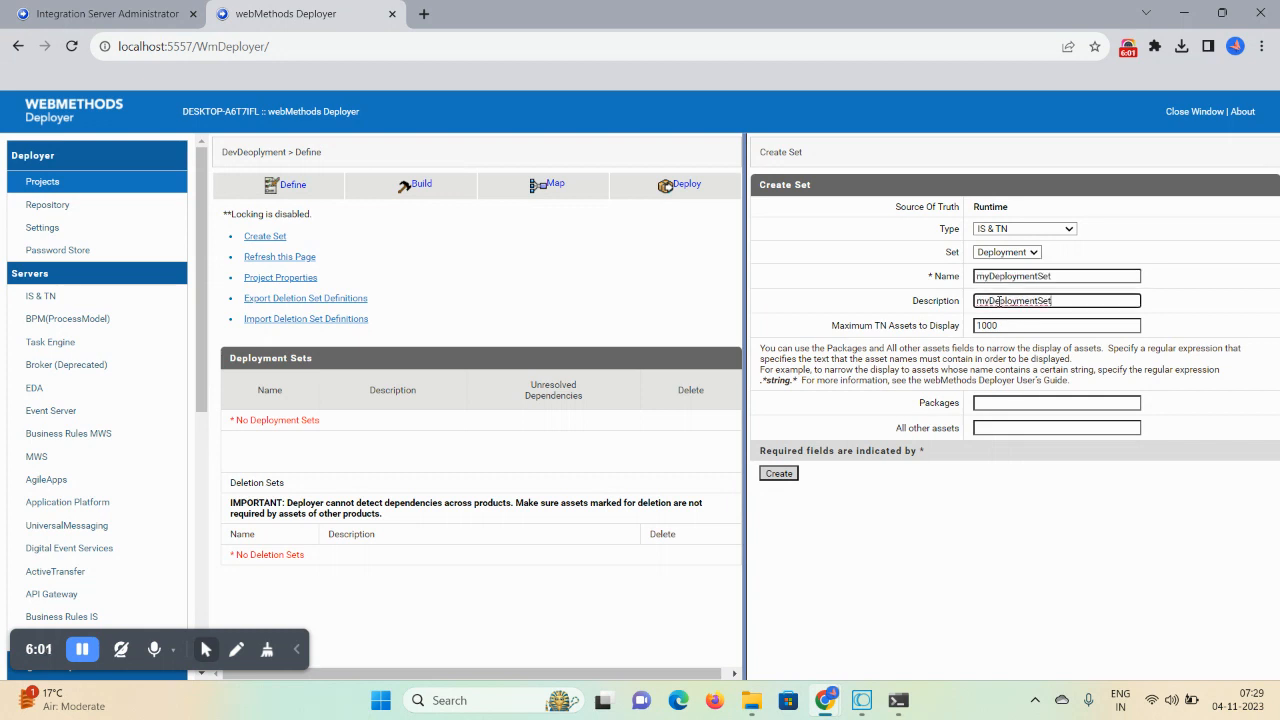
pyautogui.click(778, 474)
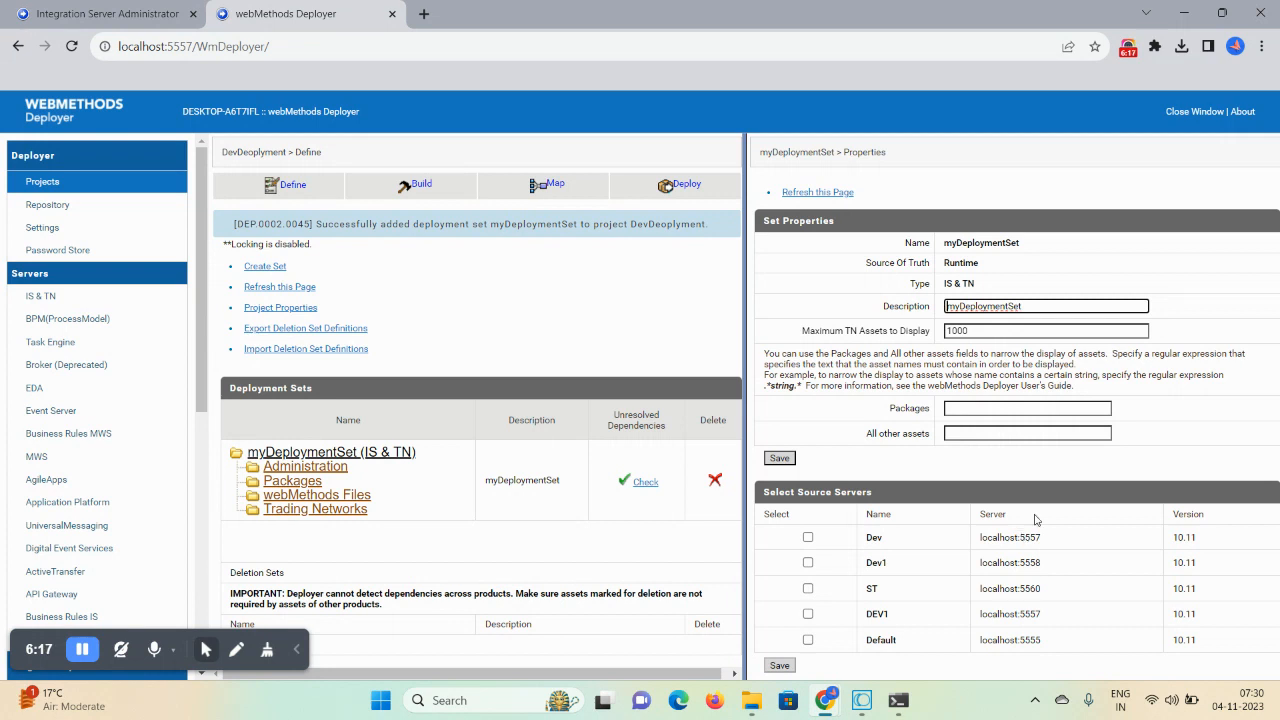
# - Save DEV1 as the set's source server and add its complete AdditionOfTwoNumber package to myDeploymentSet
pyautogui.click(808, 614)
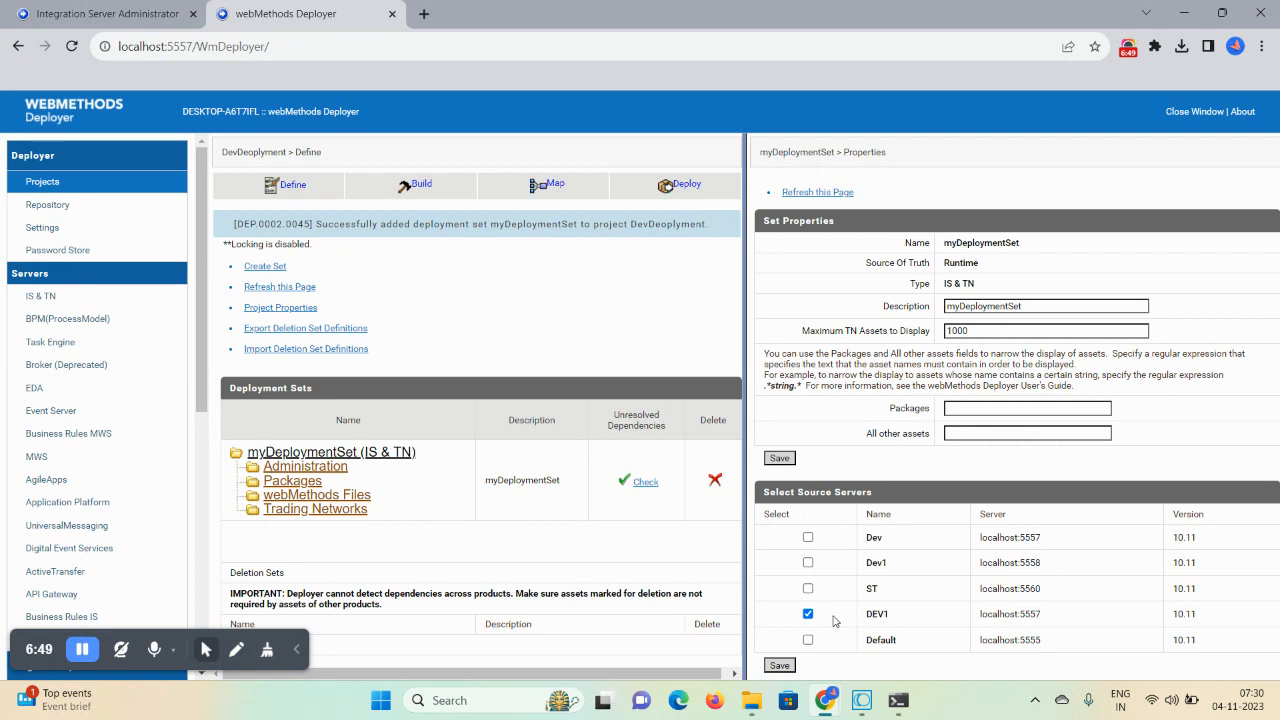
pyautogui.click(780, 666)
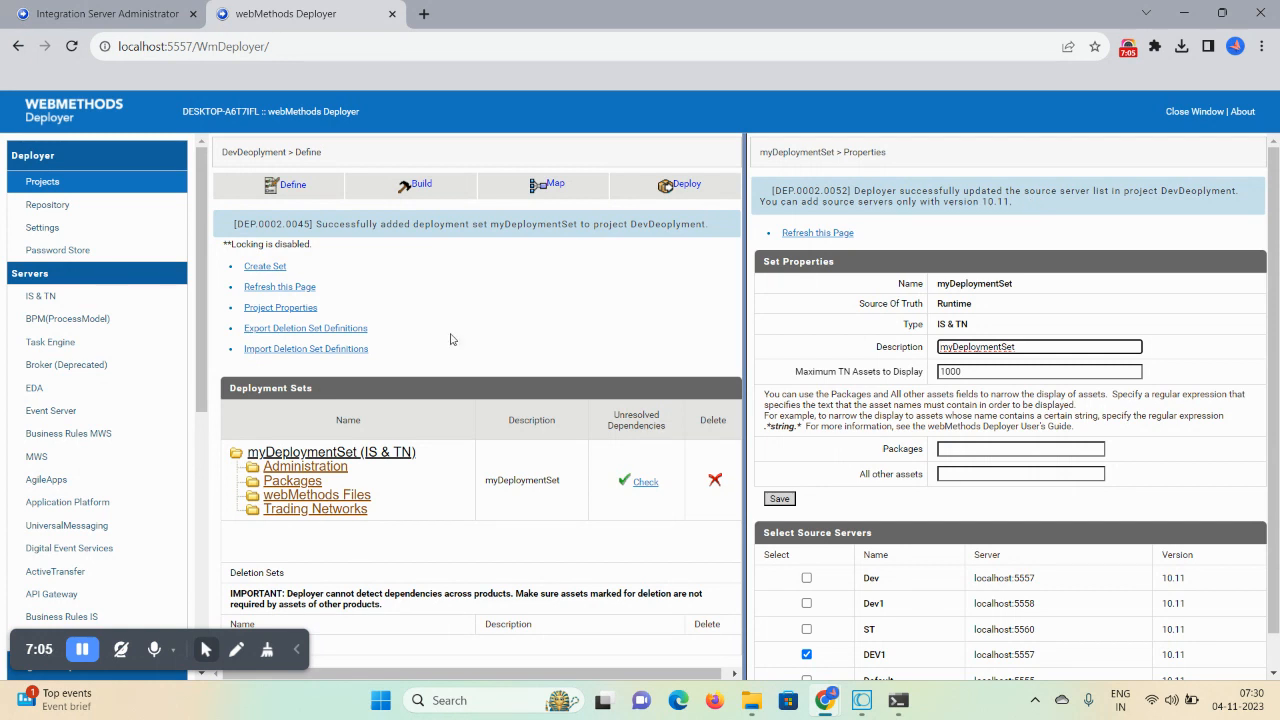
pyautogui.click(293, 484)
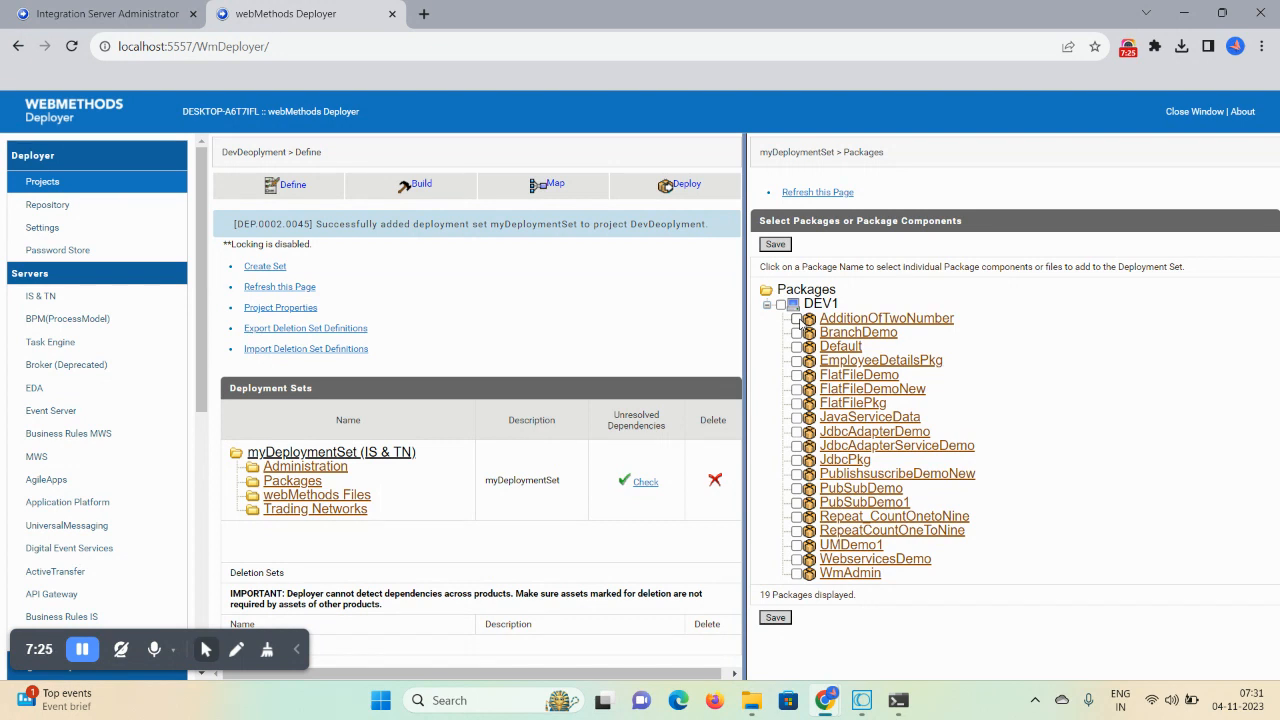
pyautogui.click(797, 319)
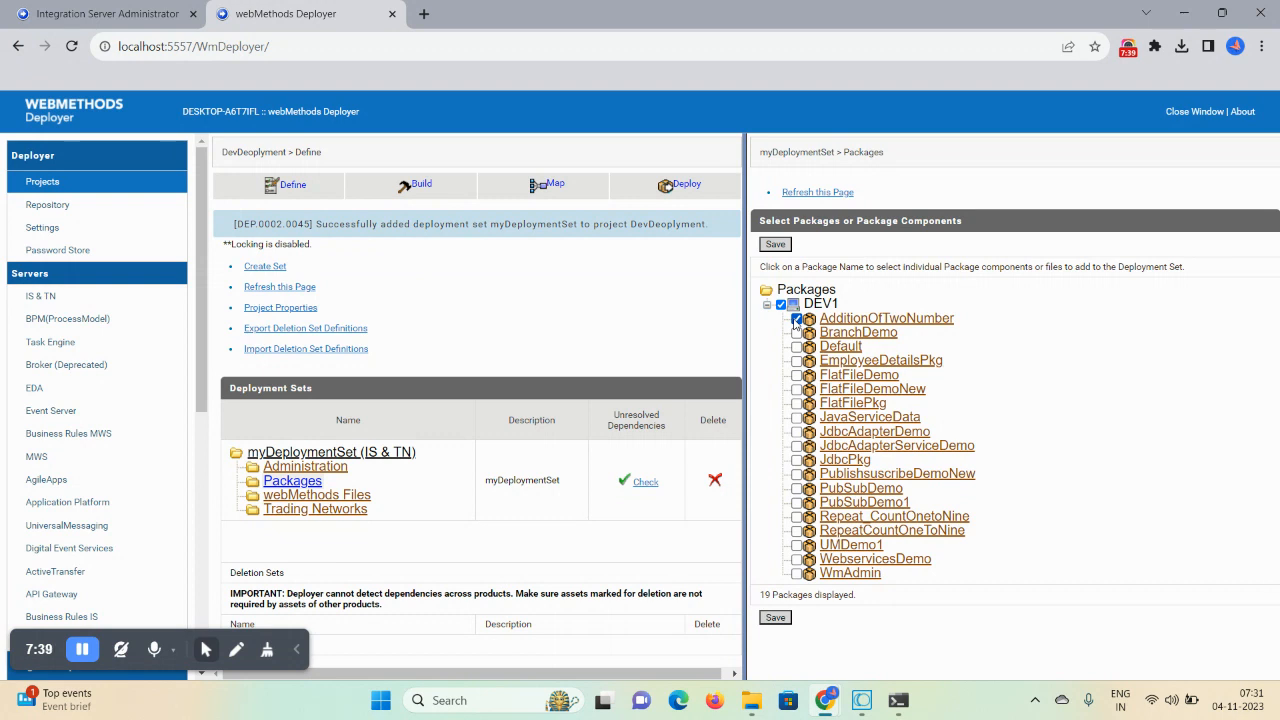
pyautogui.click(848, 320)
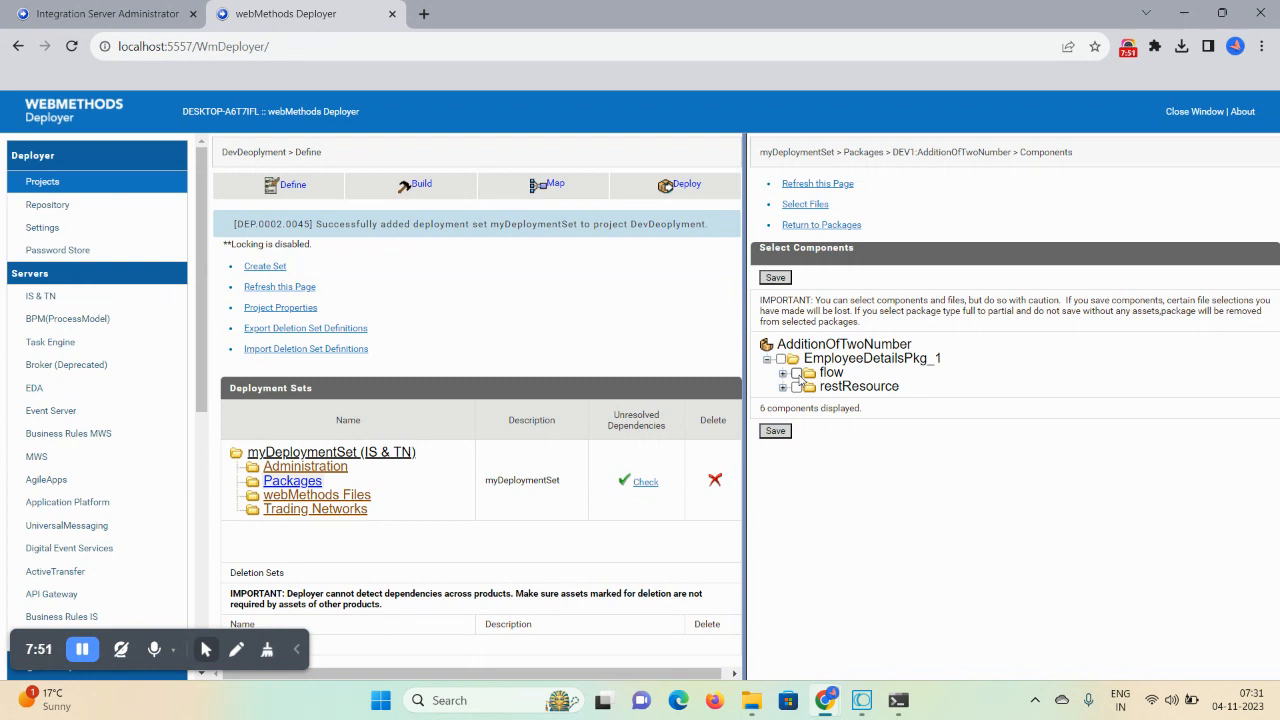
pyautogui.click(287, 482)
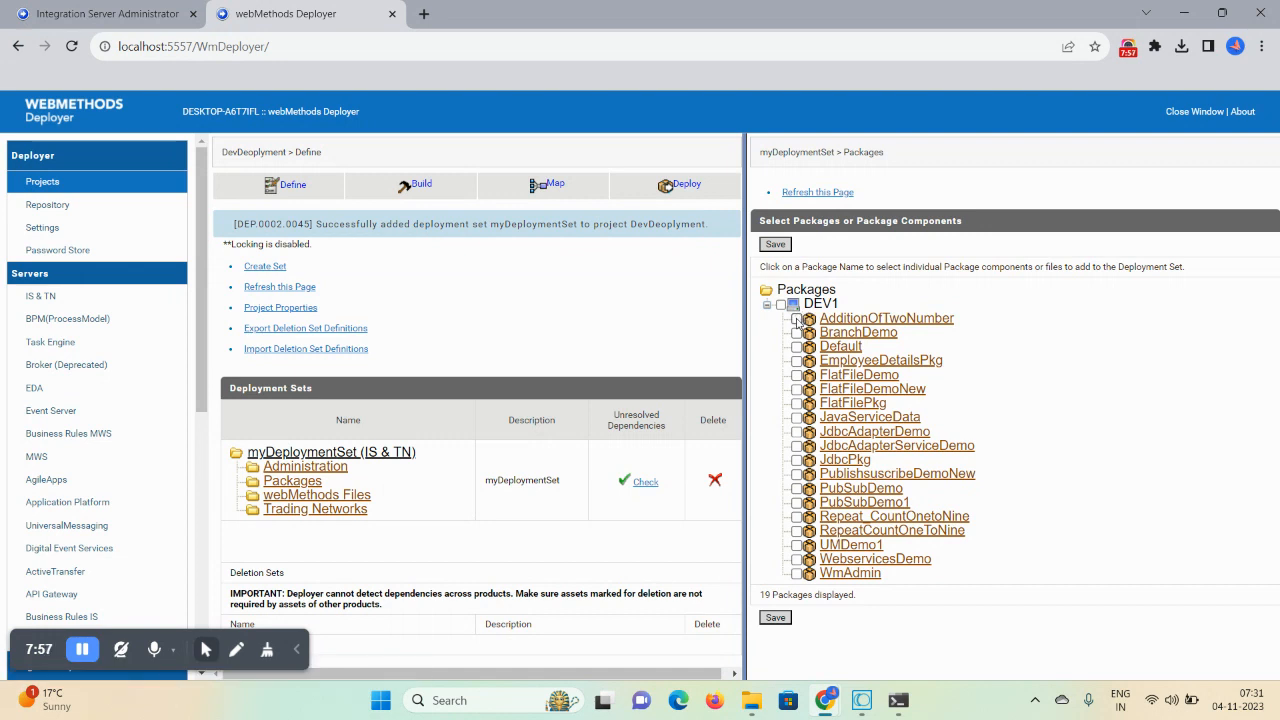
pyautogui.click(797, 319)
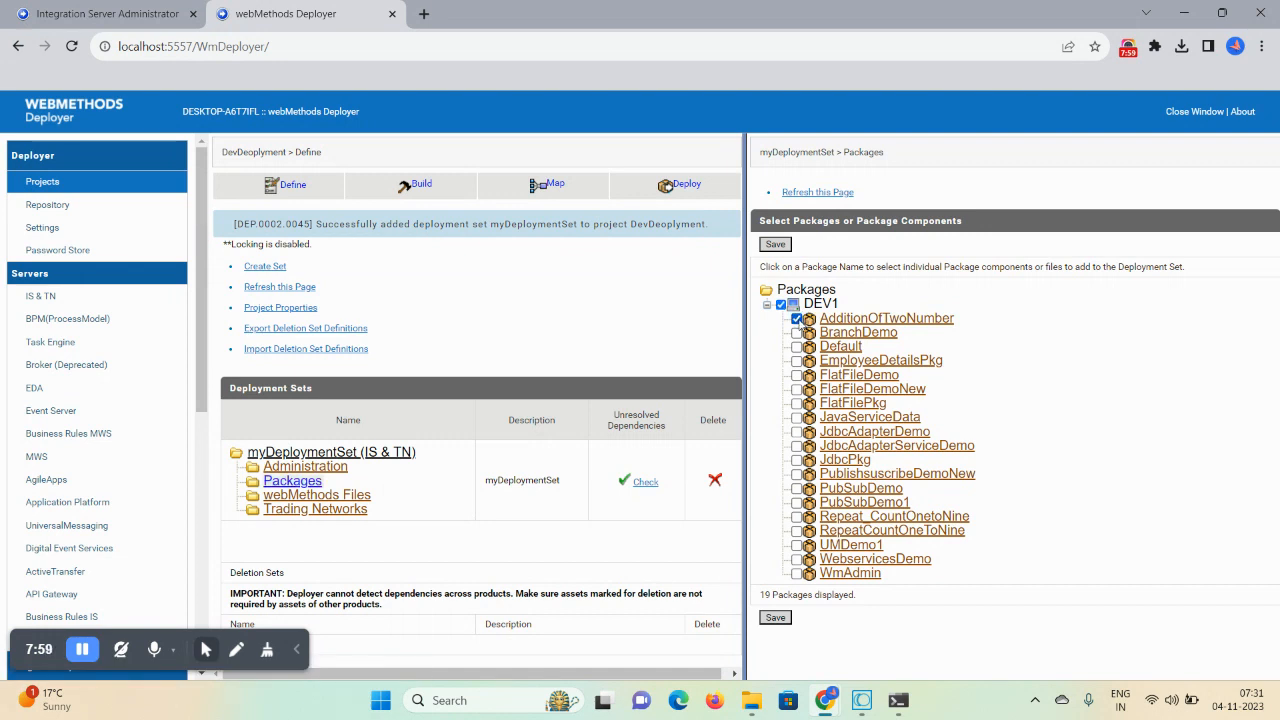
pyautogui.click(776, 618)
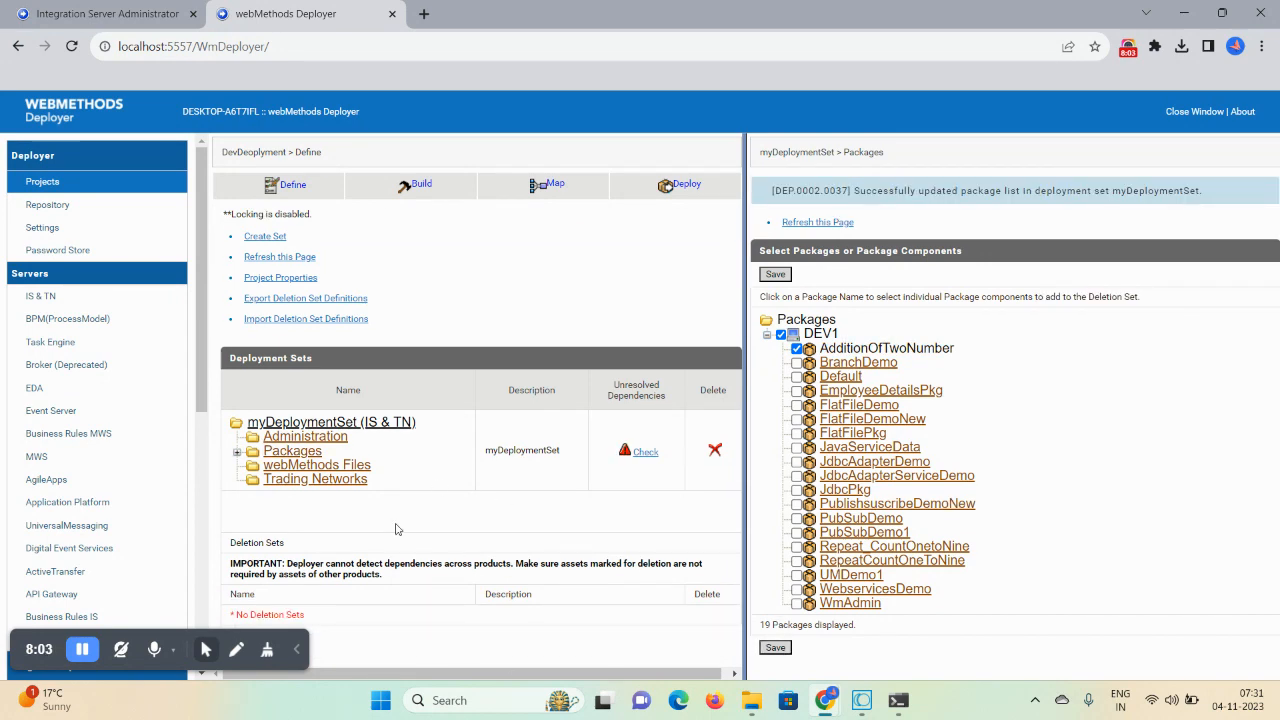
# - Set the unresolved dependencies DEV1: and DEV1:ACLs of myDeploymentSet to Ignore and save them
pyautogui.click(647, 455)
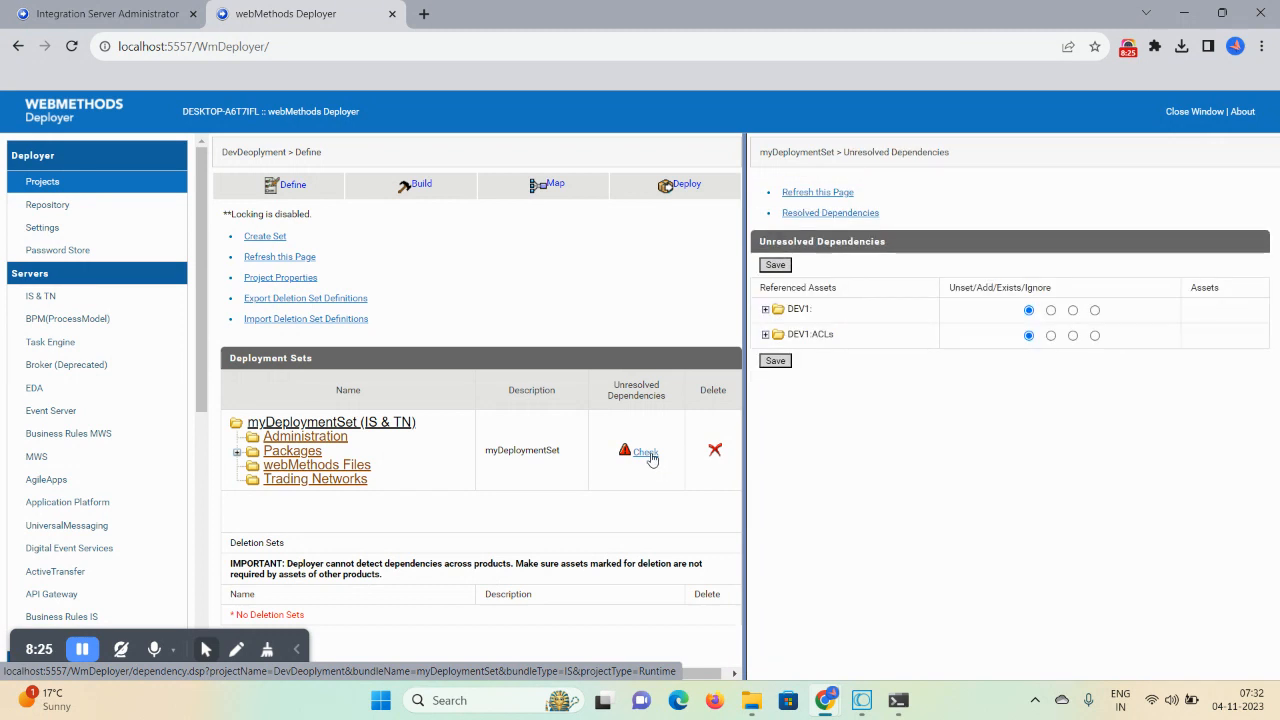
pyautogui.click(1095, 310)
pyautogui.click(1095, 337)
pyautogui.click(775, 361)
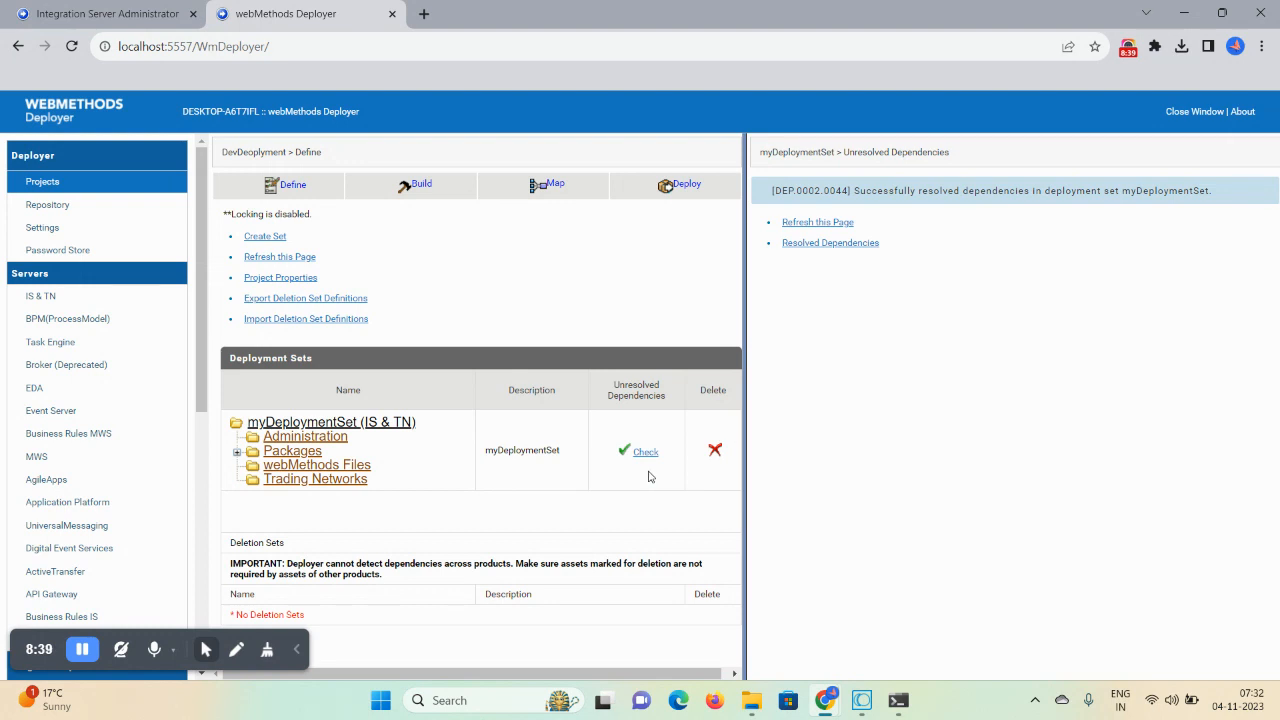
# - Create a build named myBuild for the project, with myBuild as its description, and check its progress report
pyautogui.click(424, 187)
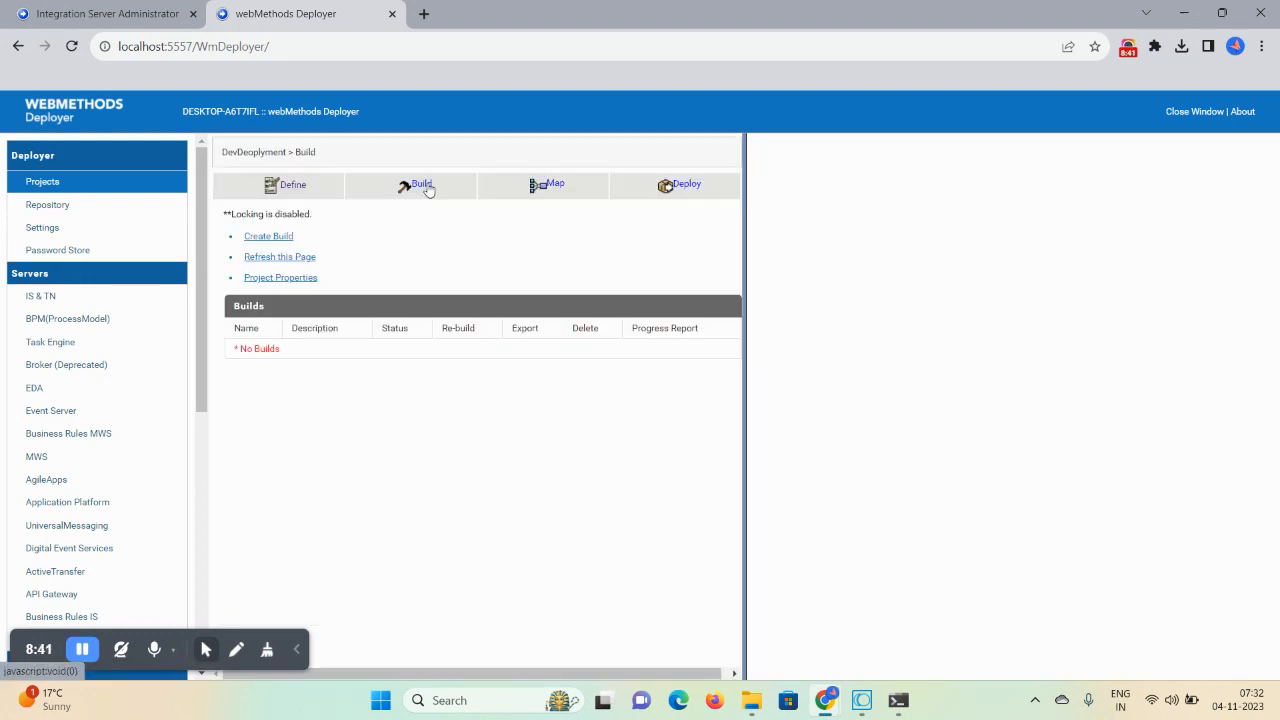
pyautogui.click(268, 240)
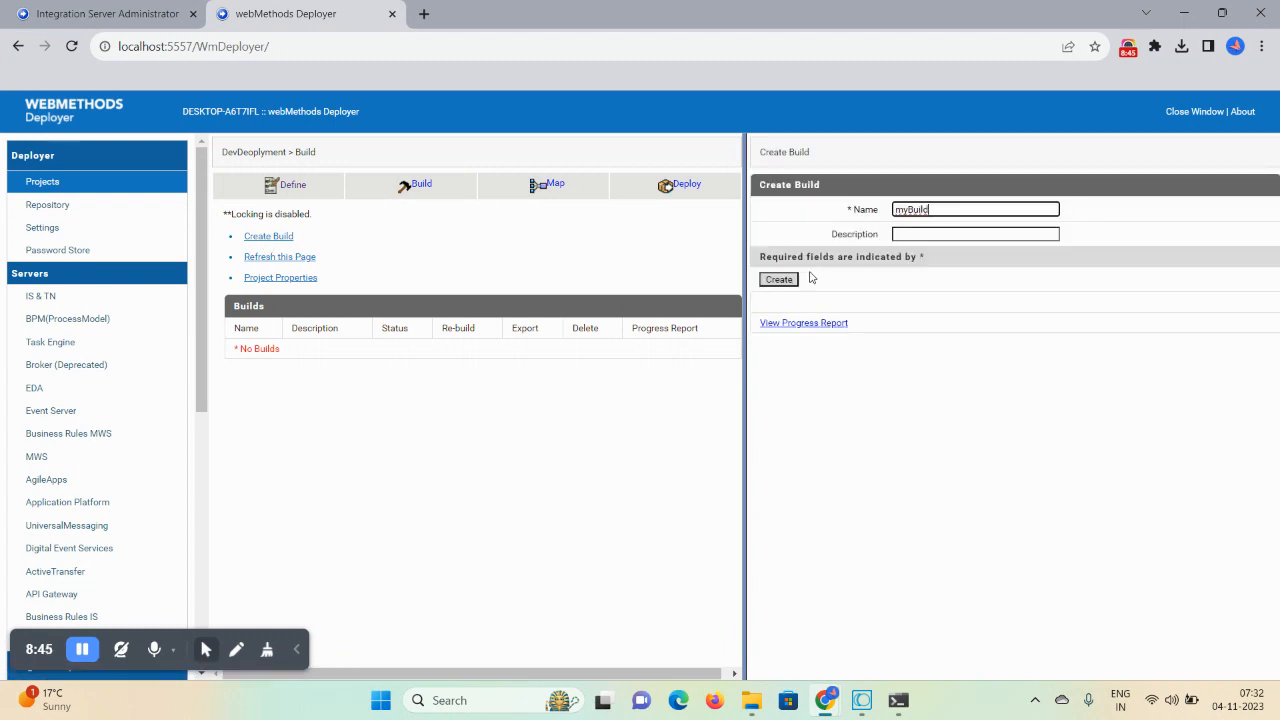
pyautogui.click(941, 222)
pyautogui.moveTo(940, 211); pyautogui.dragTo(895, 214)
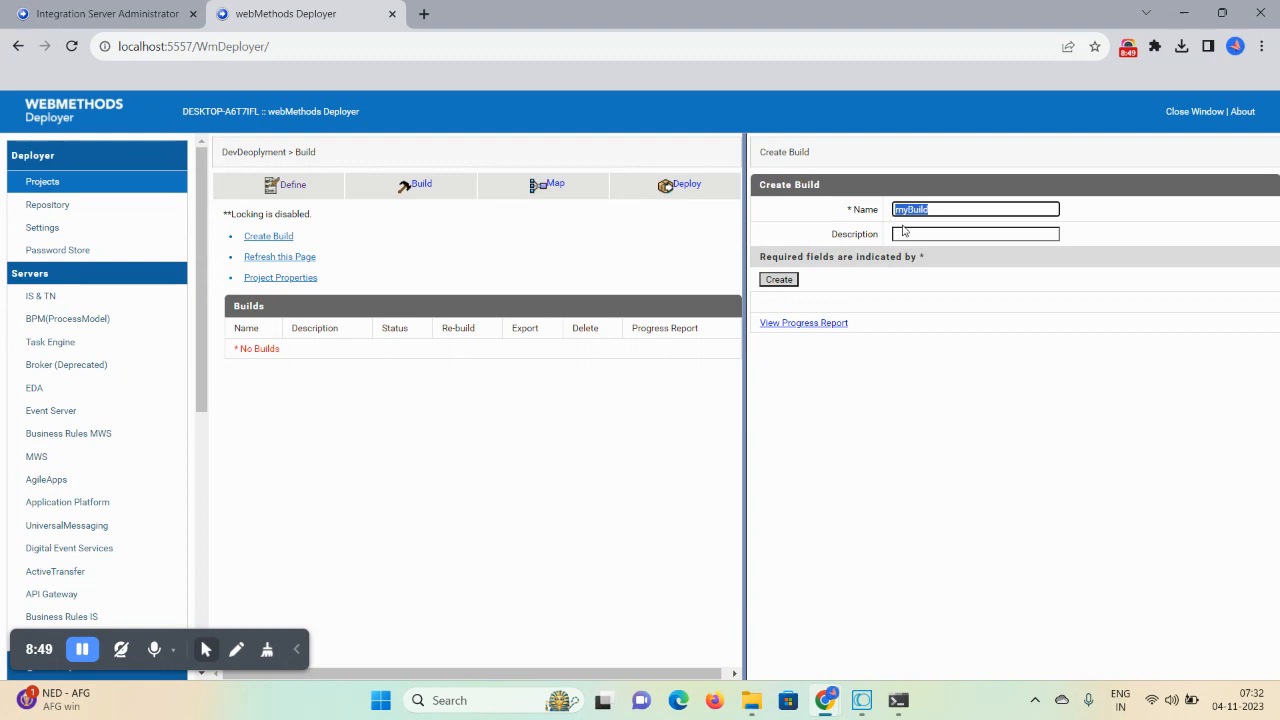
pyautogui.click(903, 233)
pyautogui.click(990, 266)
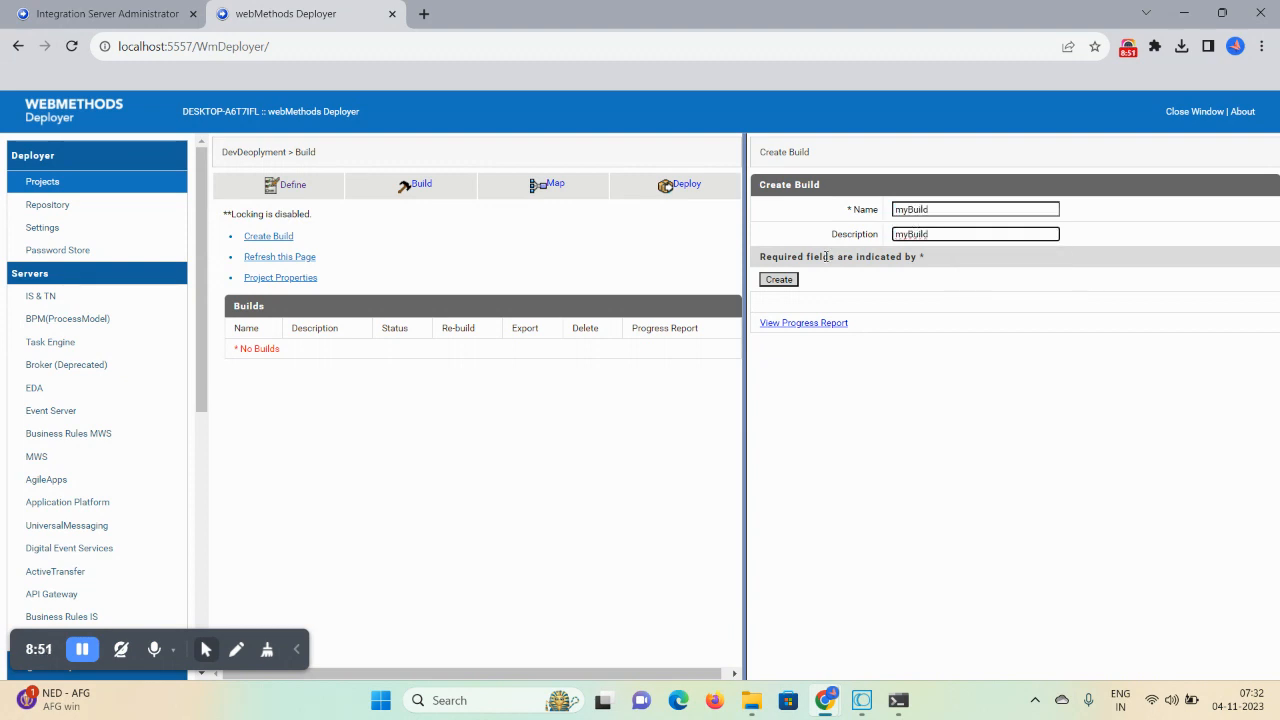
pyautogui.click(780, 281)
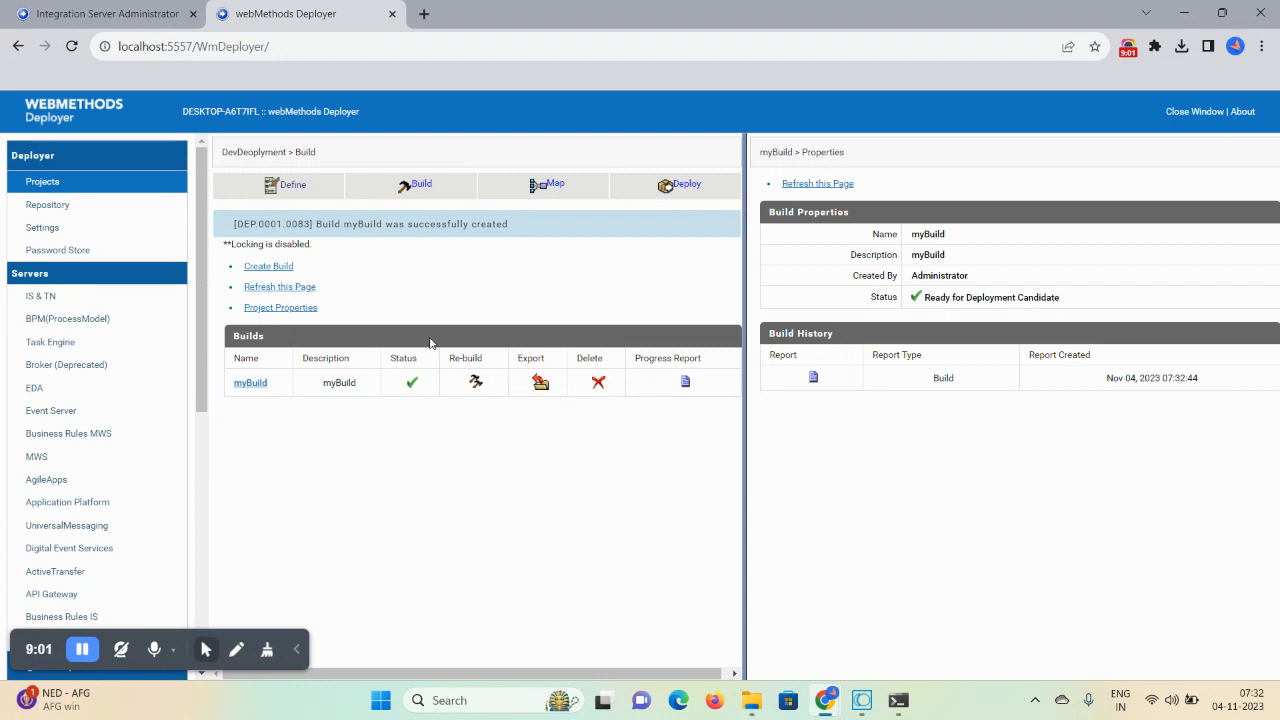
pyautogui.click(687, 391)
pyautogui.click(249, 14)
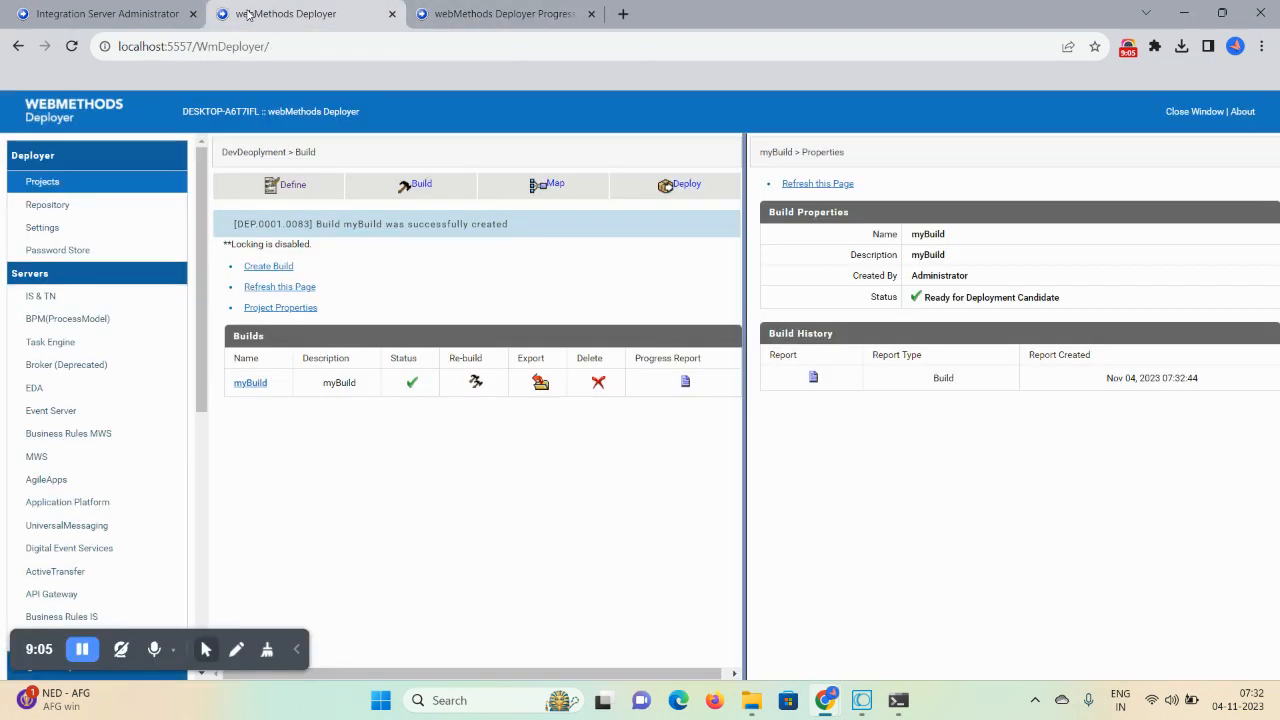
# - Create a deployment map named myDeploymentMap in the project, with myDeploymentMap as its description
pyautogui.click(557, 189)
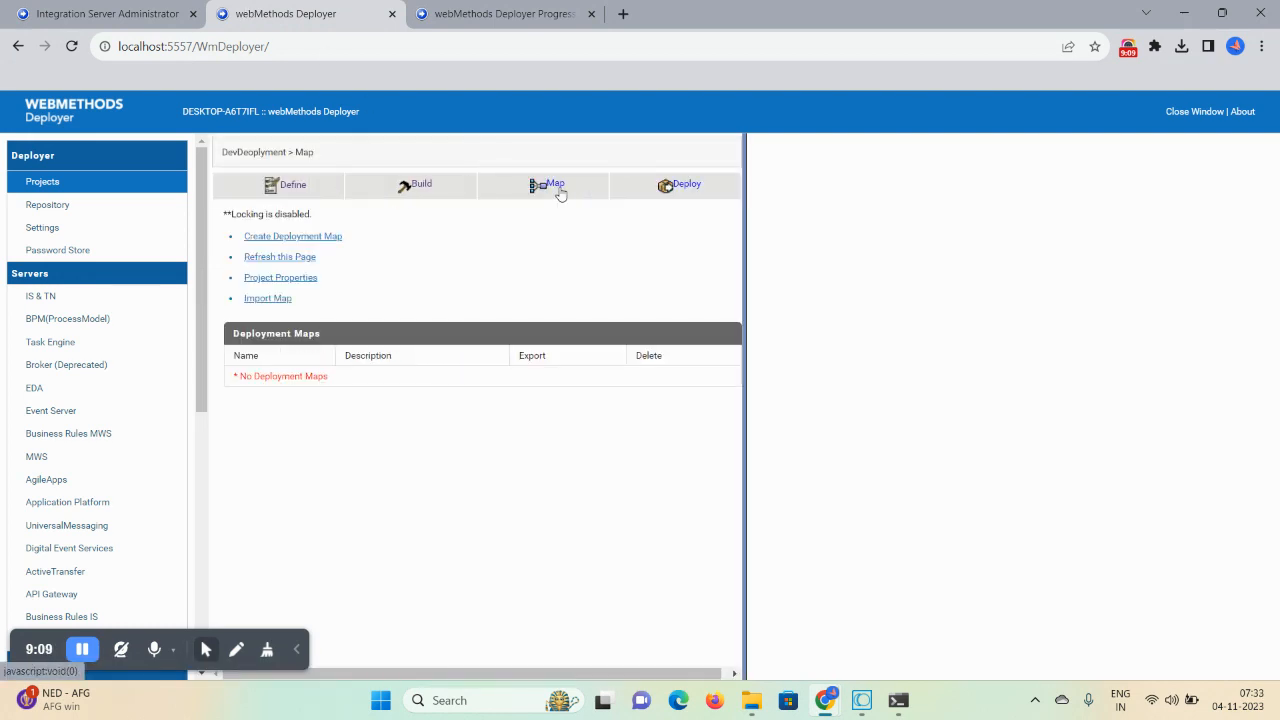
pyautogui.click(285, 237)
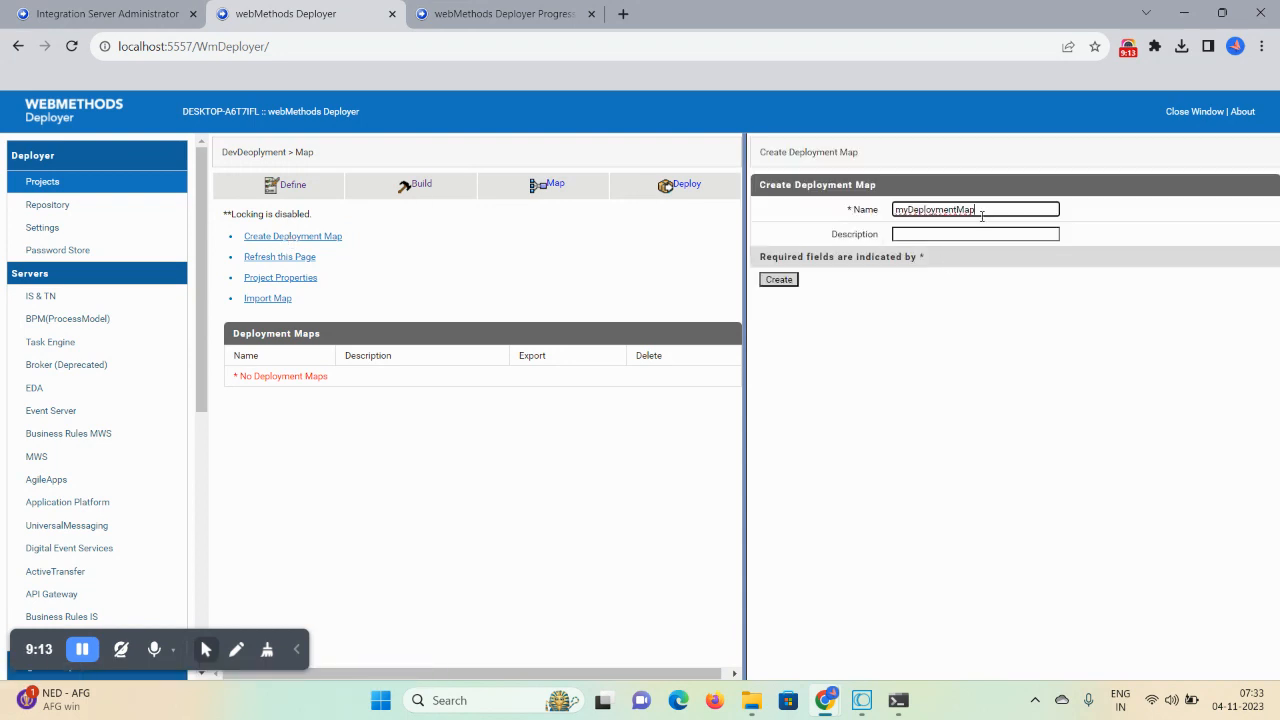
pyautogui.moveTo(981, 209); pyautogui.dragTo(866, 208)
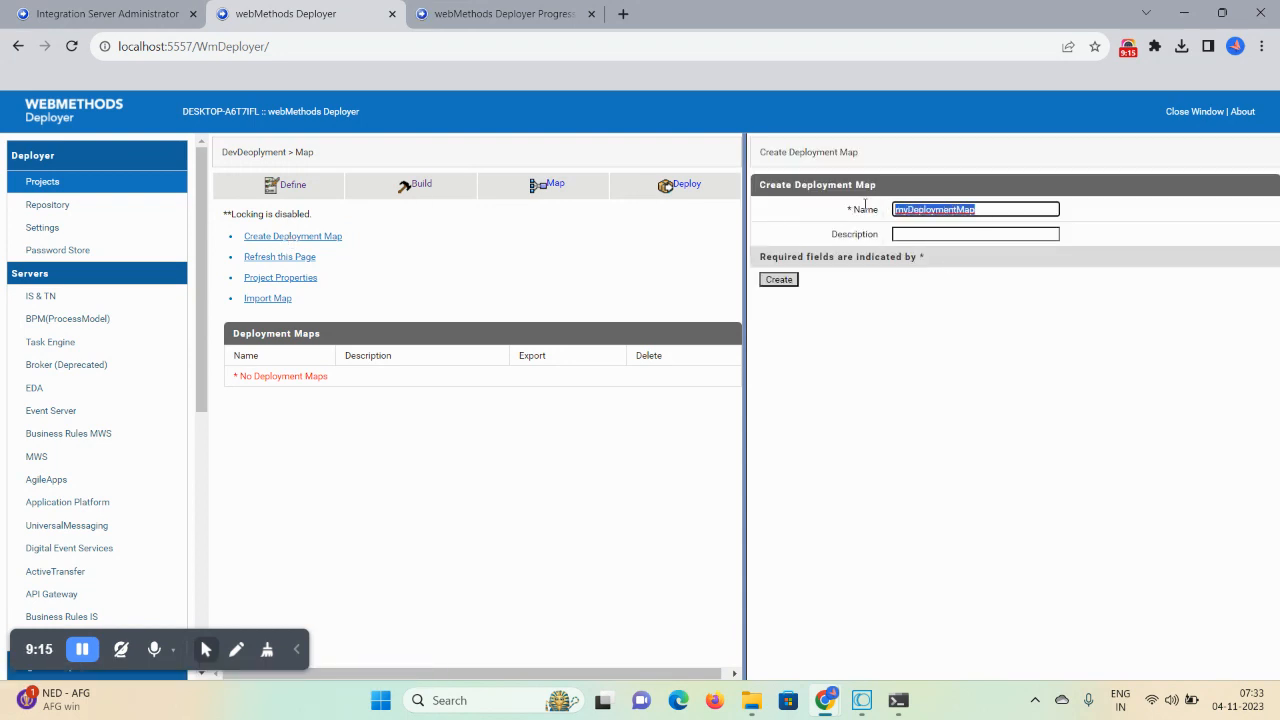
pyautogui.hotkey('ctrl', 'c')
pyautogui.click(898, 234)
pyautogui.hotkey('ctrl', 'v')
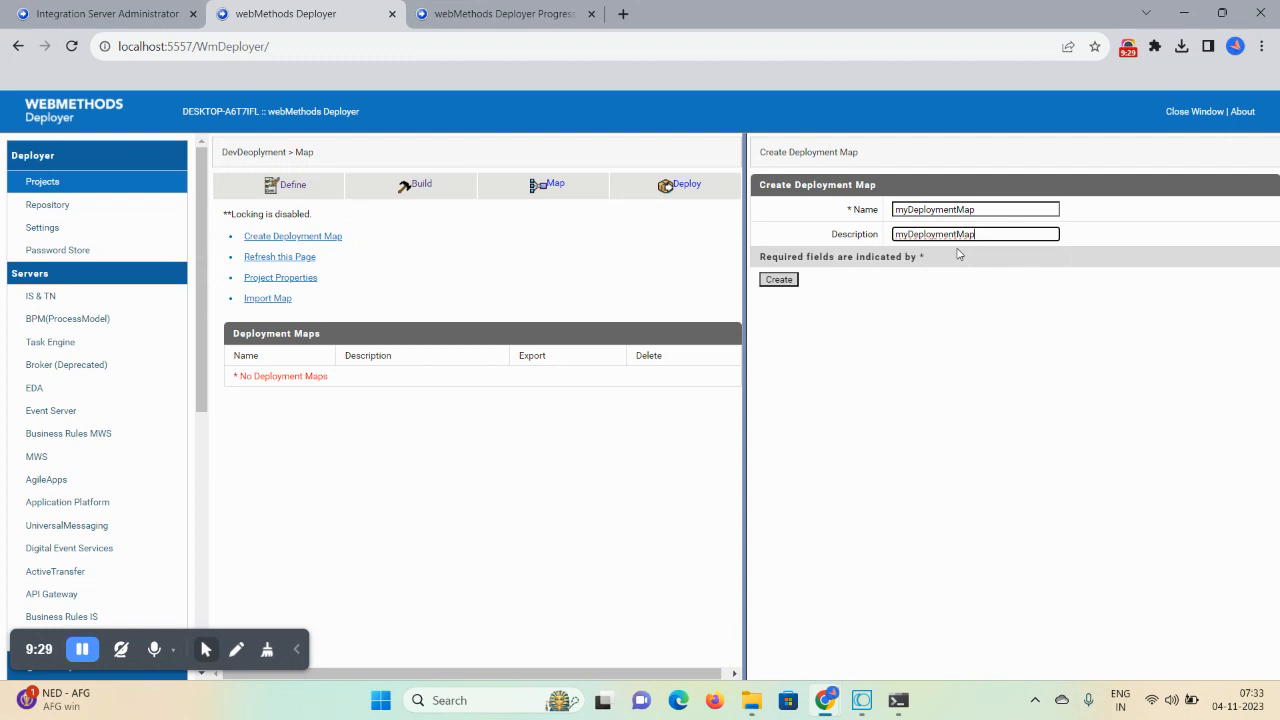
pyautogui.click(796, 280)
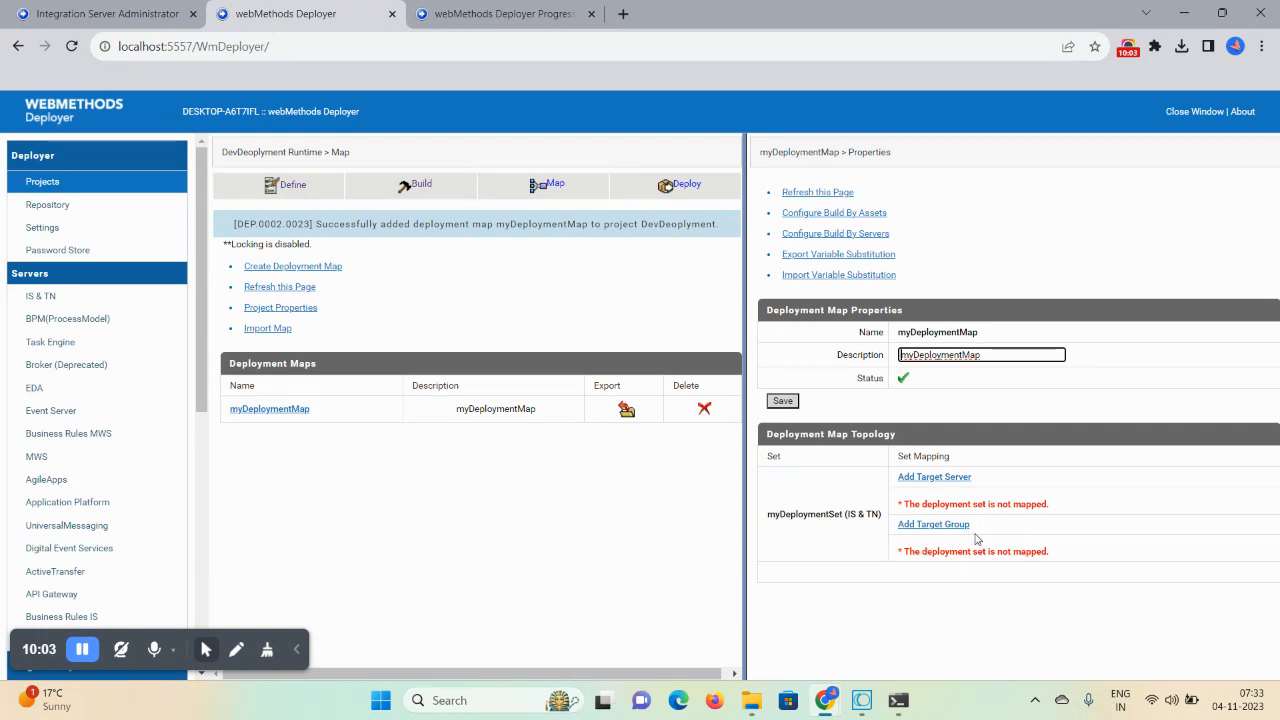
# - Add the Default server as the target server of myDeploymentSet and save the deployment map
pyautogui.click(933, 478)
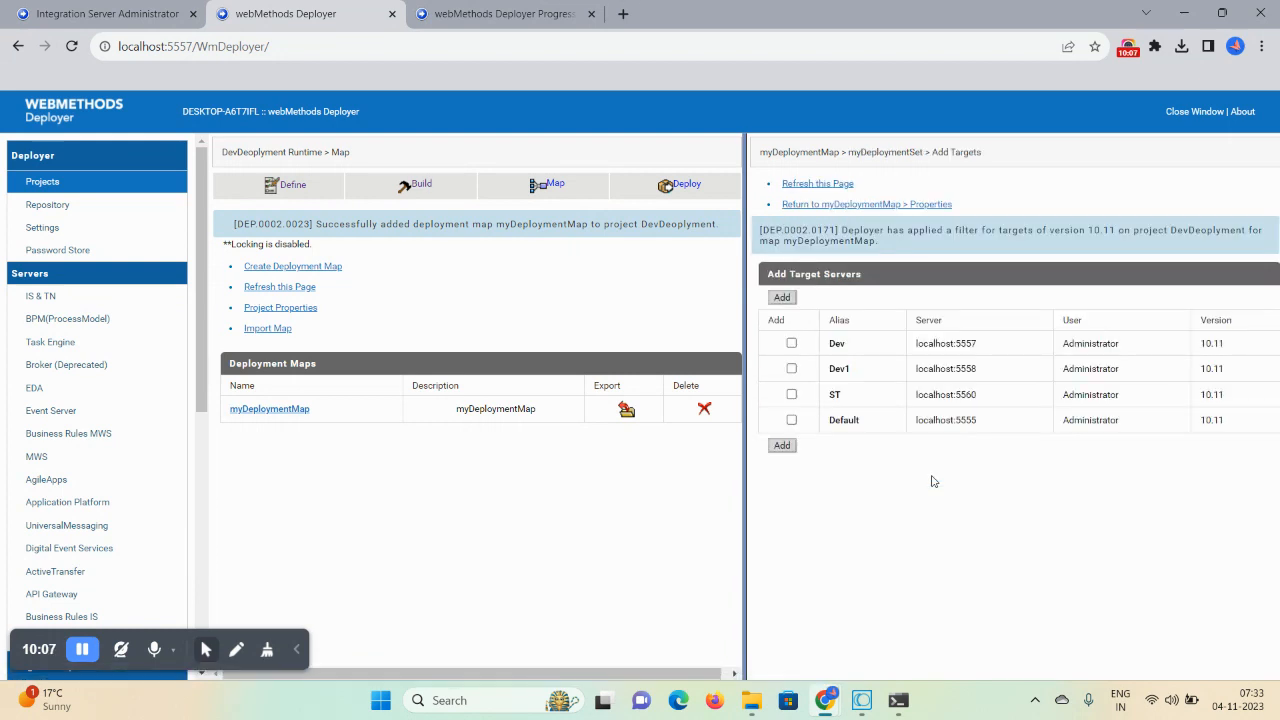
pyautogui.click(791, 421)
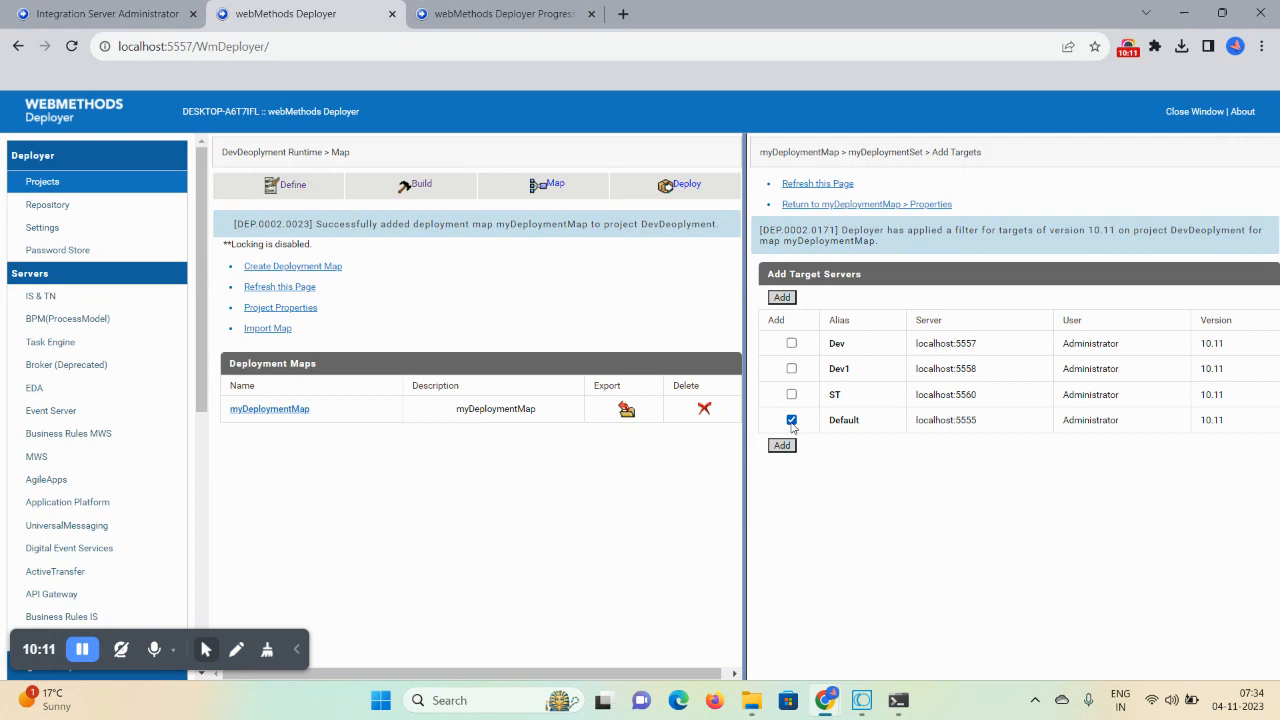
pyautogui.click(779, 447)
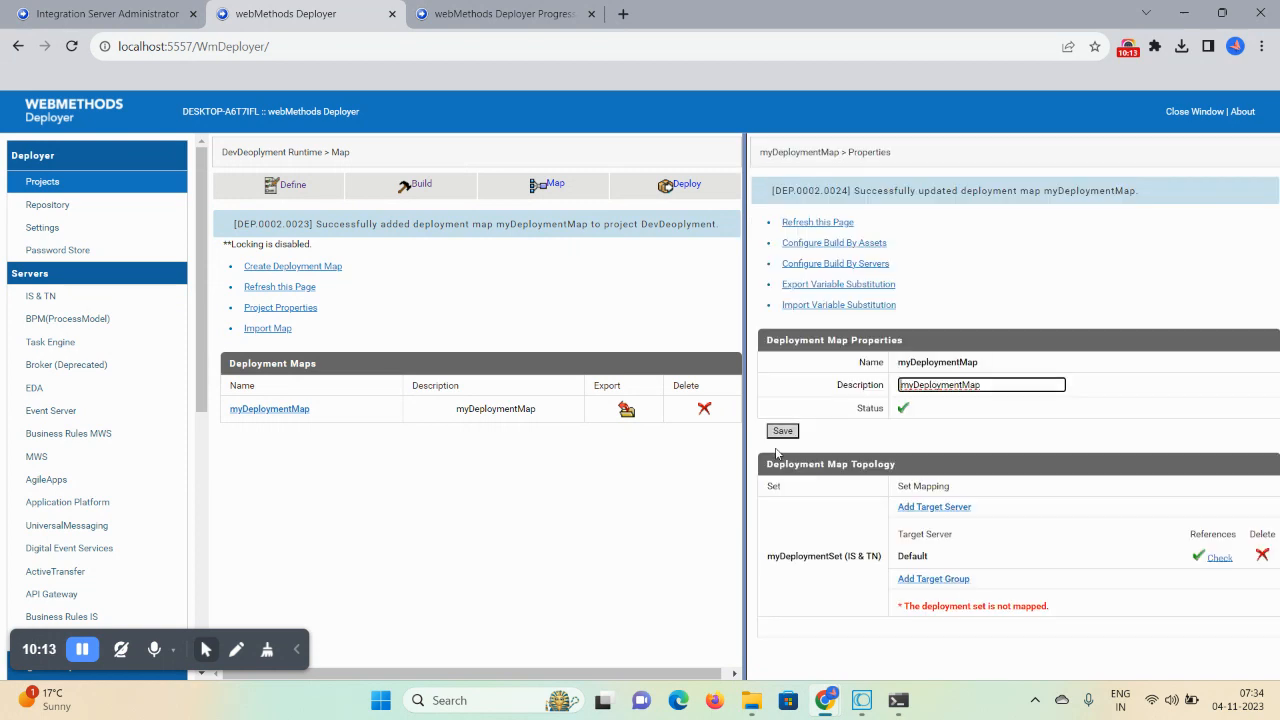
pyautogui.click(784, 432)
# - Create a deployment candidate named myDeployment from myBuild and myDeploymentMap, with myDeployment as its description
pyautogui.click(682, 186)
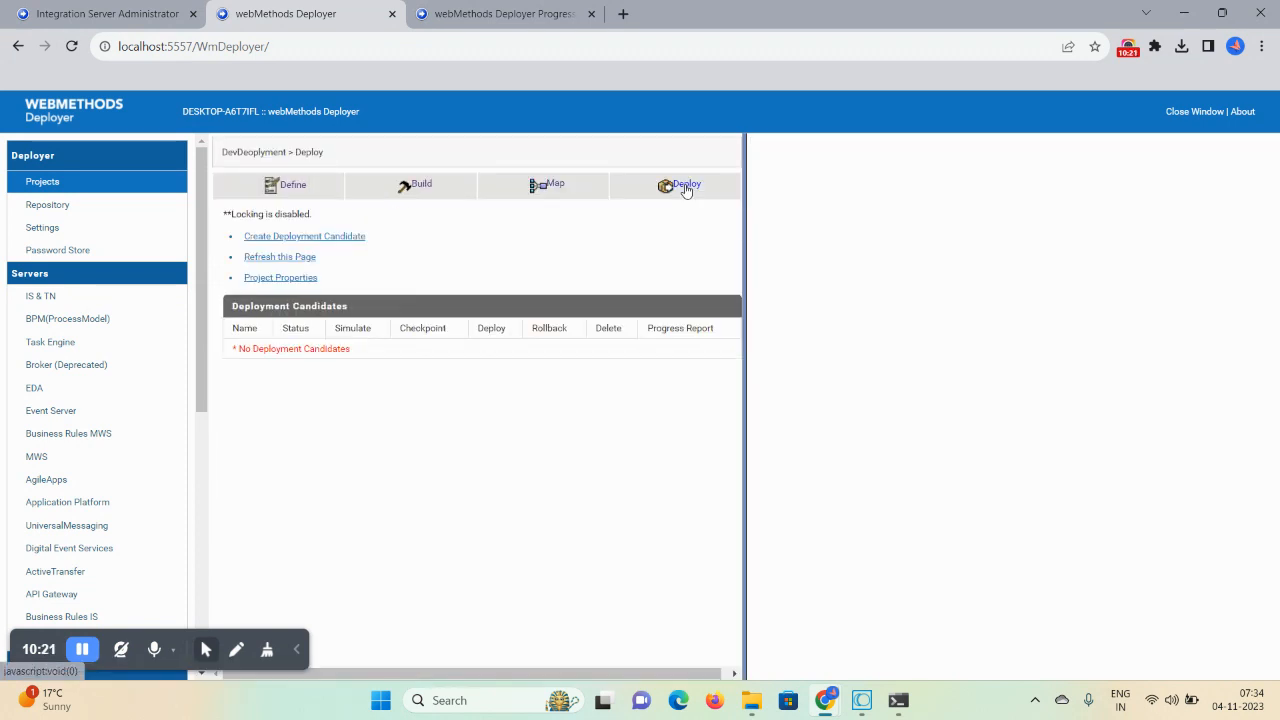
pyautogui.click(283, 238)
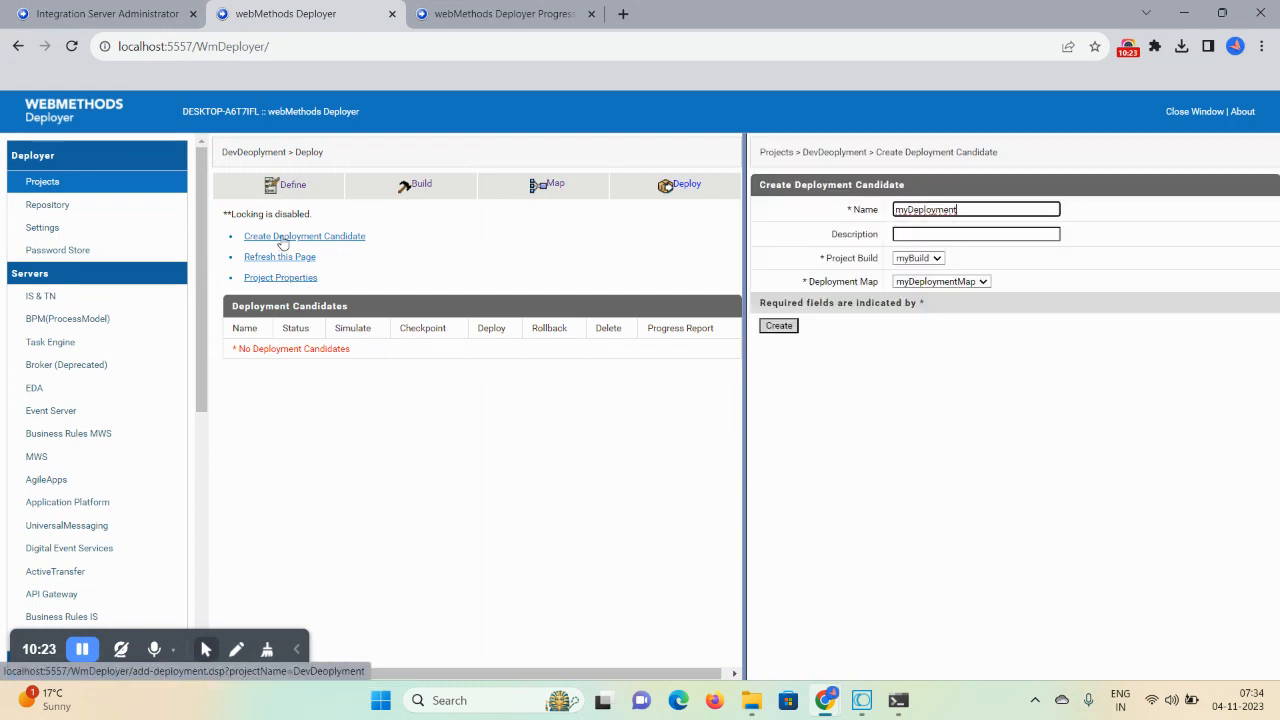
pyautogui.doubleClick(980, 213)
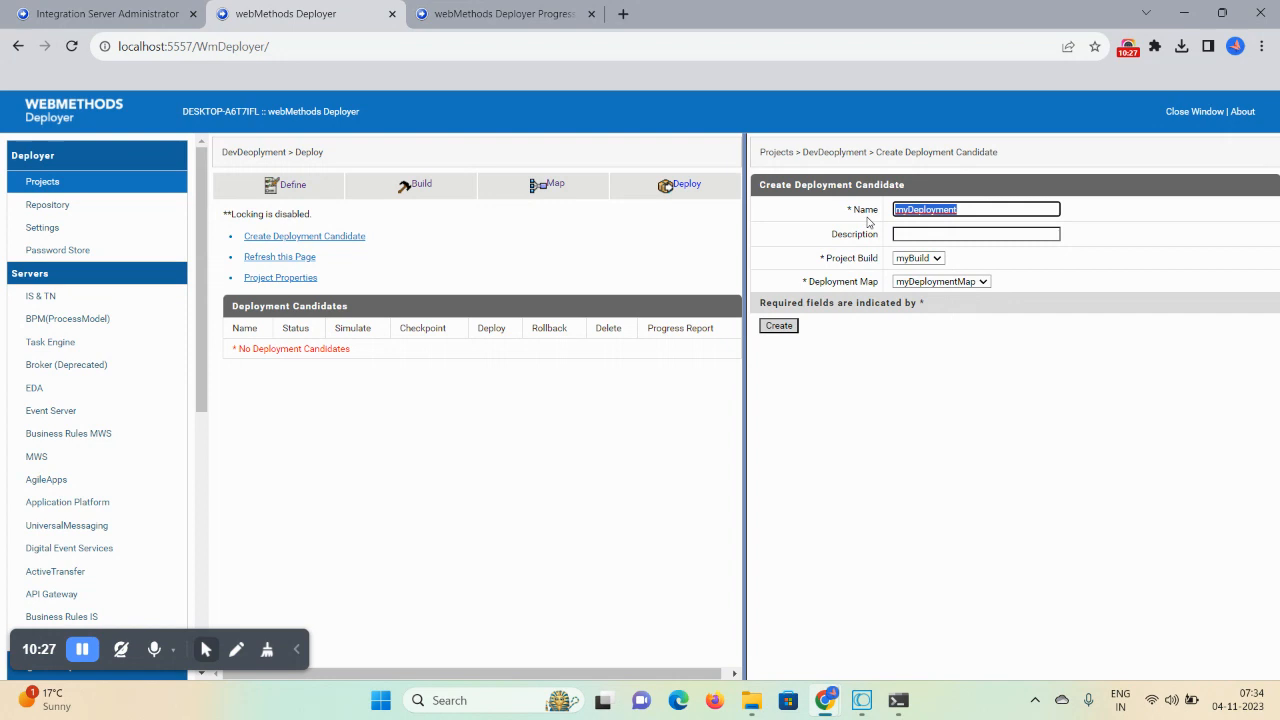
pyautogui.click(935, 235)
pyautogui.hotkey('ctrl', 'v')
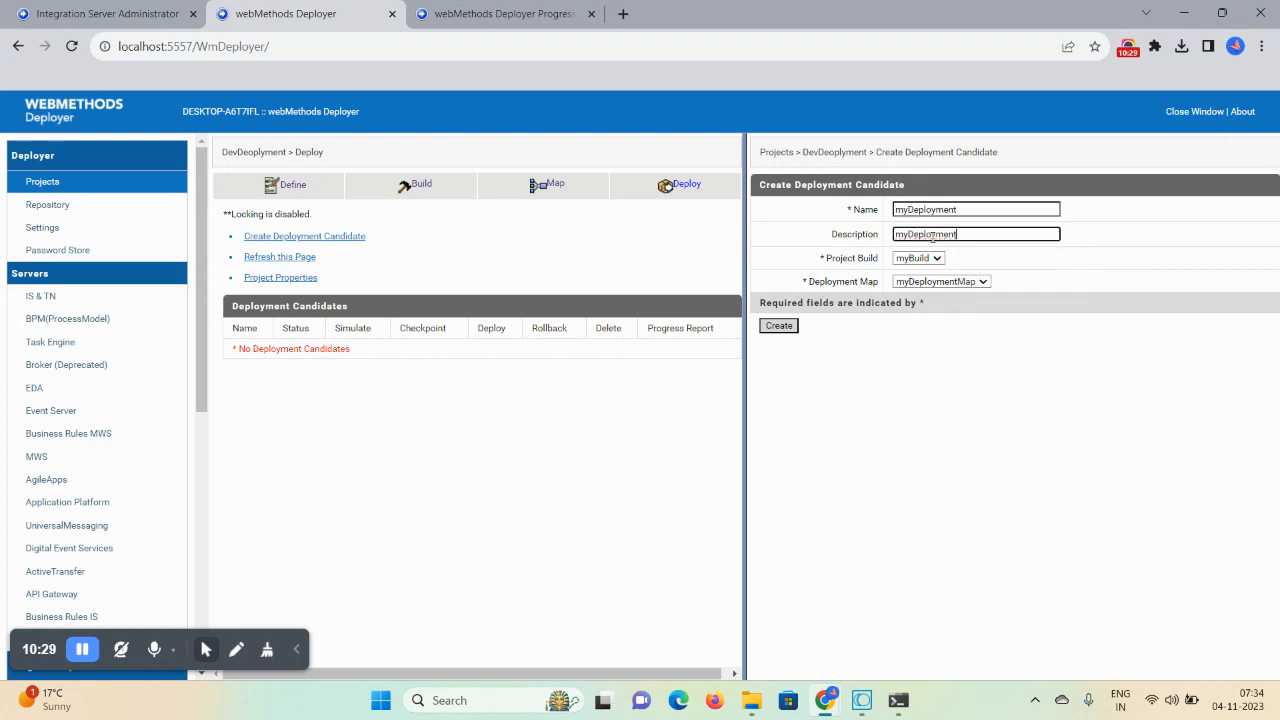
pyautogui.click(779, 326)
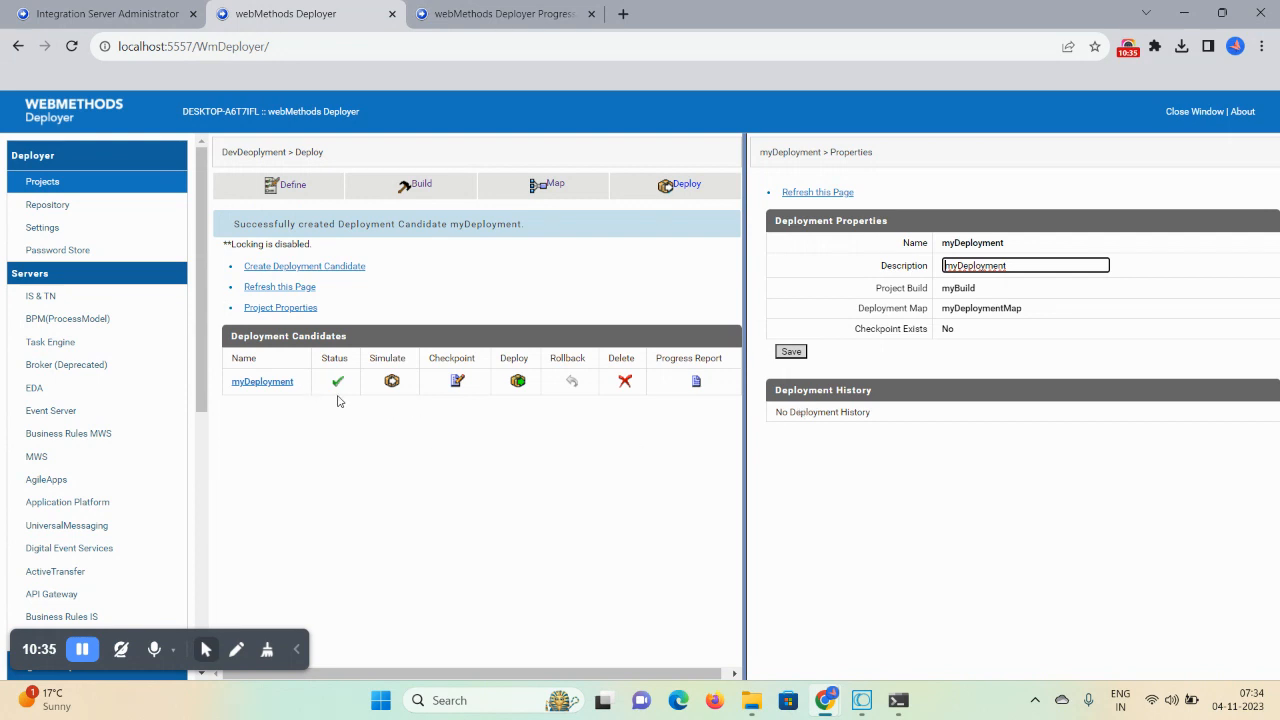
# - Run a simulation for the myDeployment candidate and review its simulation report
pyautogui.click(393, 382)
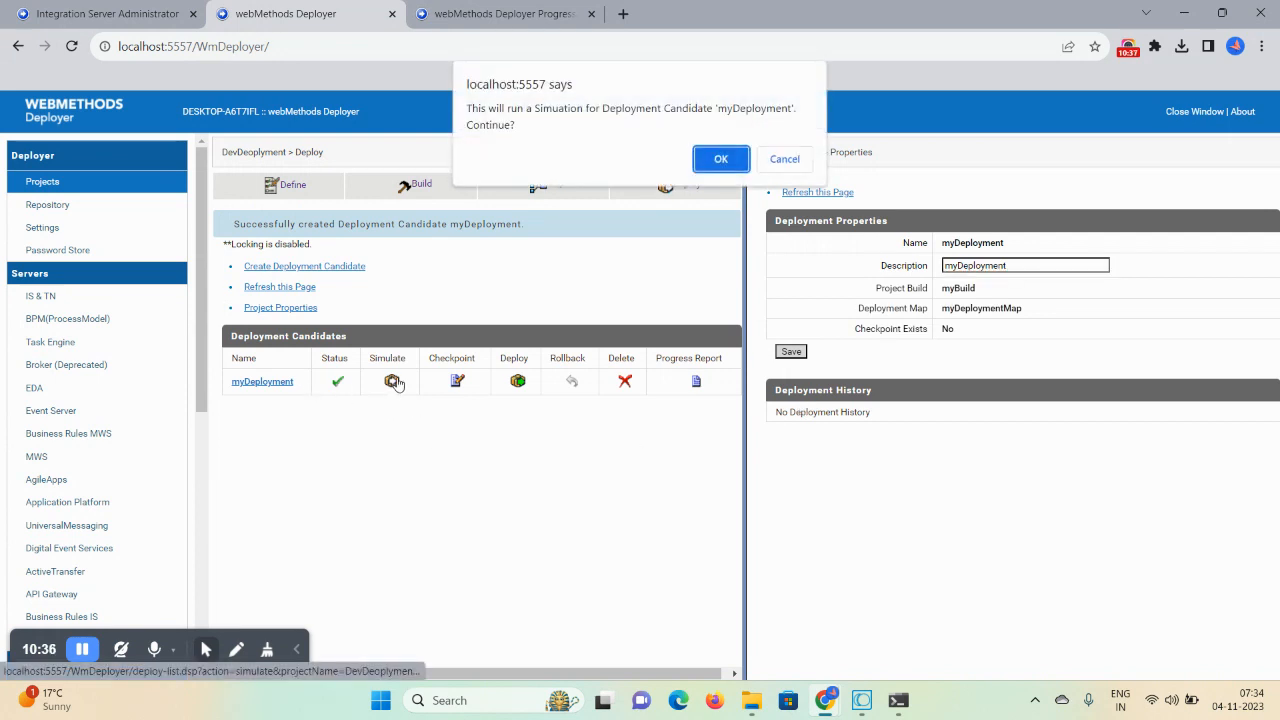
pyautogui.click(728, 159)
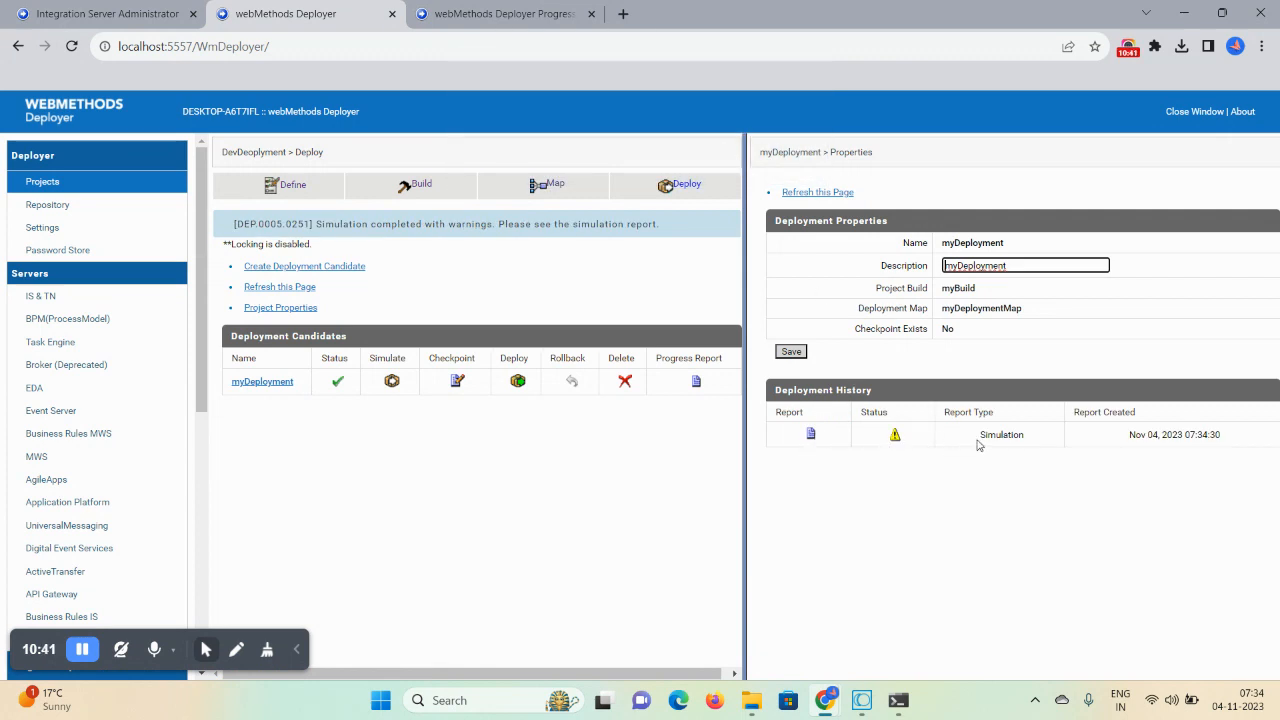
pyautogui.click(815, 441)
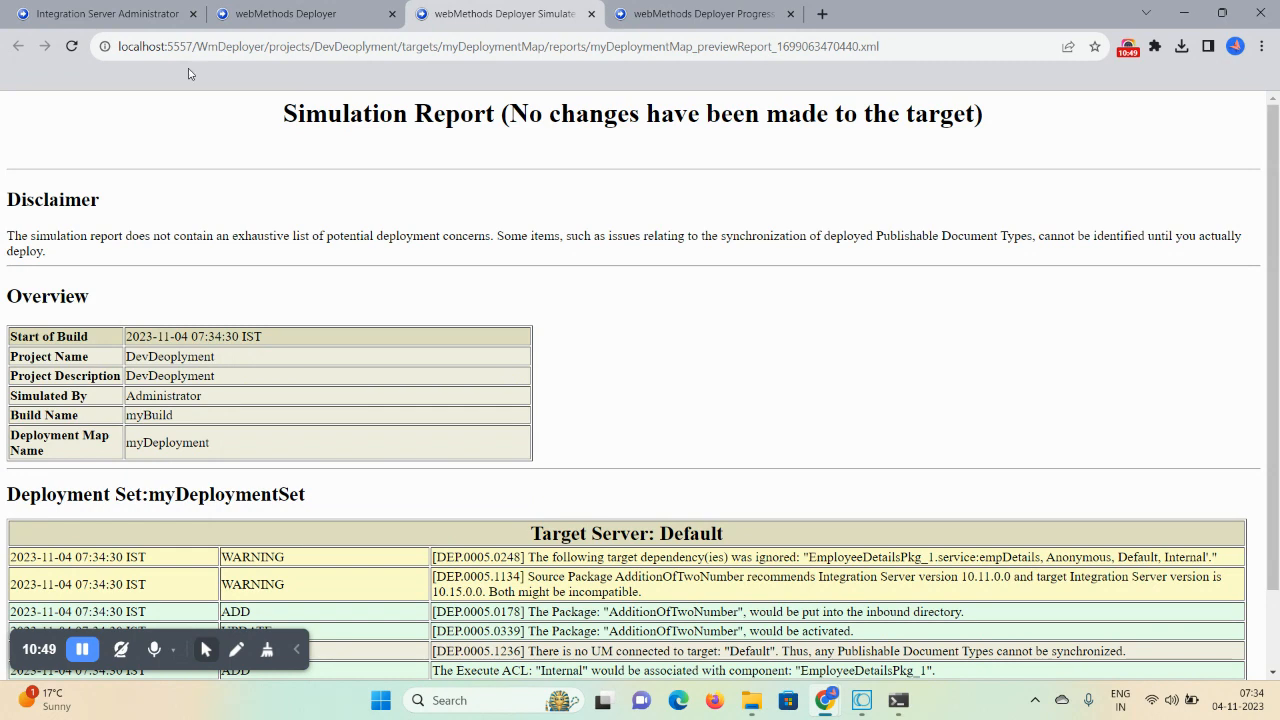
pyautogui.click(262, 14)
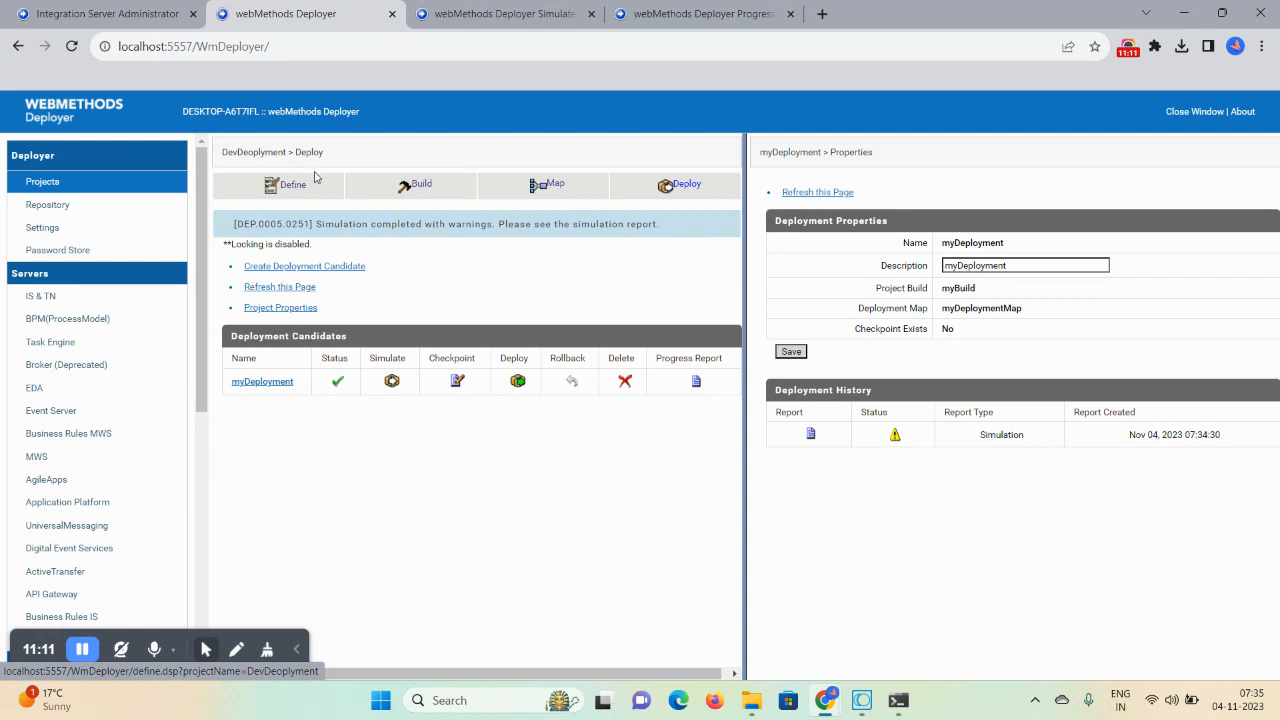
# - Create a checkpoint for the myDeployment candidate and review its checkpoint report
pyautogui.click(458, 382)
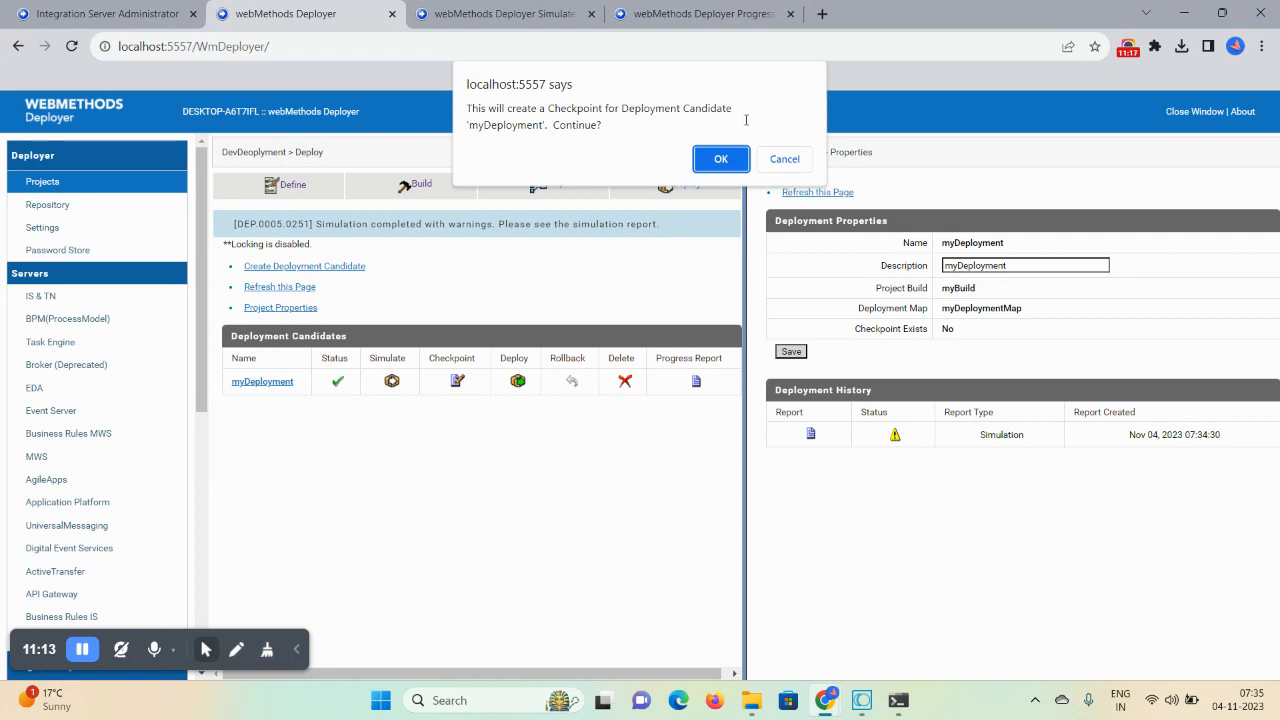
pyautogui.click(727, 167)
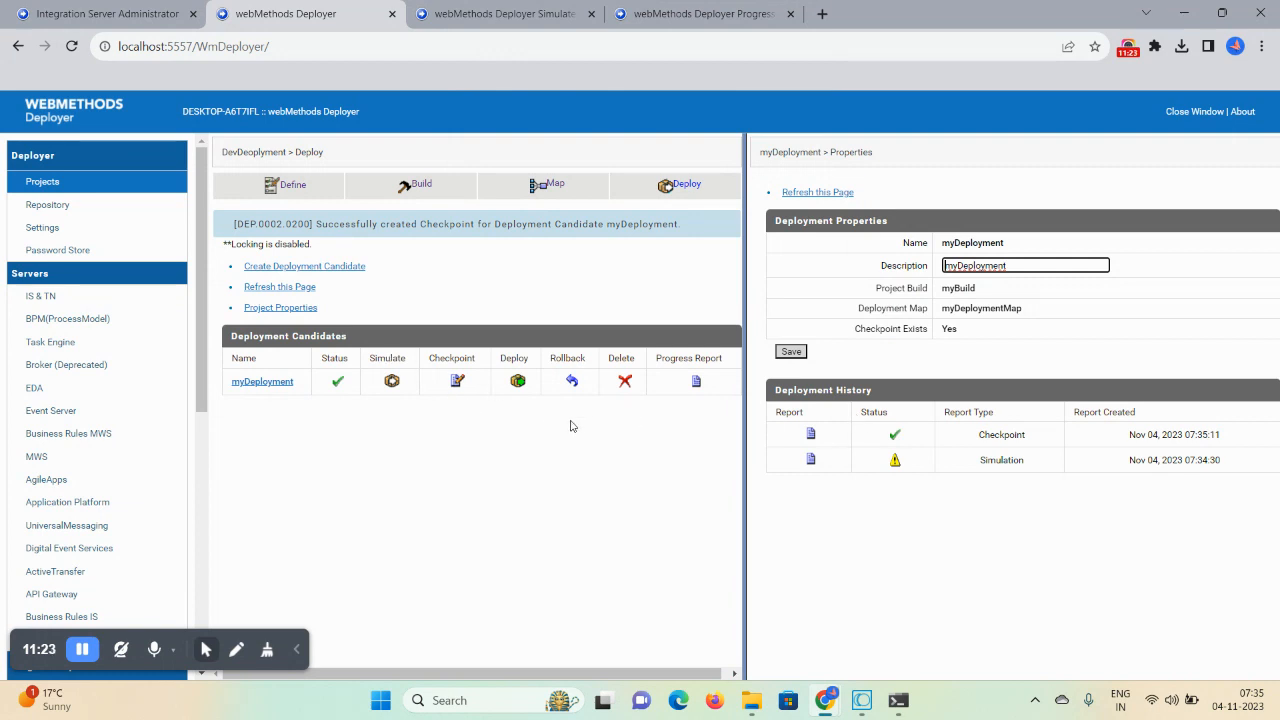
pyautogui.click(812, 434)
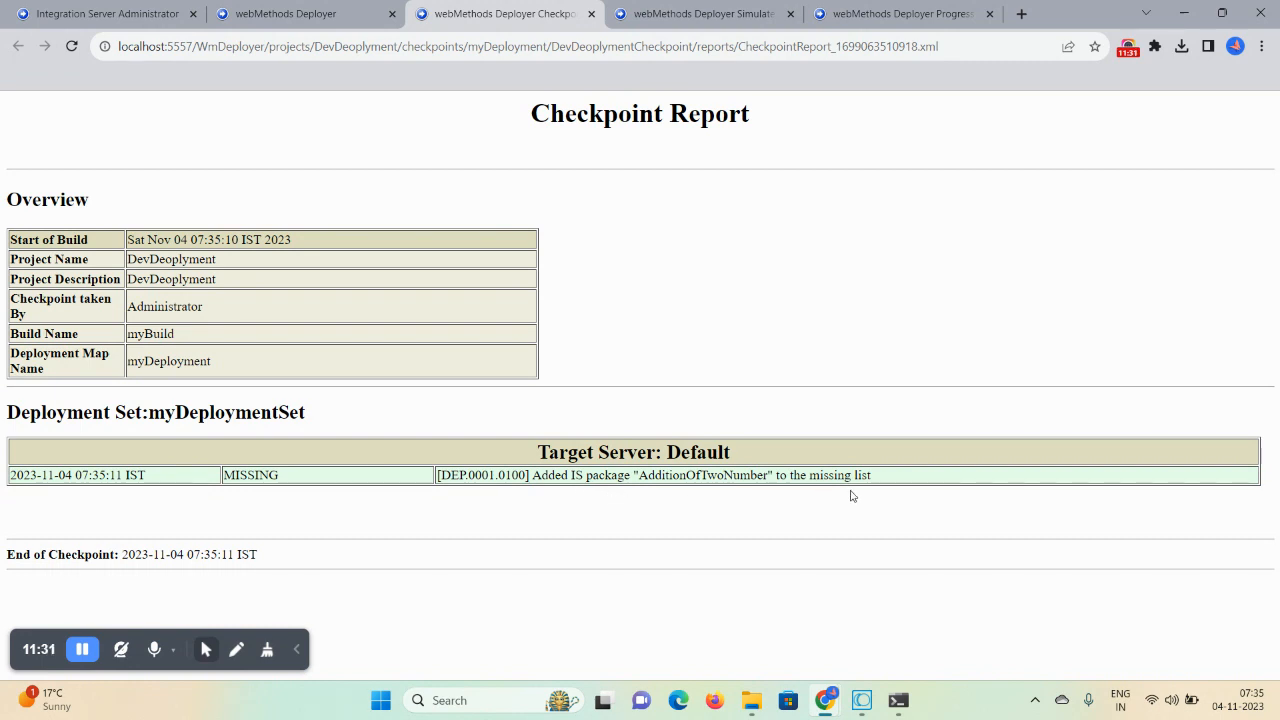
pyautogui.click(283, 14)
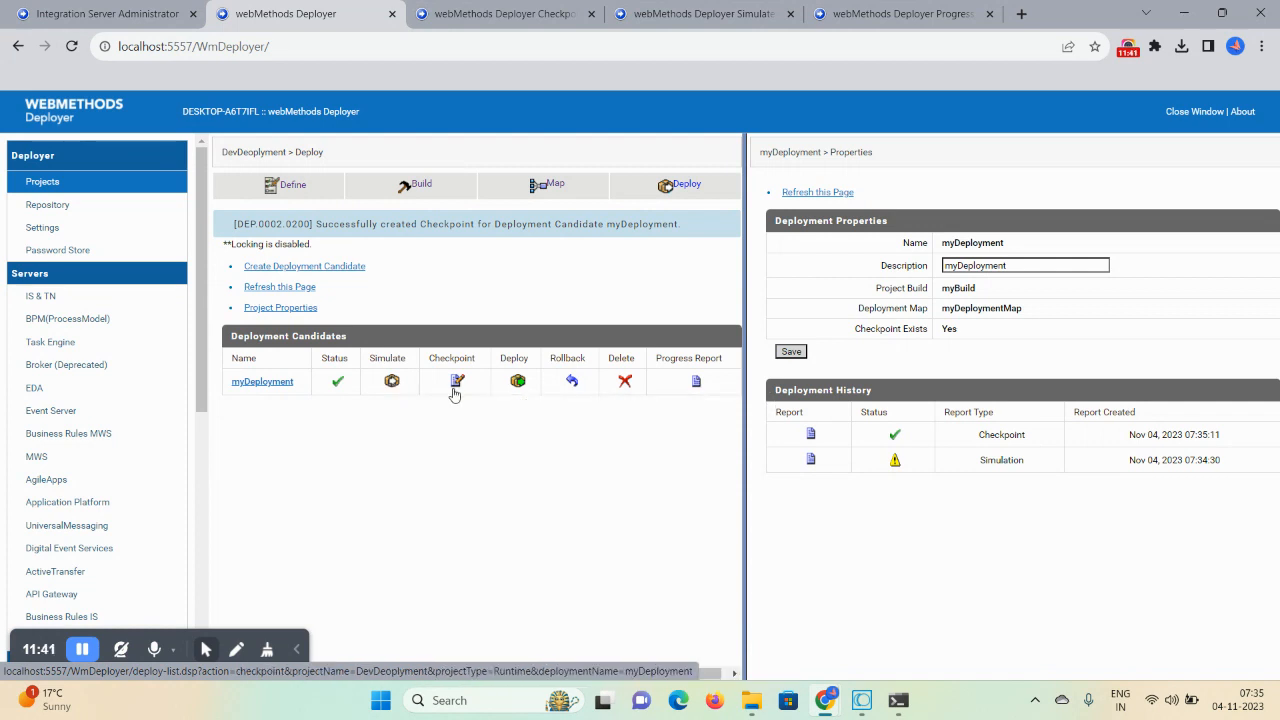
# - Deploy the myDeployment candidate to the target server and review the deployment report
pyautogui.click(518, 383)
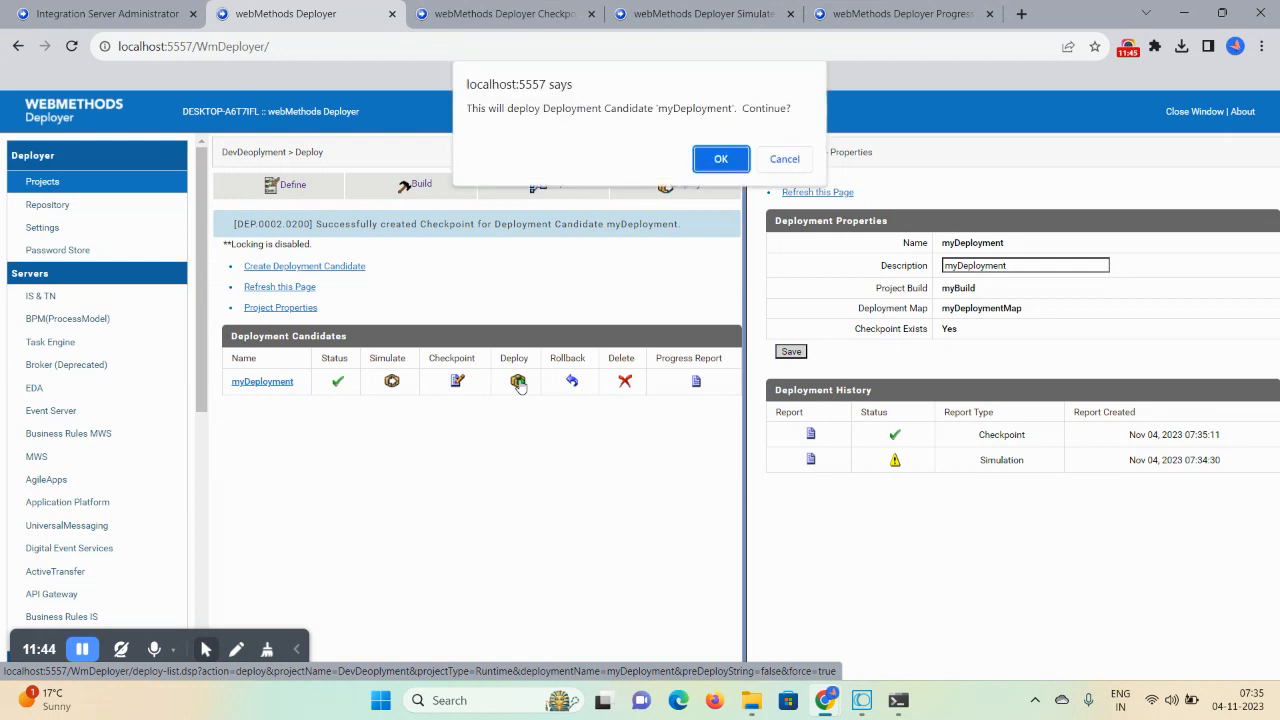
pyautogui.click(720, 160)
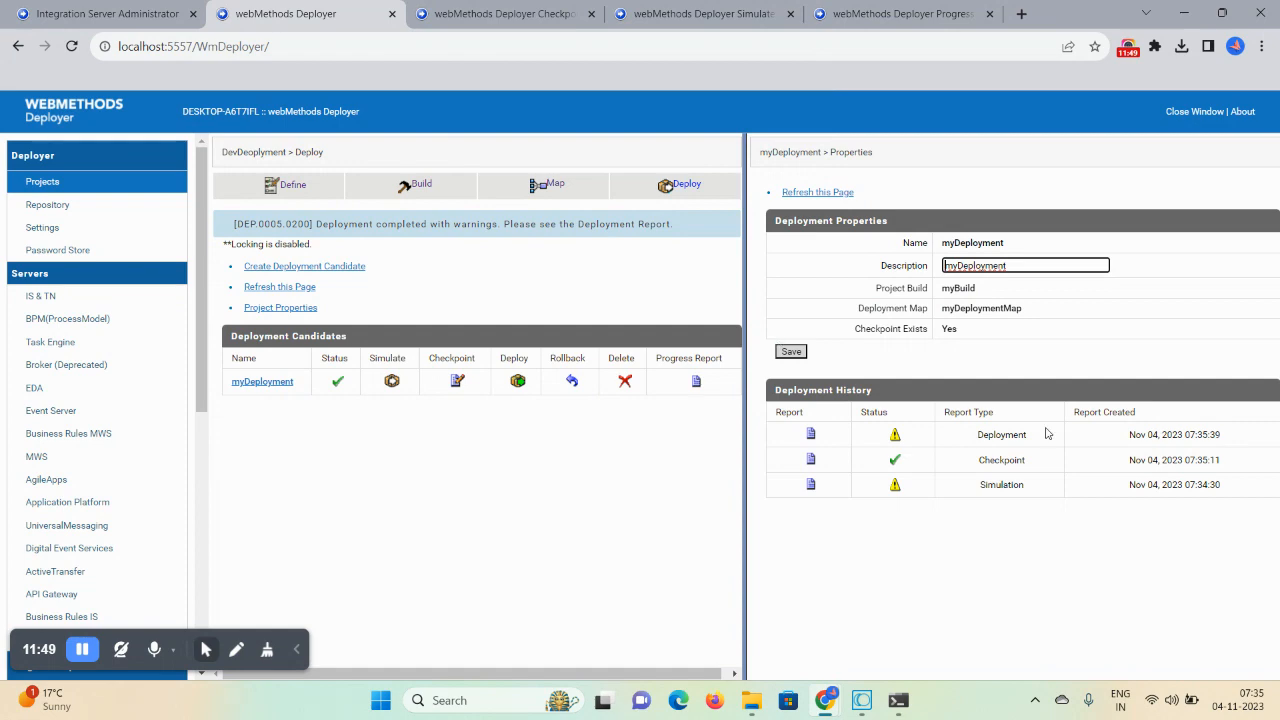
pyautogui.click(811, 435)
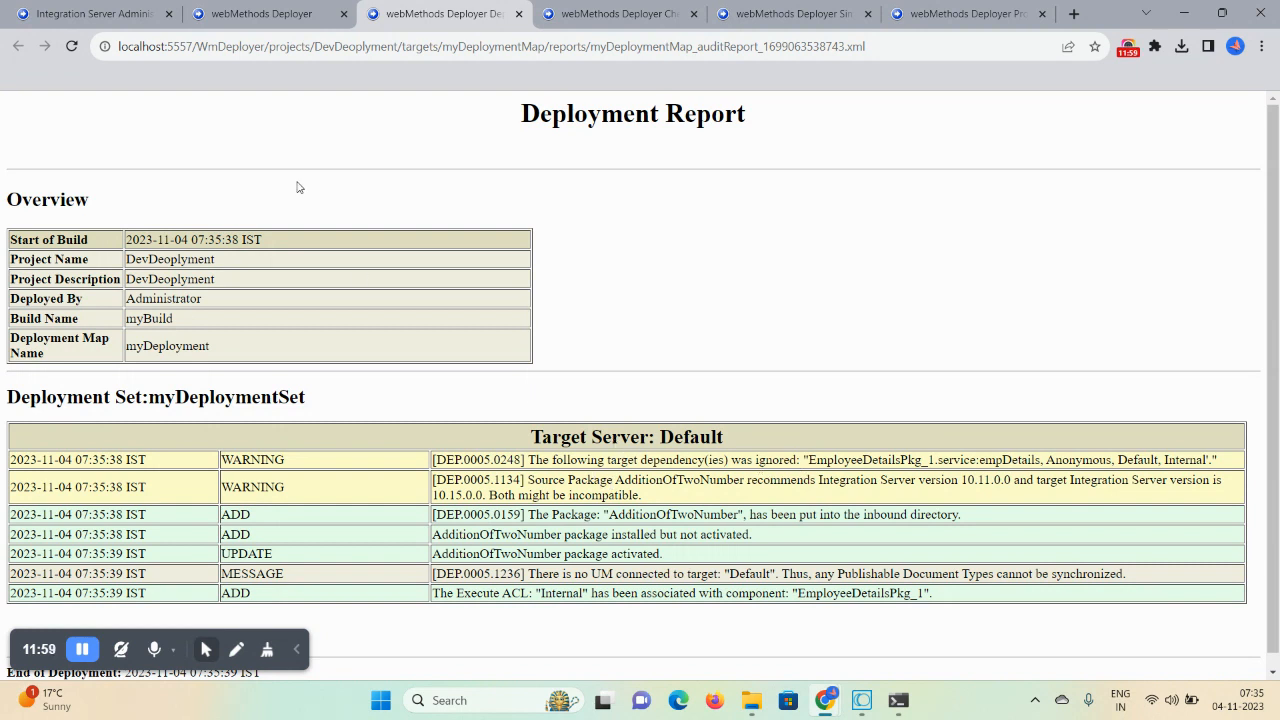
pyautogui.click(265, 11)
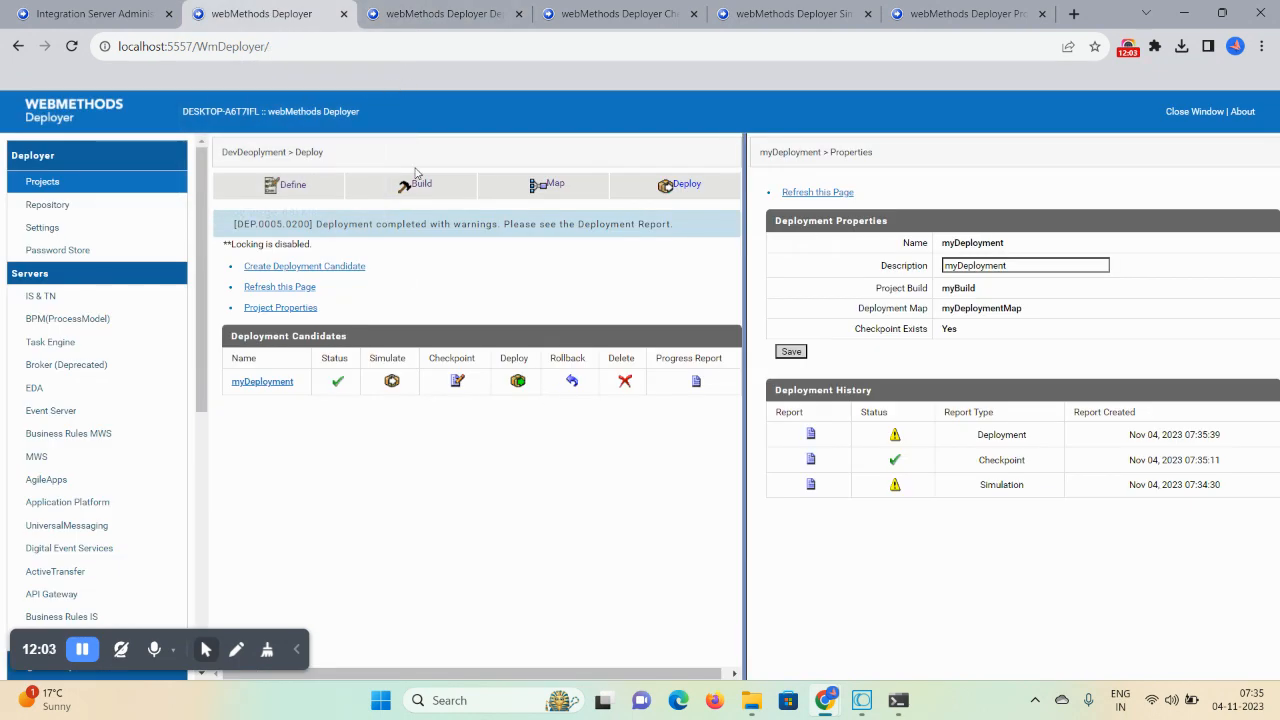
# - Reopen the DevDeoplyment project's deployment candidates and cancel a repeat deployment of myDeployment
pyautogui.click(72, 47)
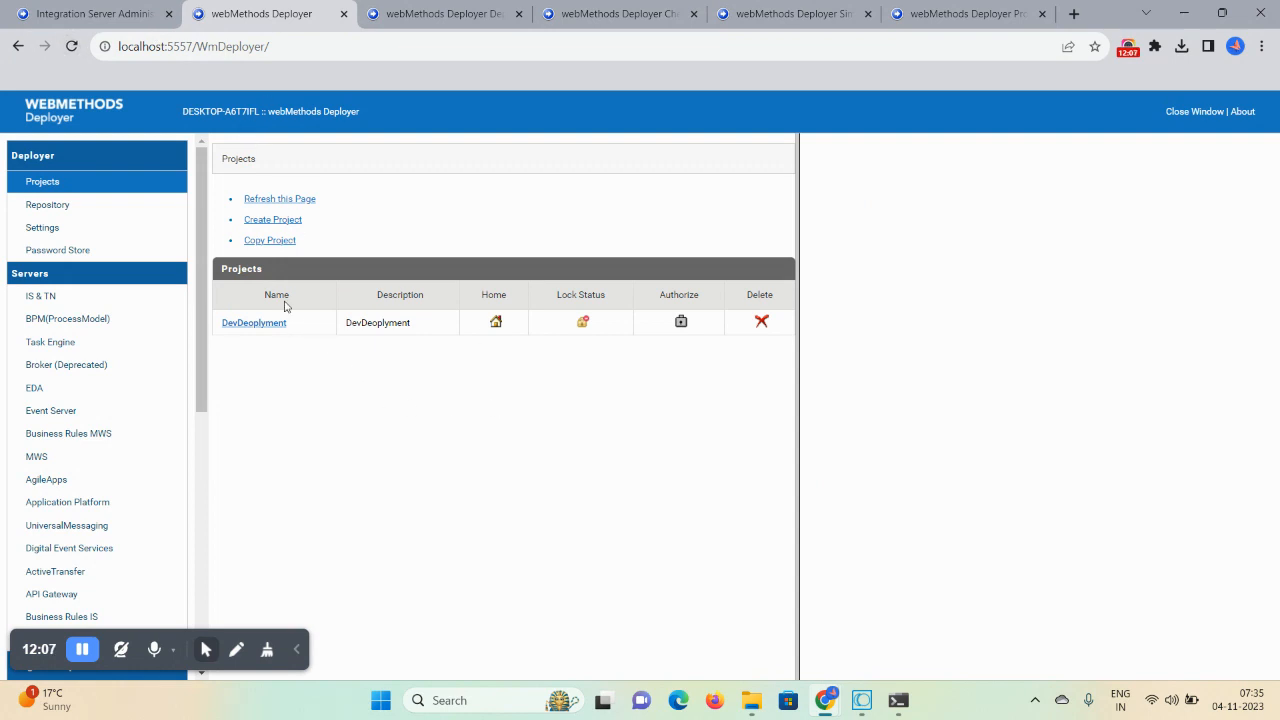
pyautogui.click(243, 328)
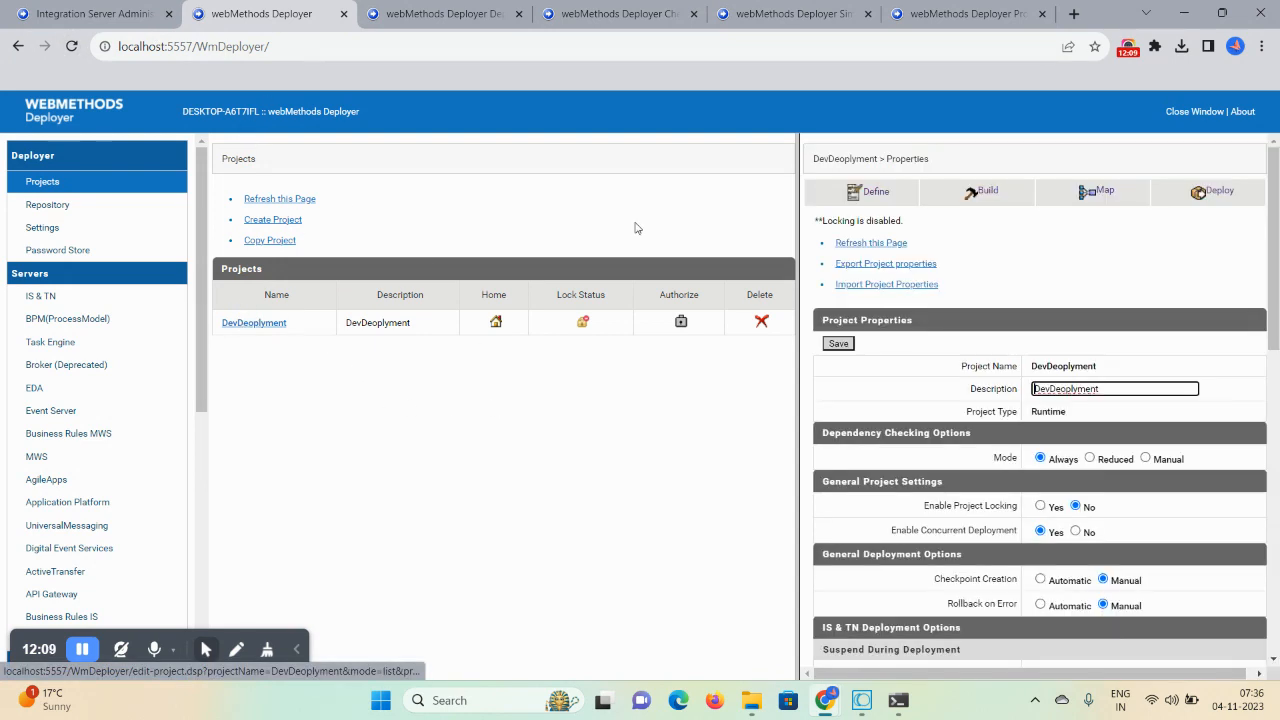
pyautogui.click(1218, 192)
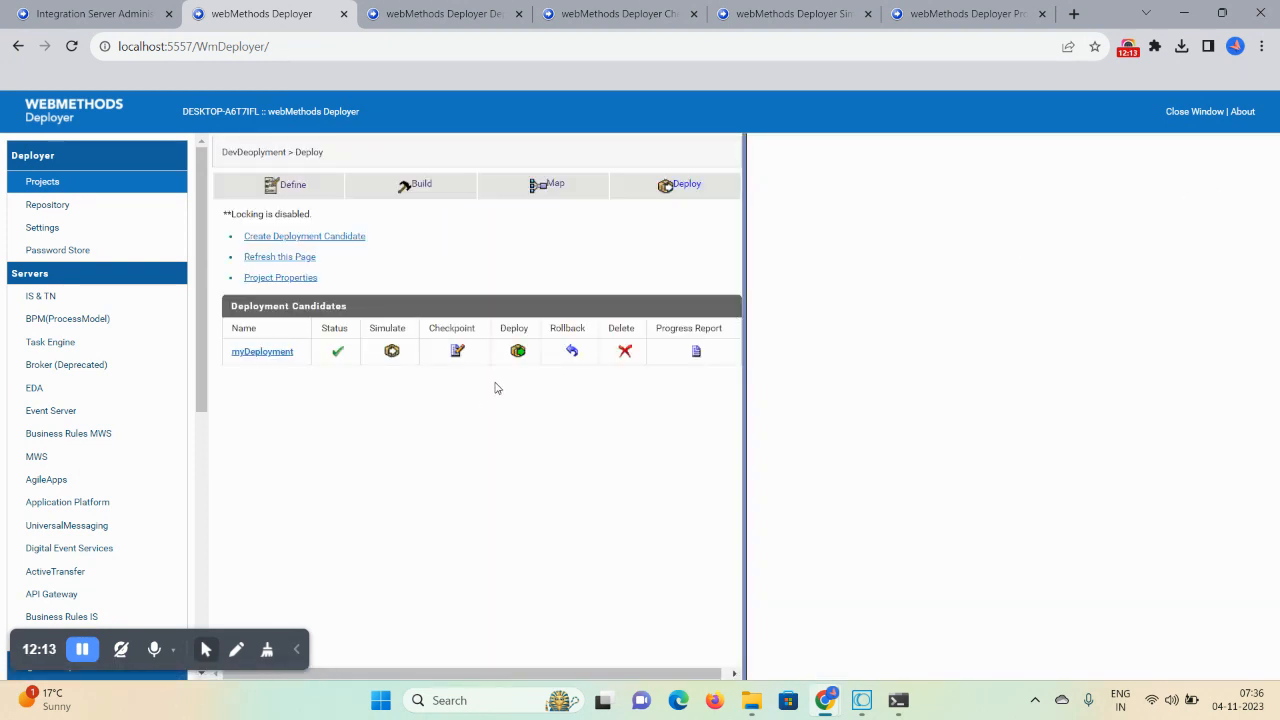
pyautogui.click(518, 352)
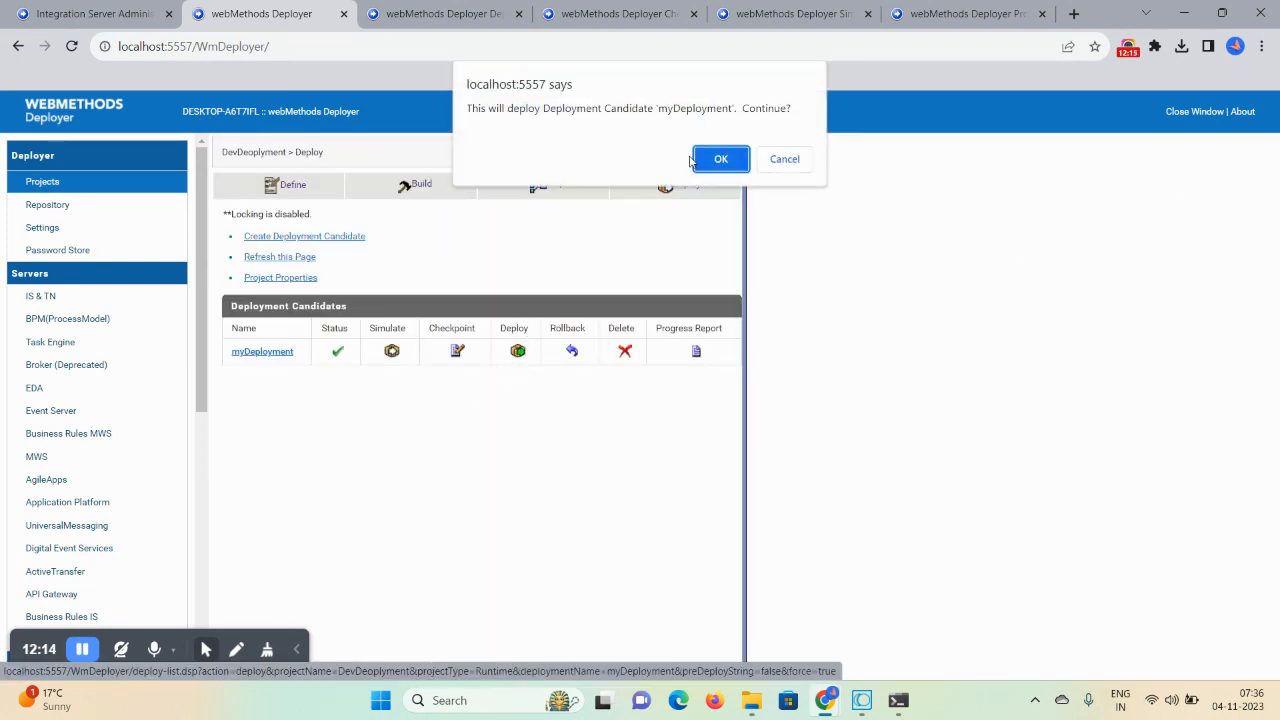
pyautogui.click(785, 160)
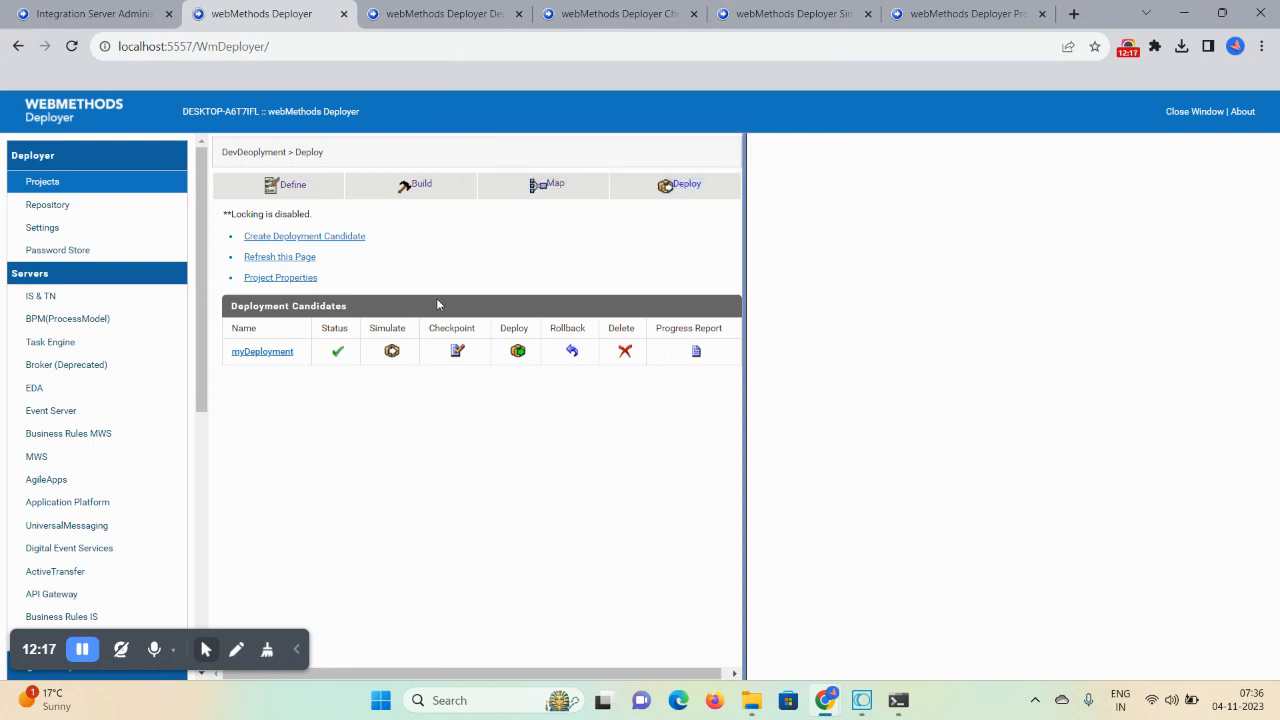
# - Load the target Integration Server's administration page at localhost:5555 in place of the deployment report
pyautogui.click(432, 13)
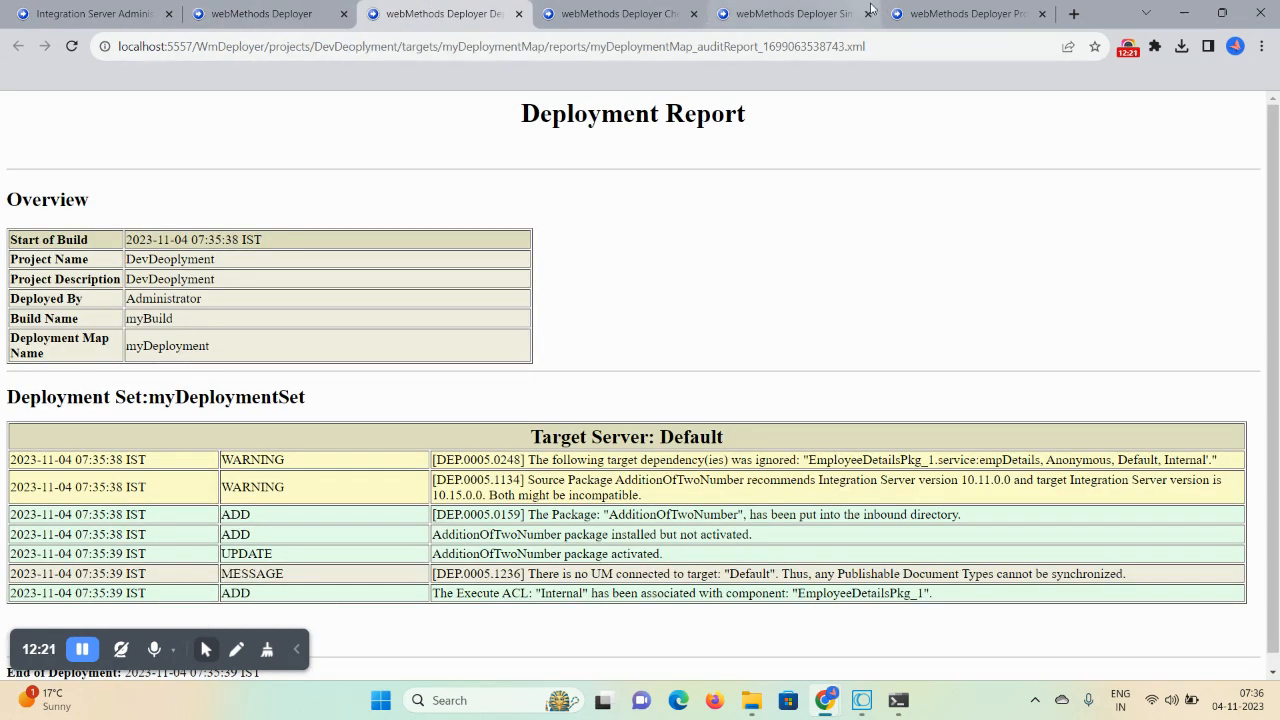
pyautogui.click(436, 50)
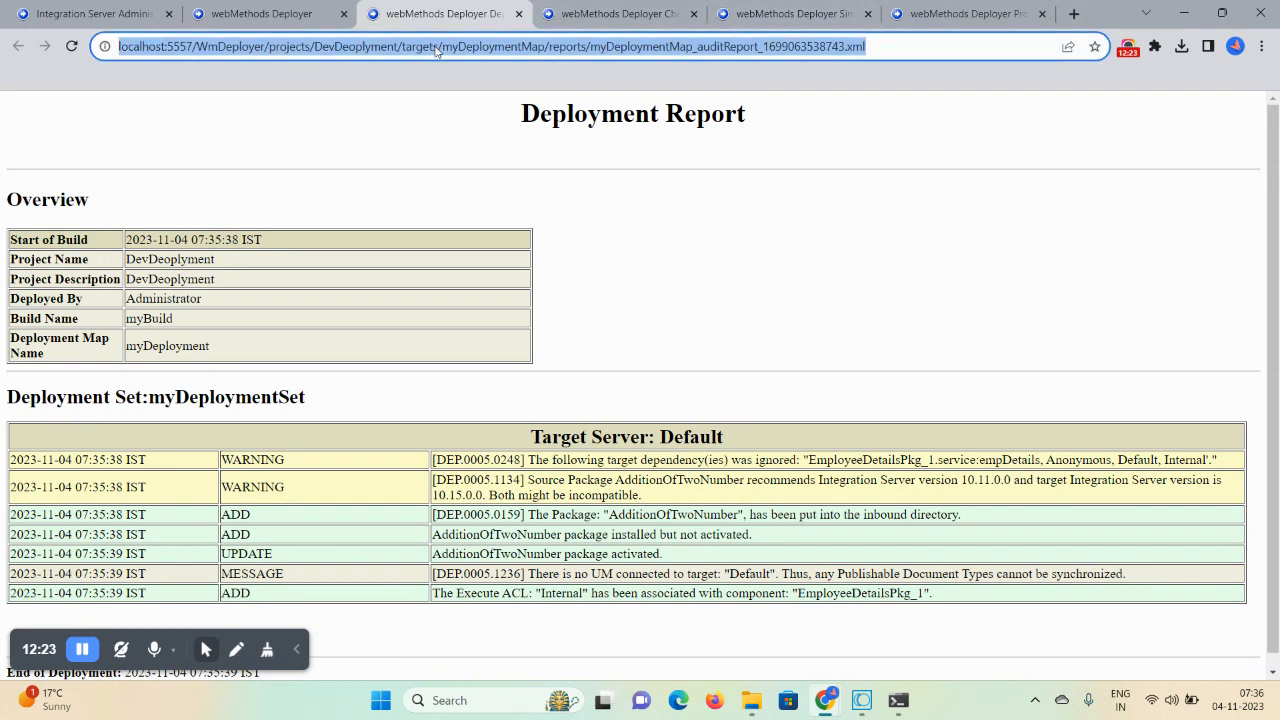
pyautogui.press('BackSpace')
pyautogui.write('localhost:')
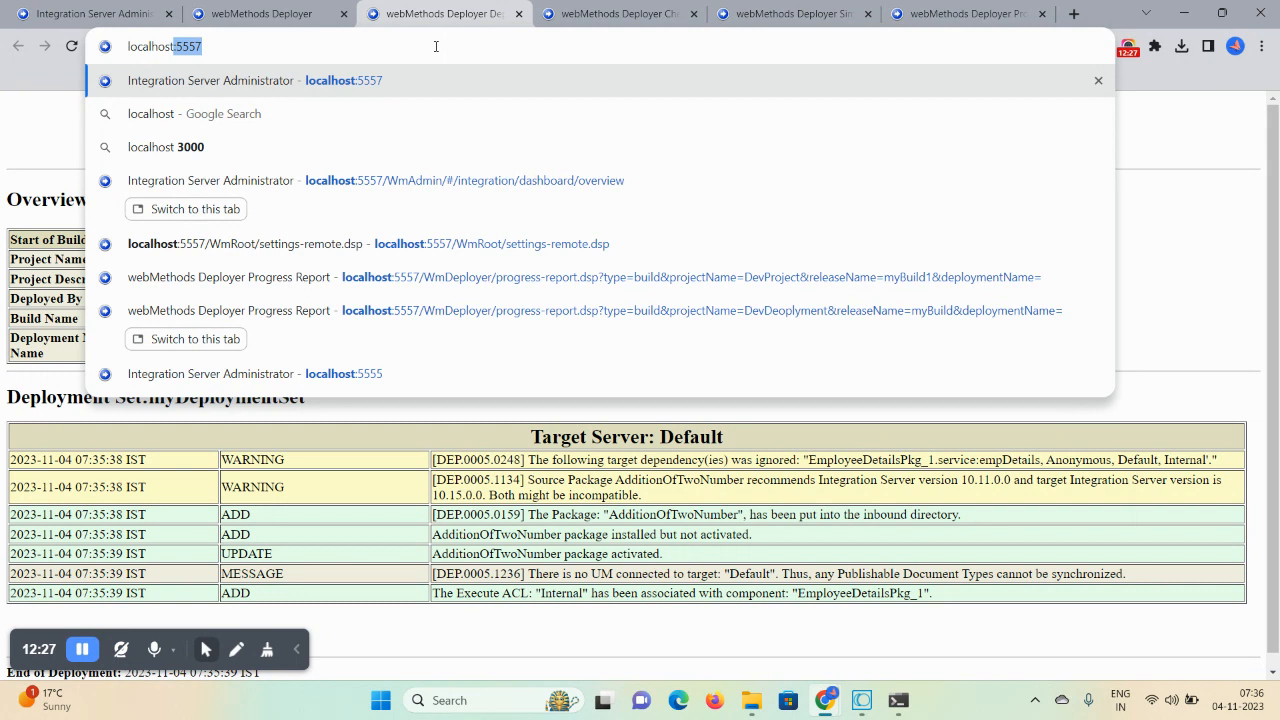
pyautogui.write('5555')
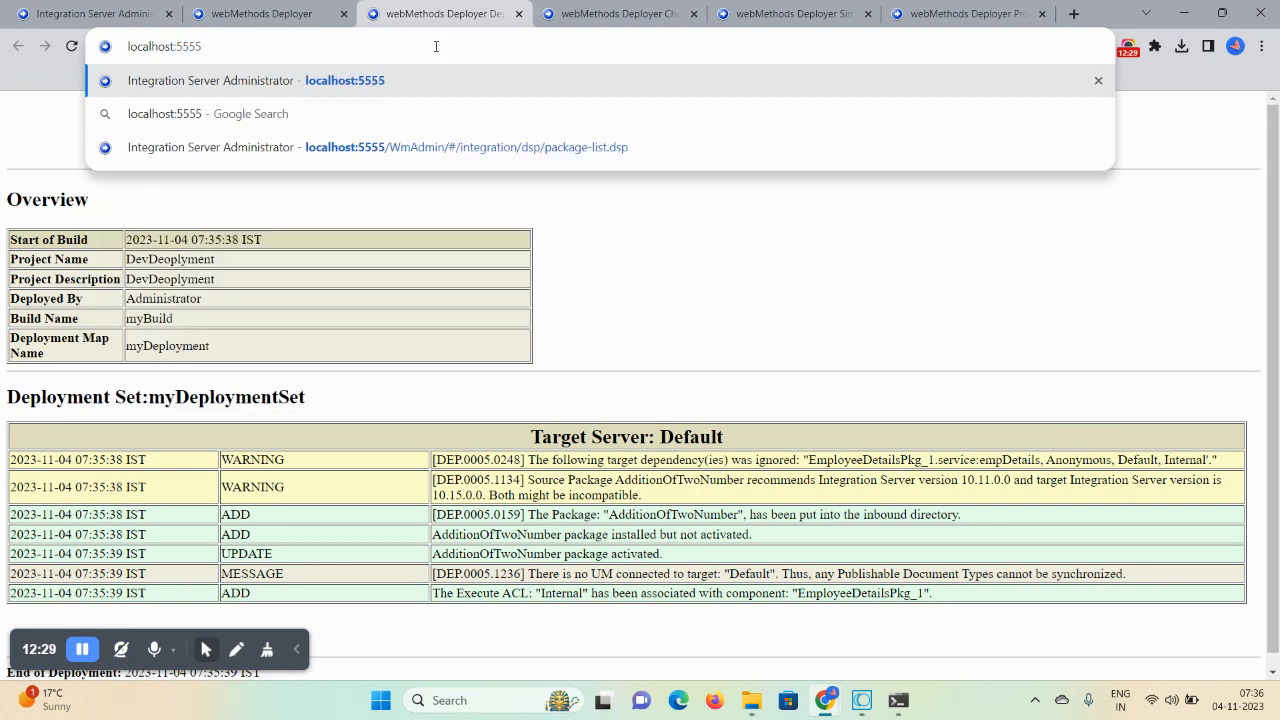
pyautogui.press('Return')
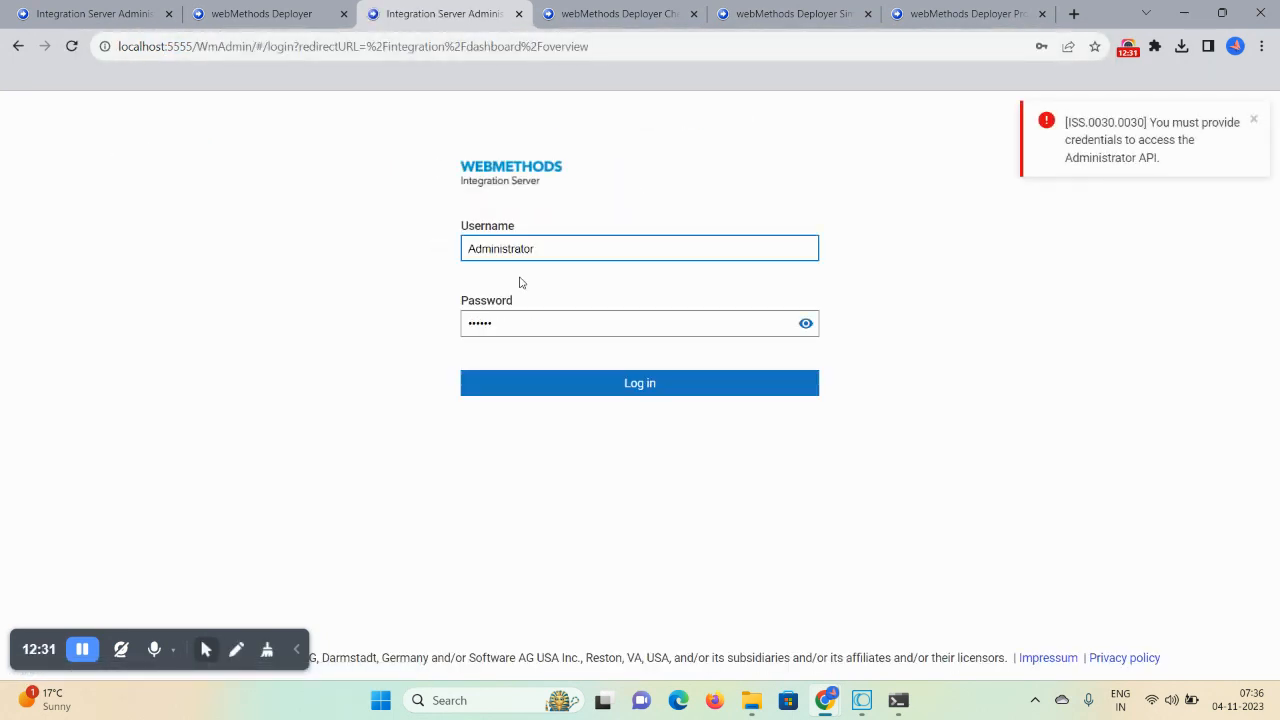
# - Log in with the prefilled Administrator credentials and check the package management list for the deployed AdditionOfTwoNumber package
pyautogui.click(534, 380)
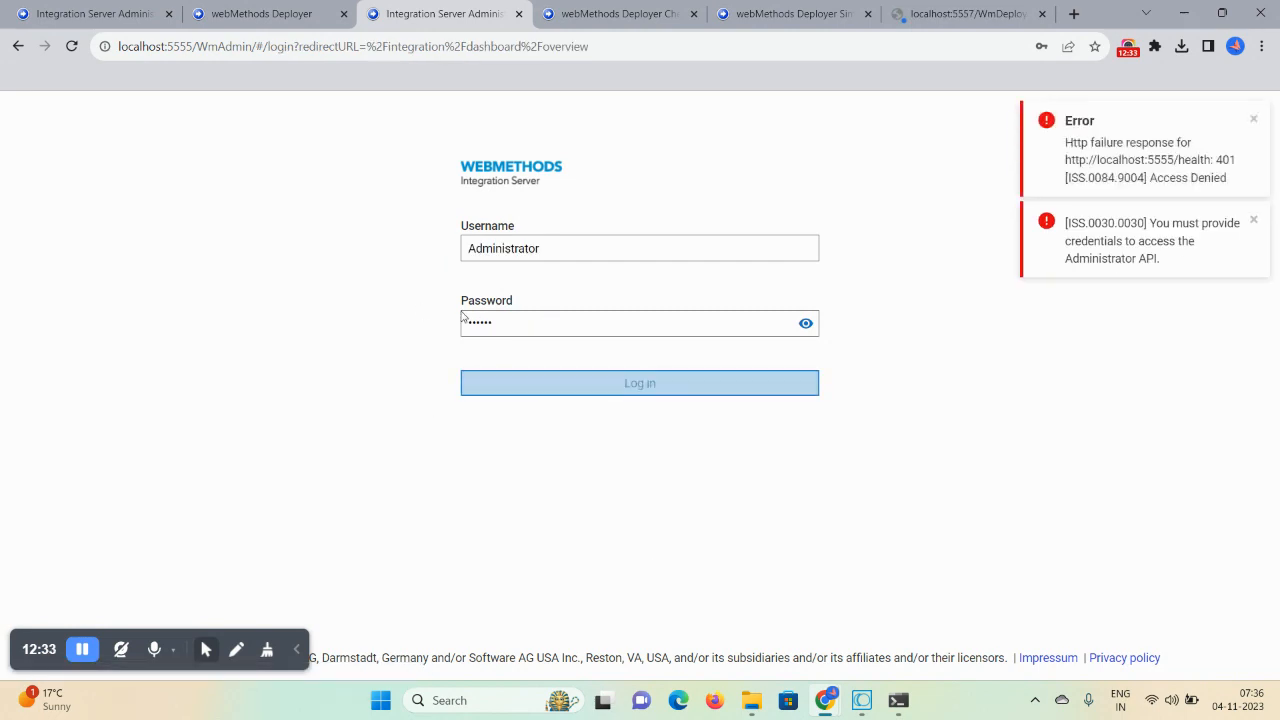
pyautogui.click(560, 390)
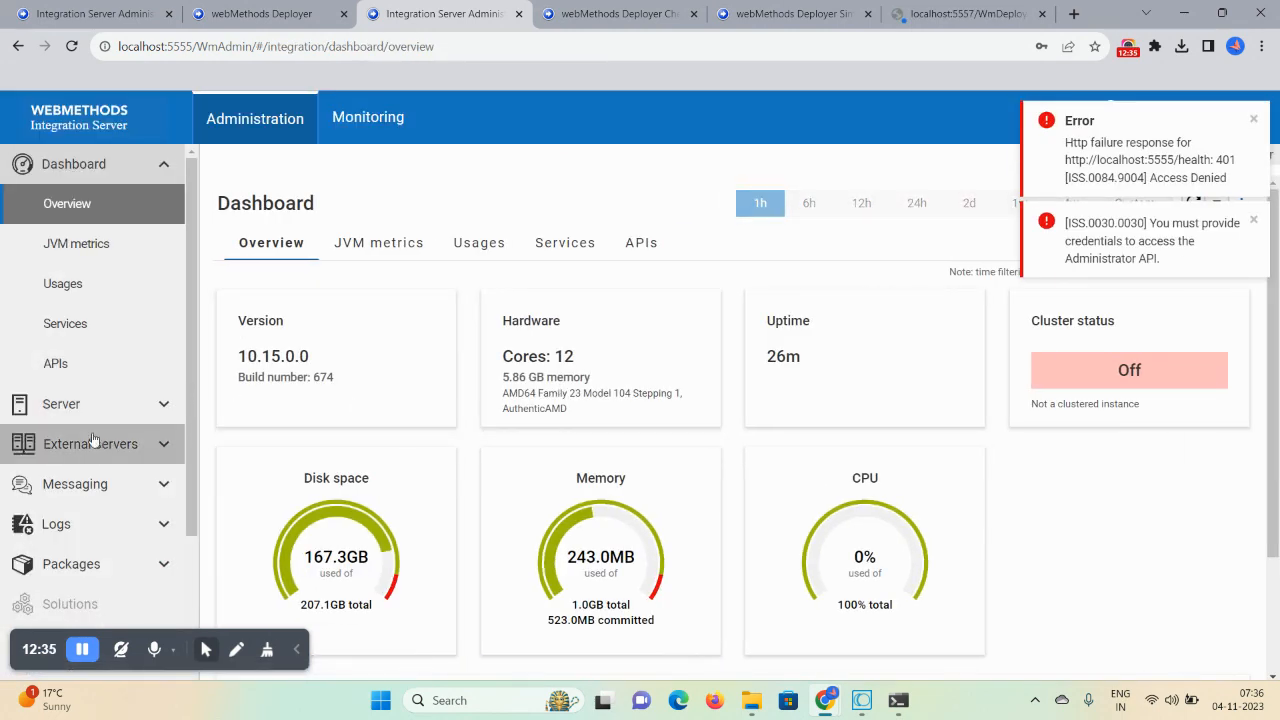
pyautogui.click(117, 563)
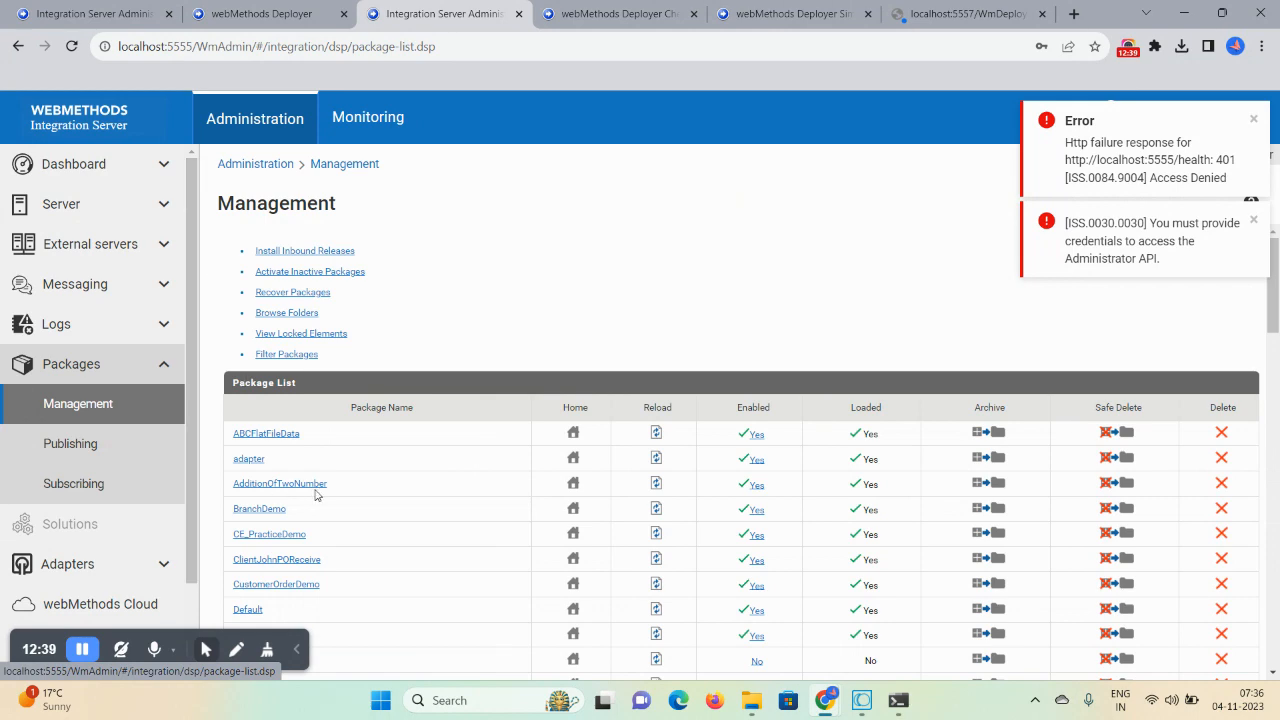
pyautogui.click(71, 46)
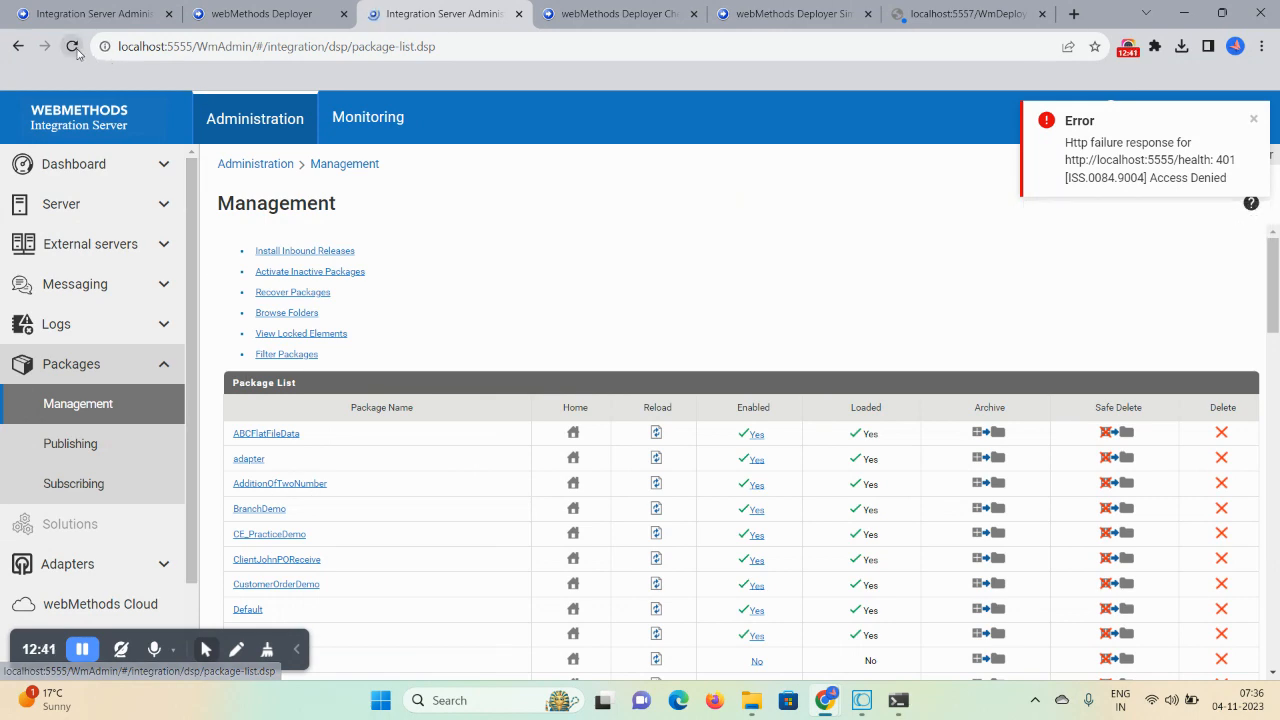
# - Return to Deployer and view the IS & TN remote servers, signing in as Administrator with the account password
pyautogui.click(293, 13)
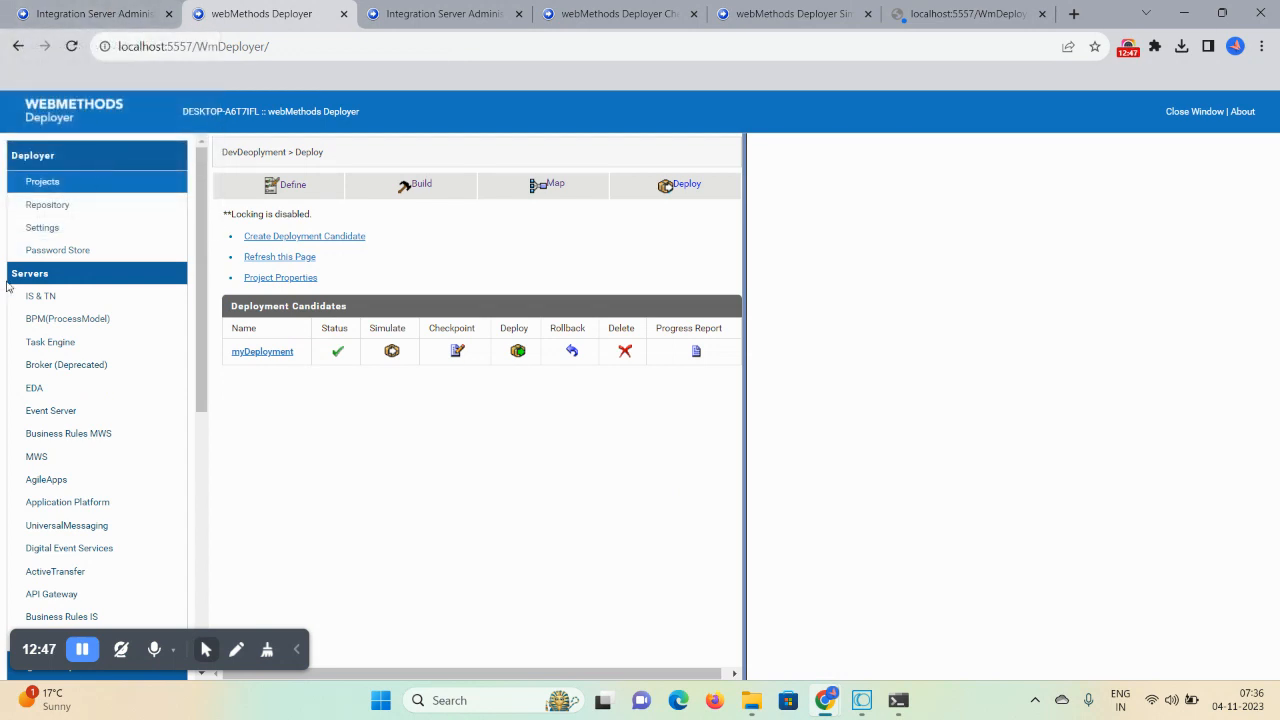
pyautogui.click(45, 303)
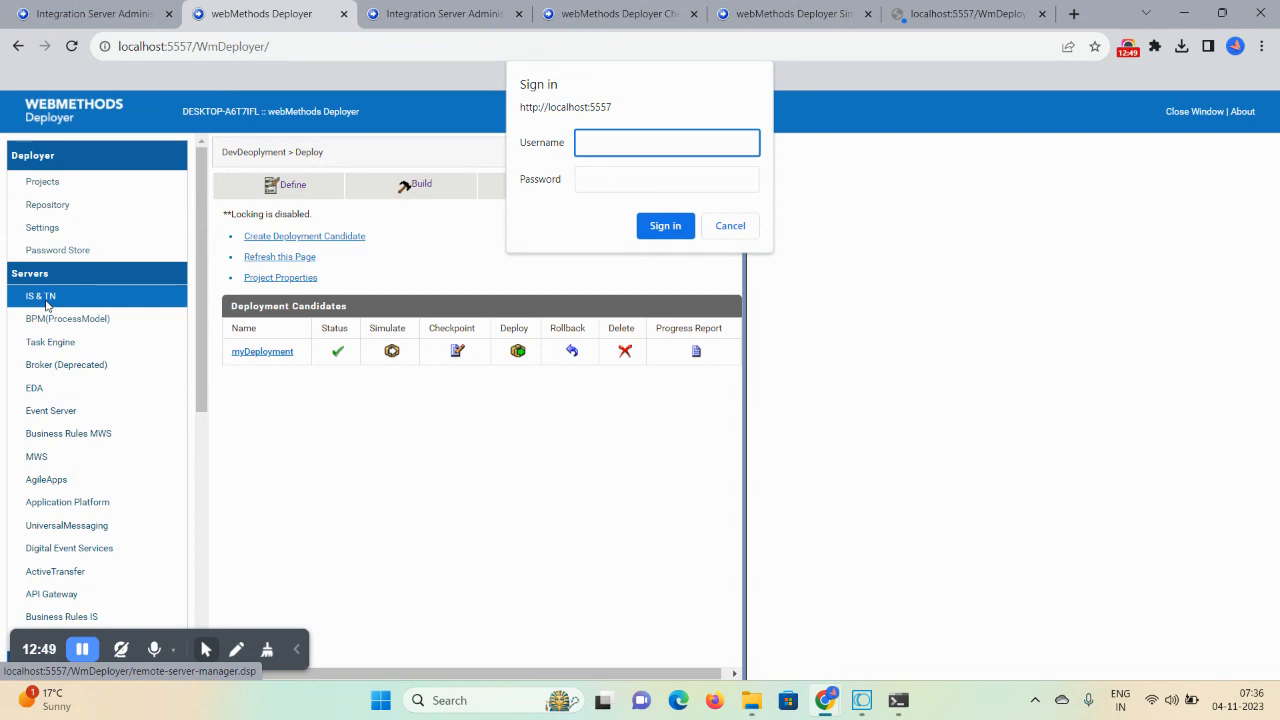
pyautogui.write('Adm')
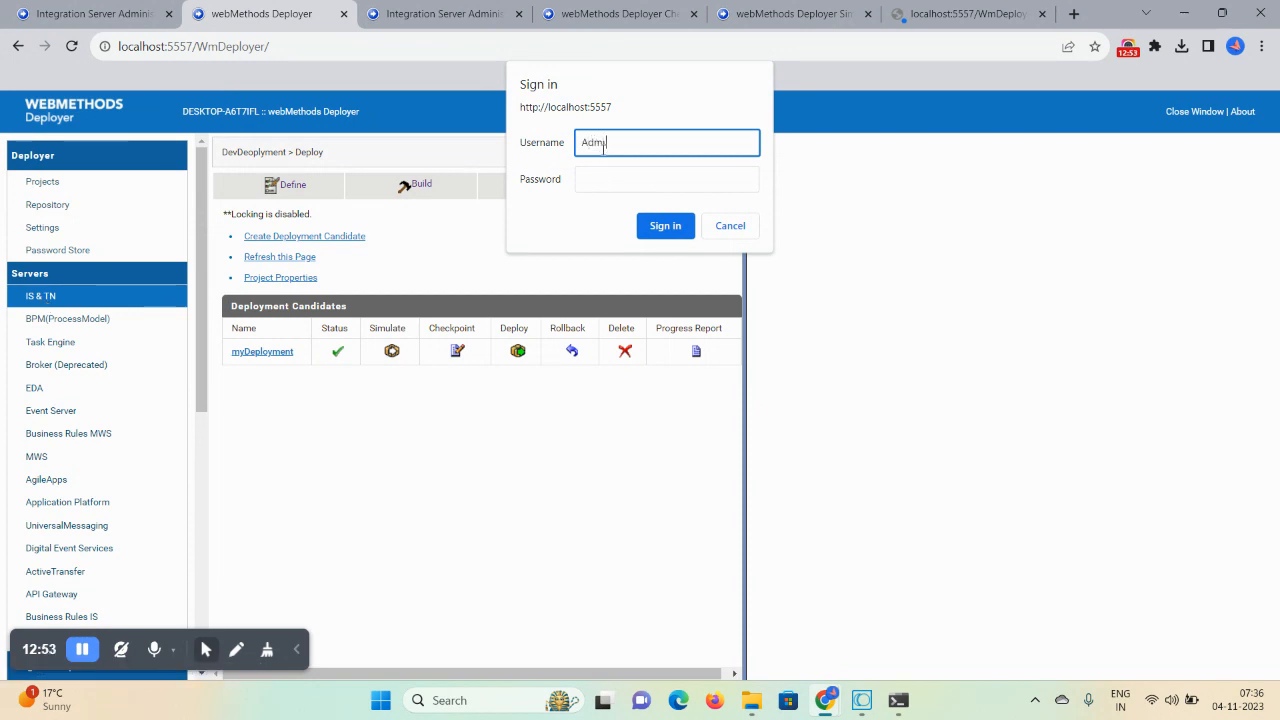
pyautogui.write('inistrator')
pyautogui.click(596, 182)
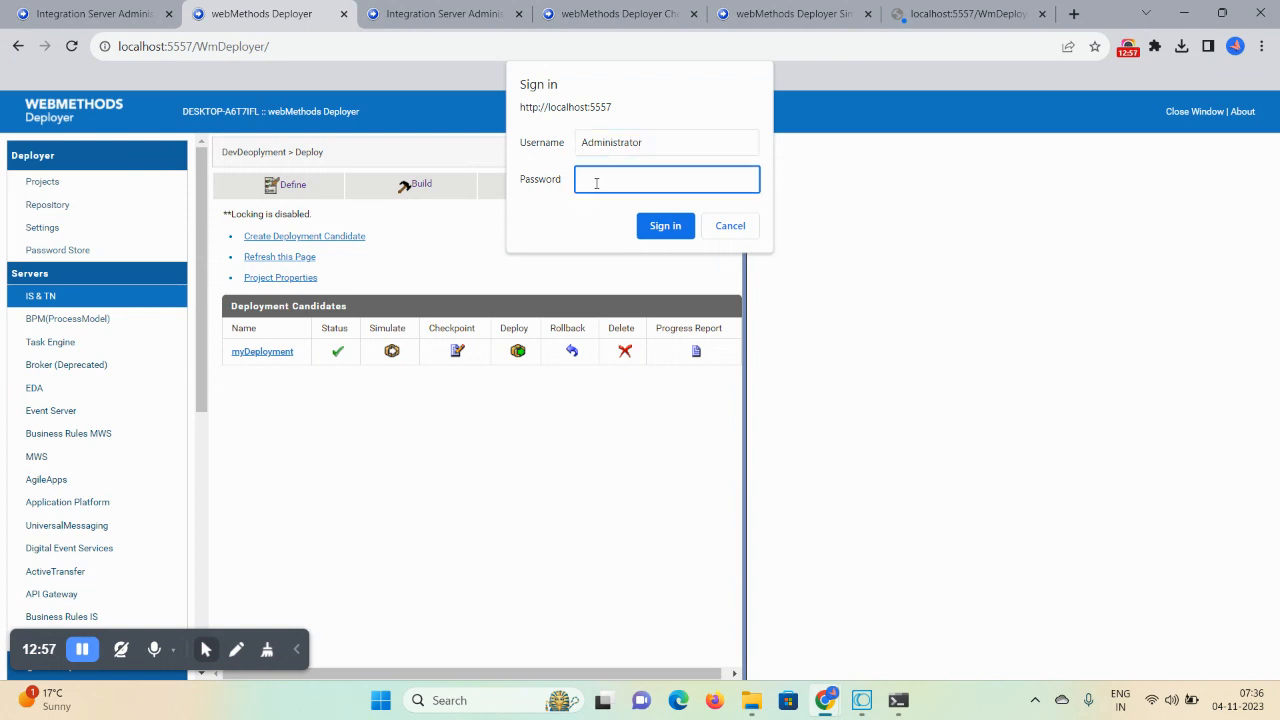
pyautogui.click(663, 228)
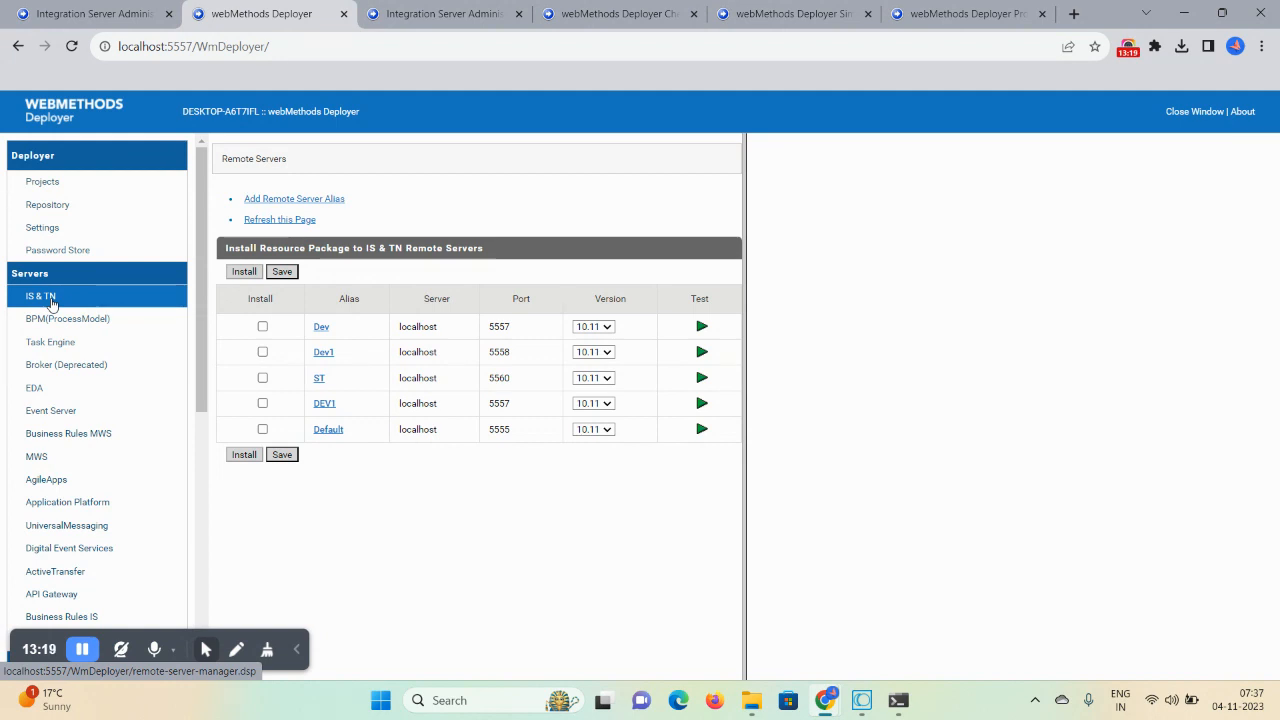
# - Reopen the DevDeoplyment project's definition and review the unresolved and resolved dependencies of myDeploymentSet
pyautogui.click(57, 186)
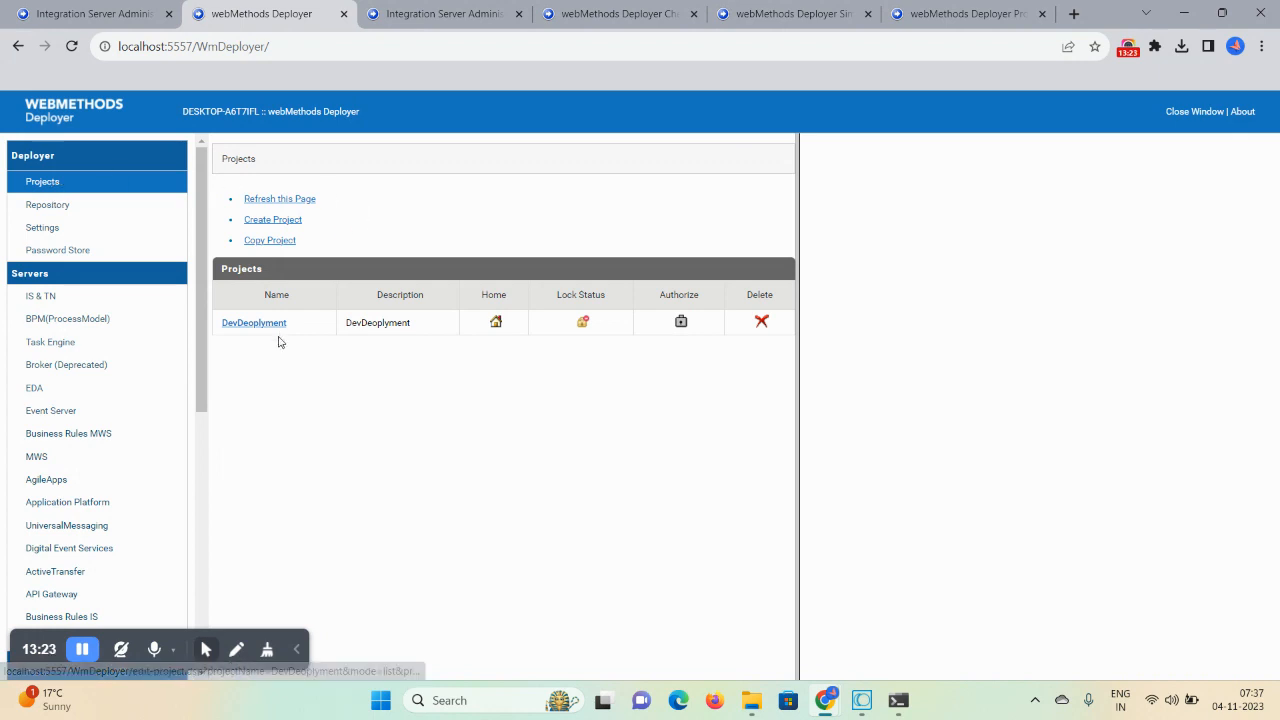
pyautogui.click(255, 323)
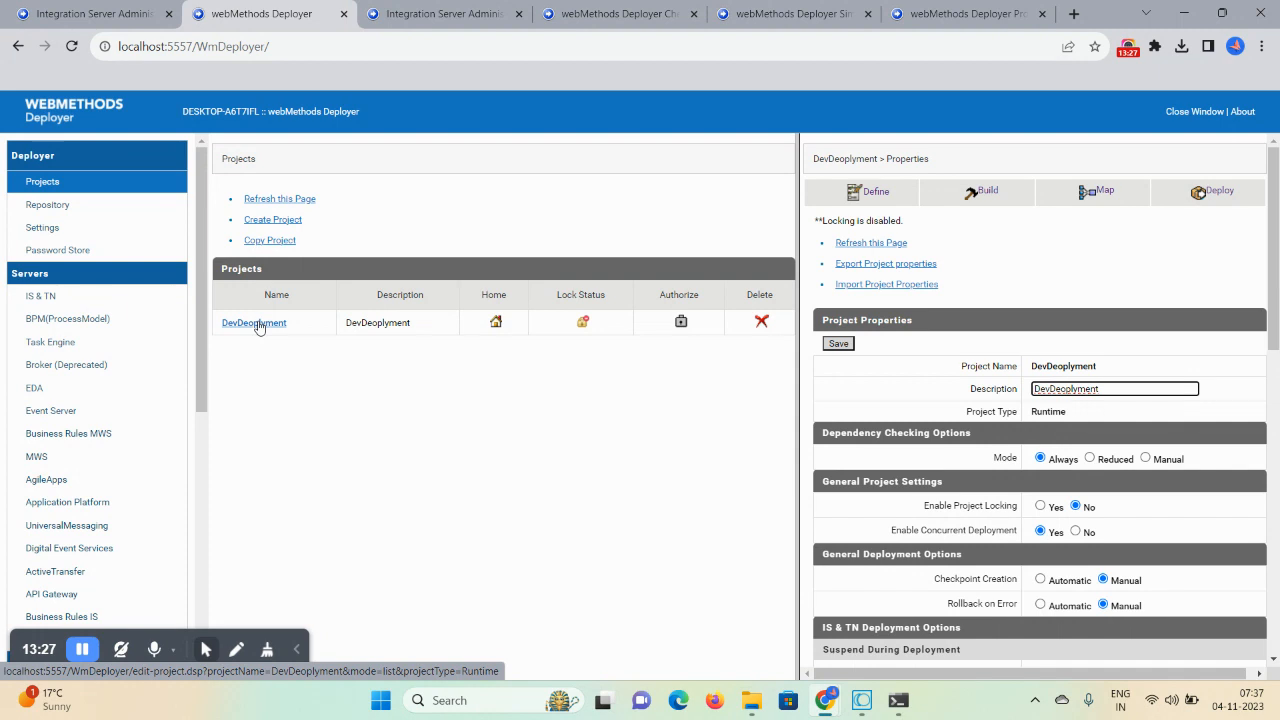
pyautogui.click(866, 191)
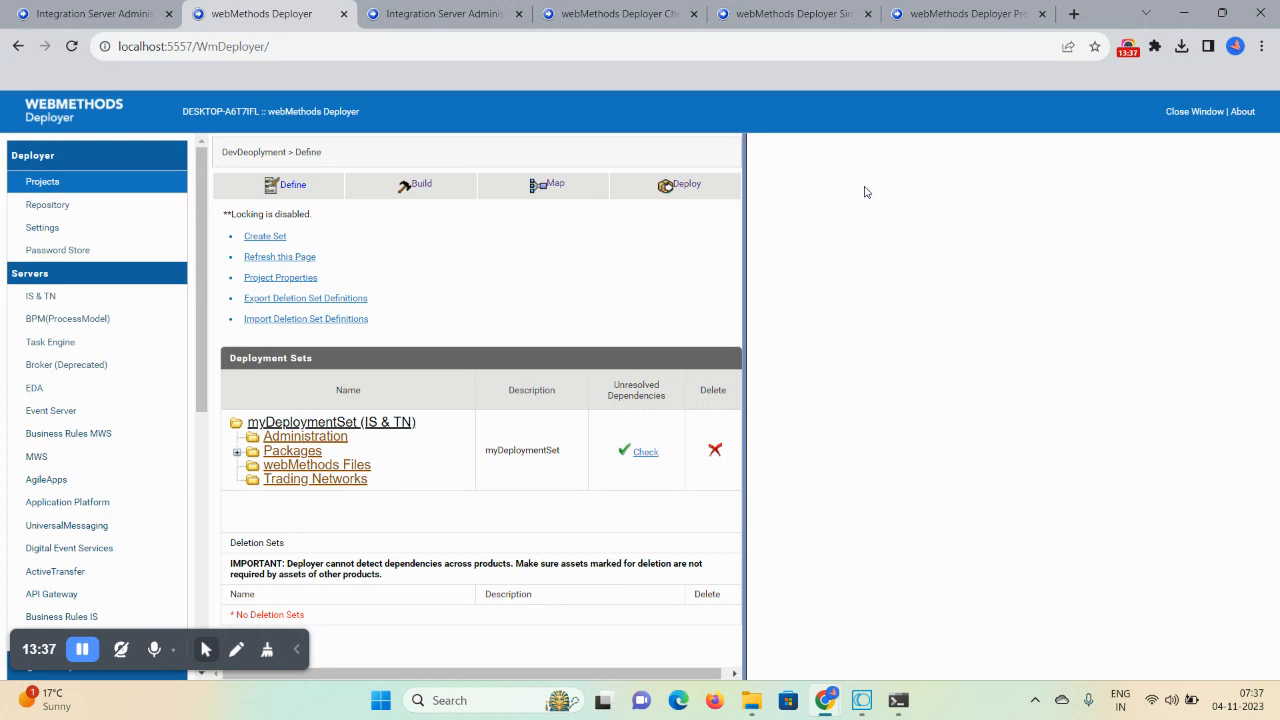
pyautogui.click(639, 453)
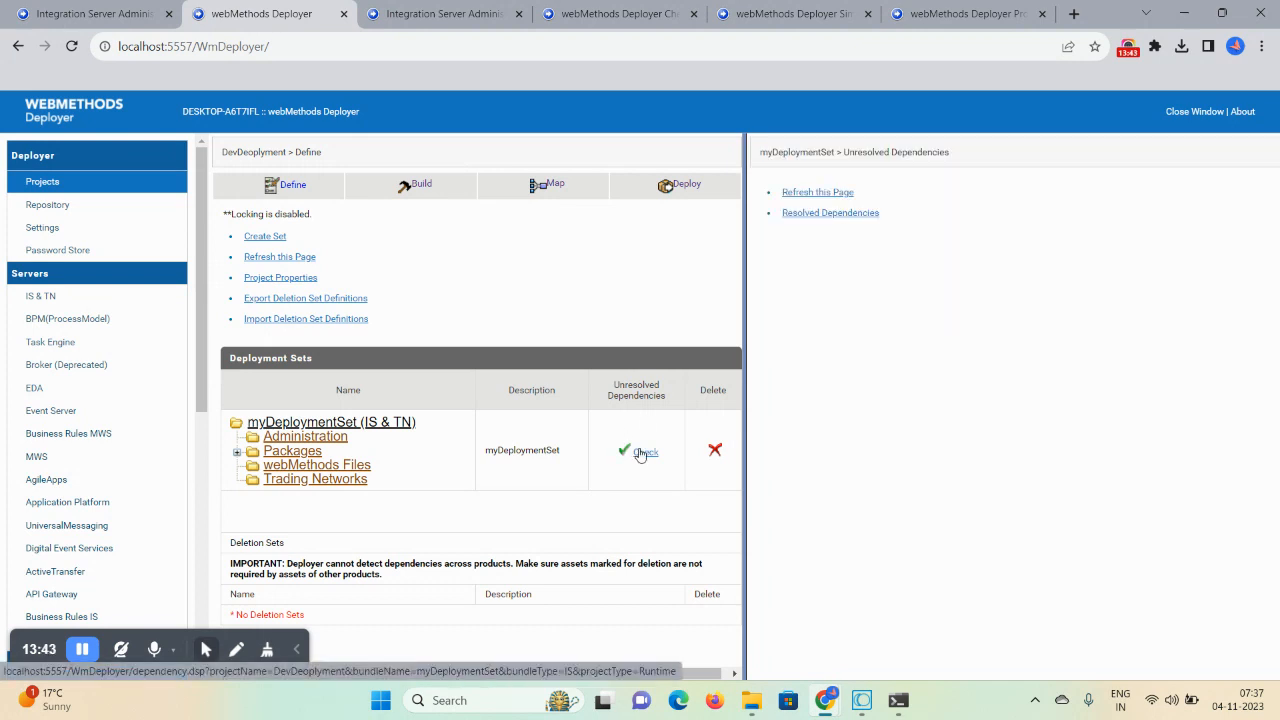
pyautogui.click(846, 213)
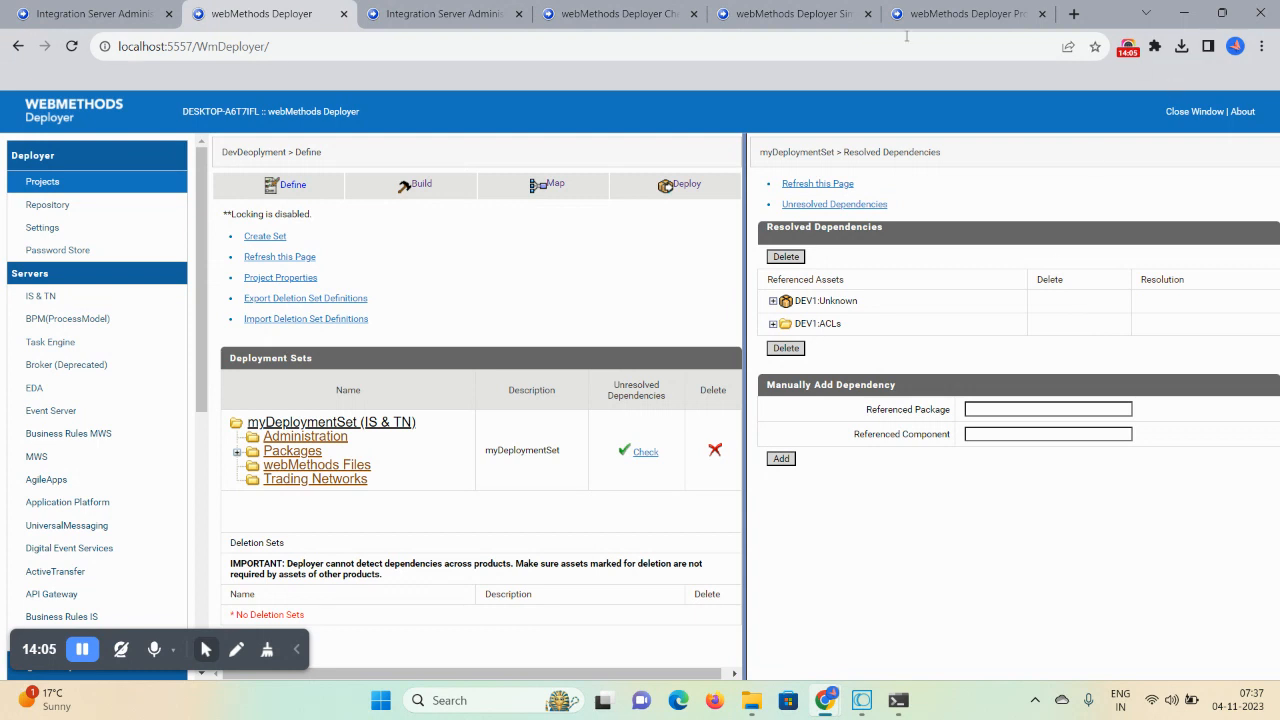
# - Review the DevDeoplyment project's builds, deployment maps and deployment candidates in turn
pyautogui.click(434, 184)
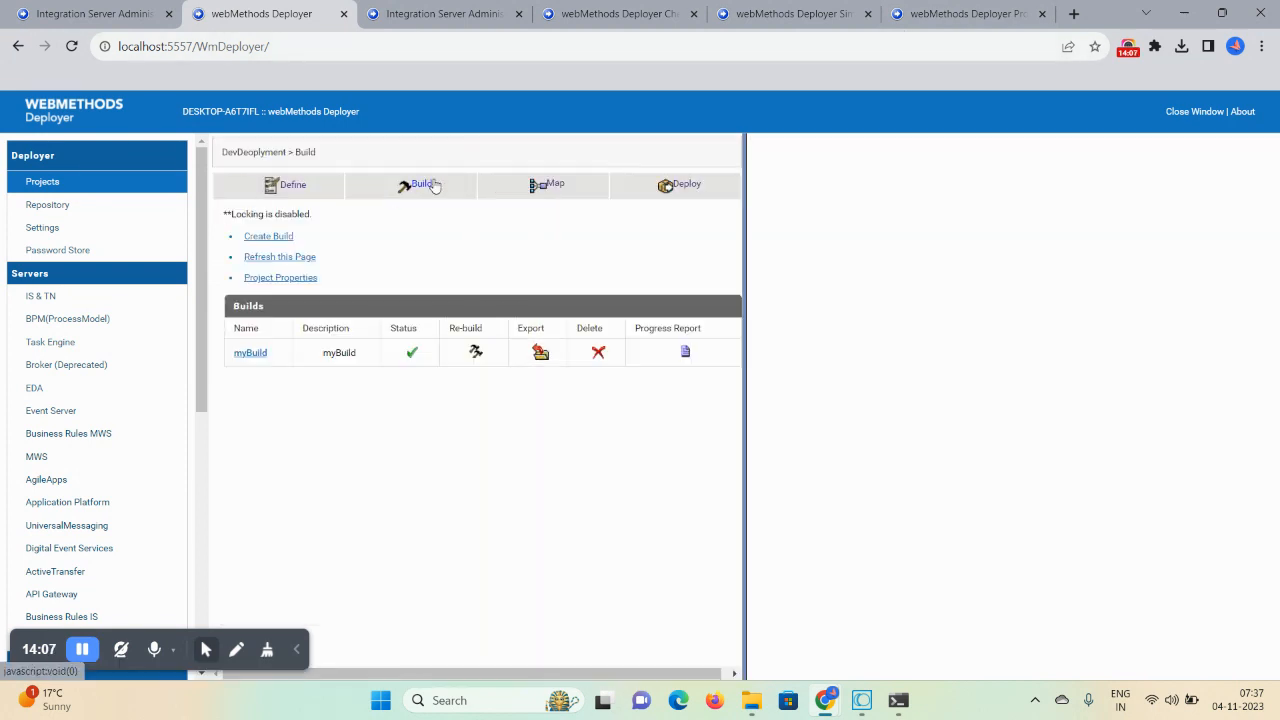
pyautogui.click(556, 187)
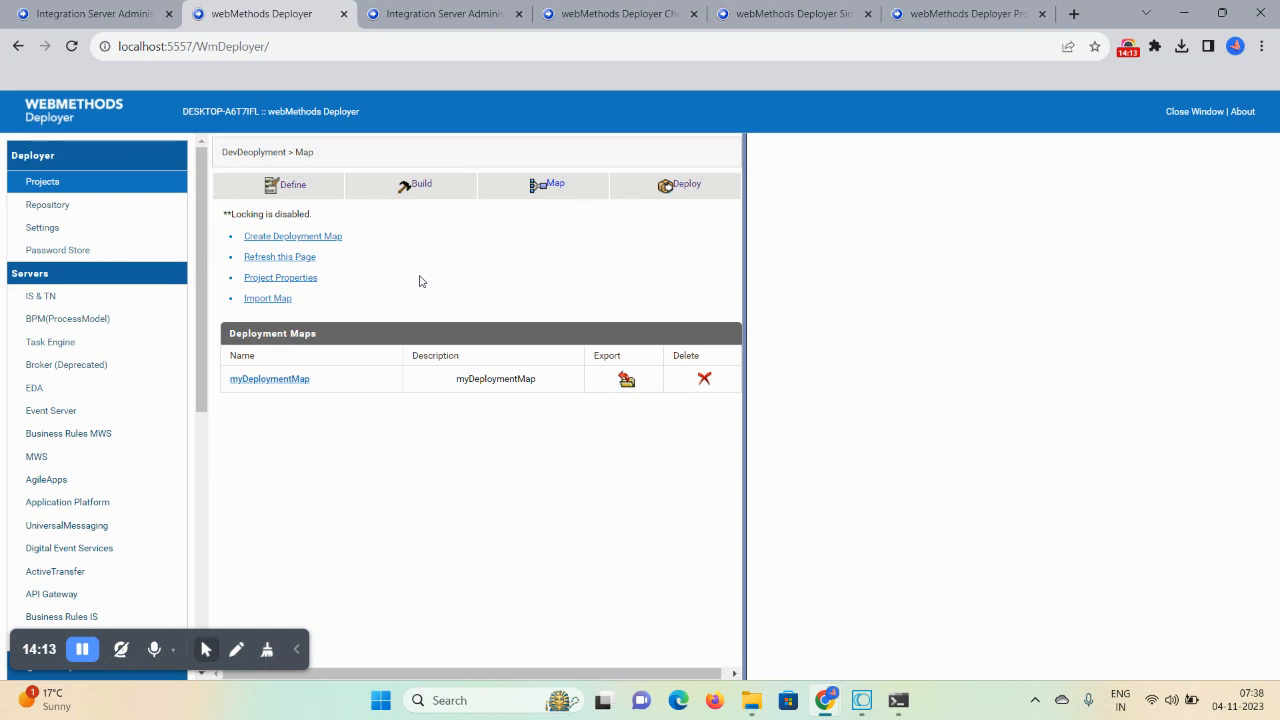
pyautogui.click(689, 186)
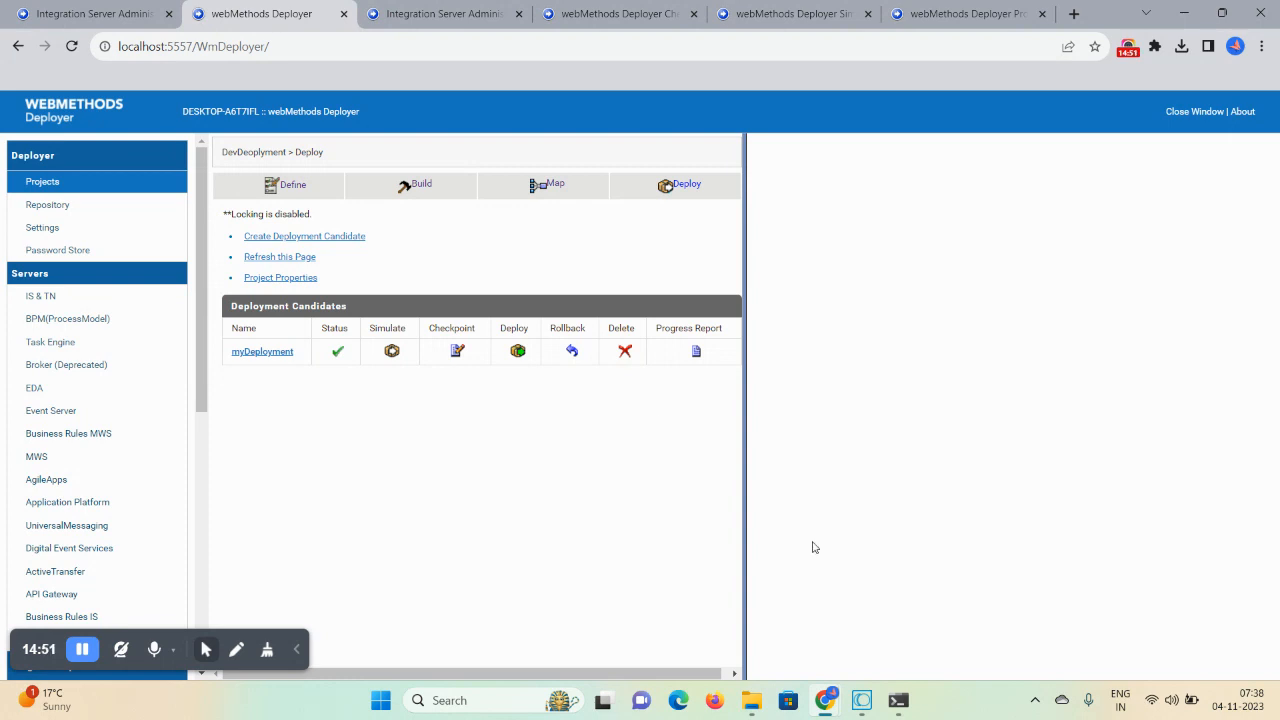
pyautogui.moveTo(902, 700)
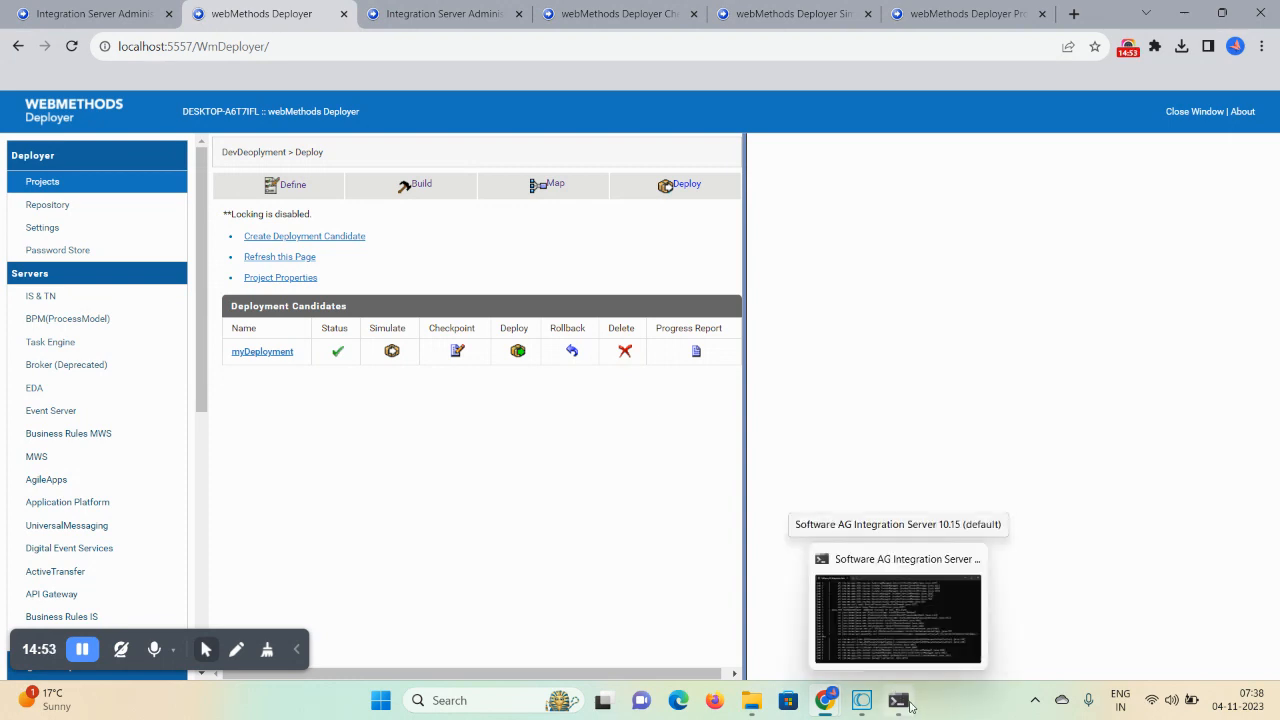
pyautogui.click(1277, 700)
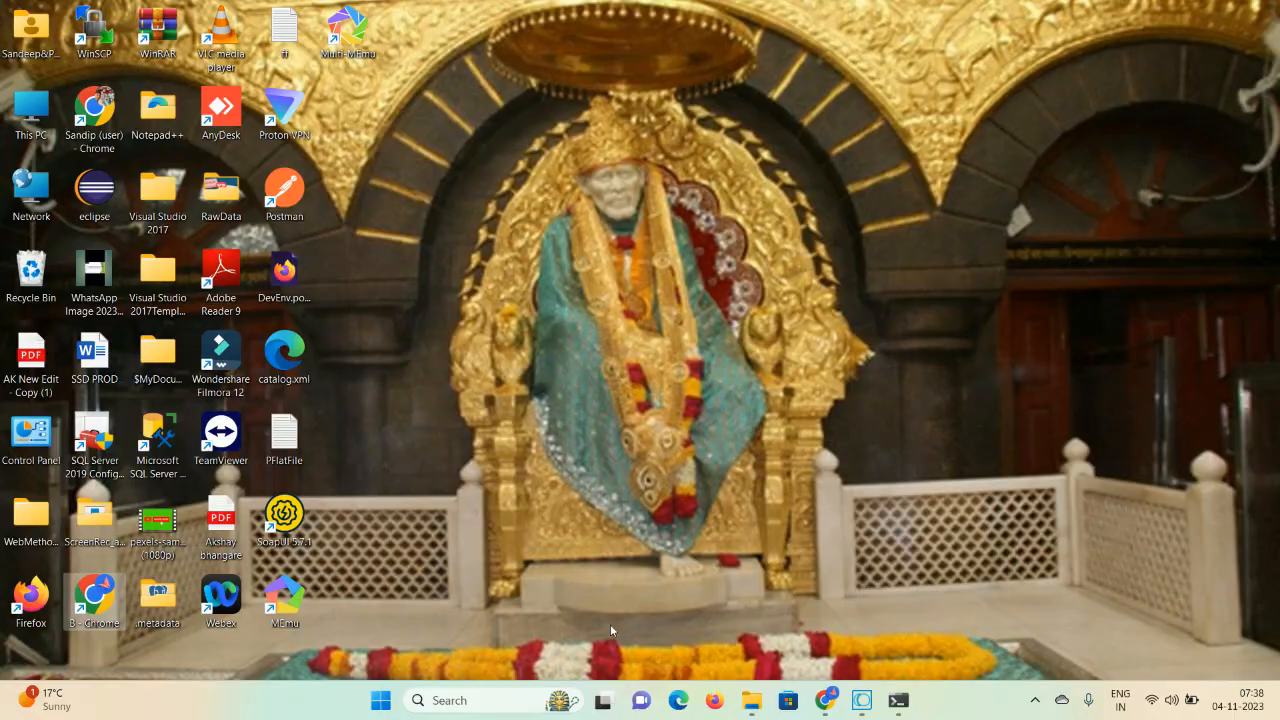
pyautogui.doubleClick(165, 537)
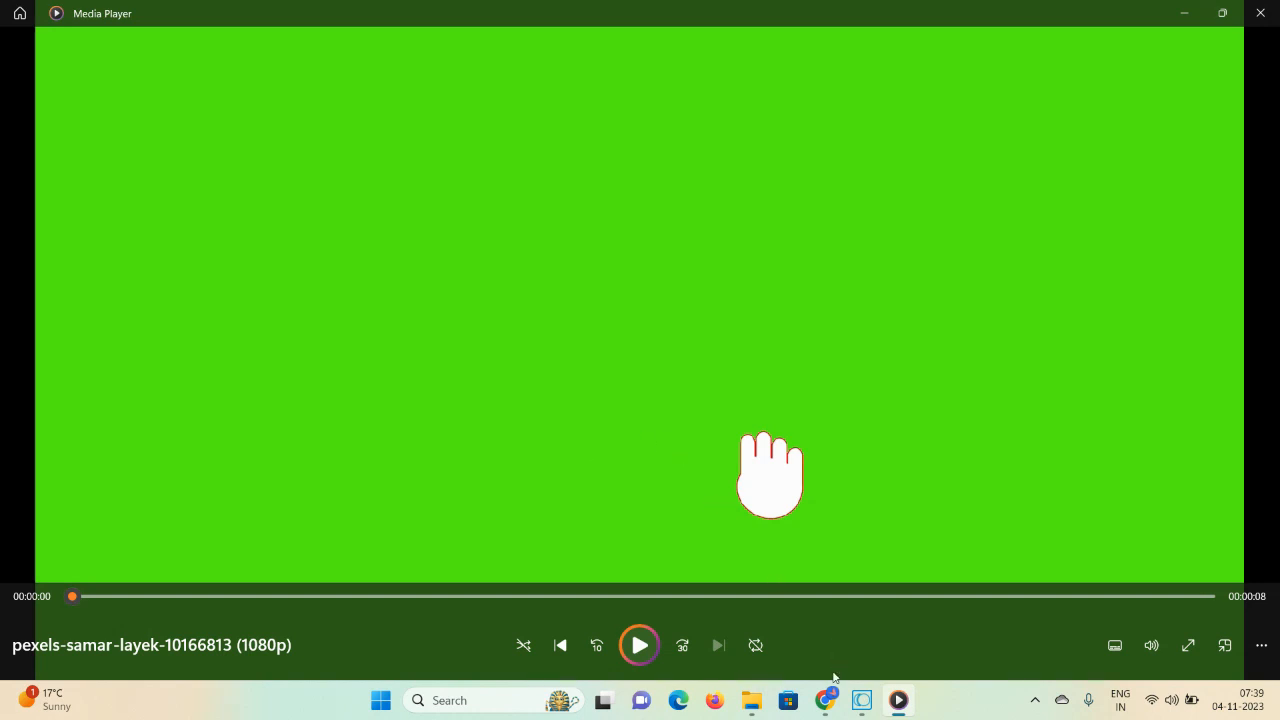
pyautogui.moveTo(825, 700)
pyautogui.click(755, 627)
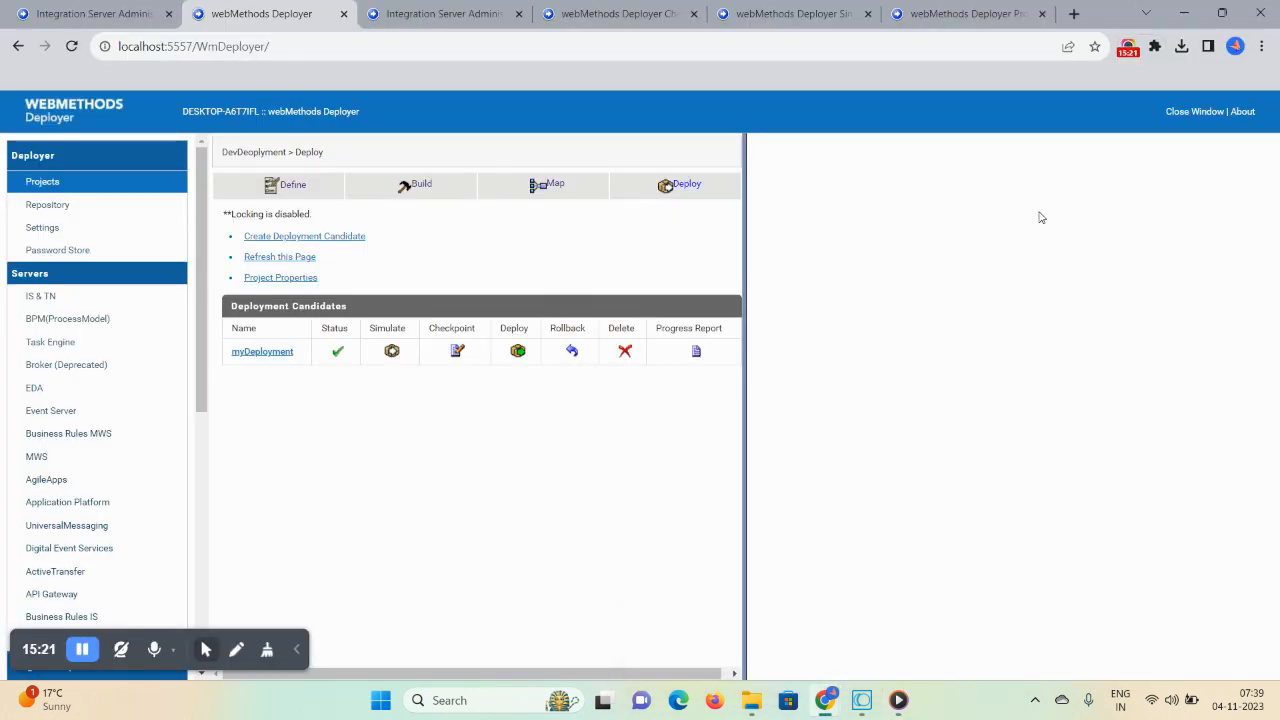
pyautogui.click(1128, 50)
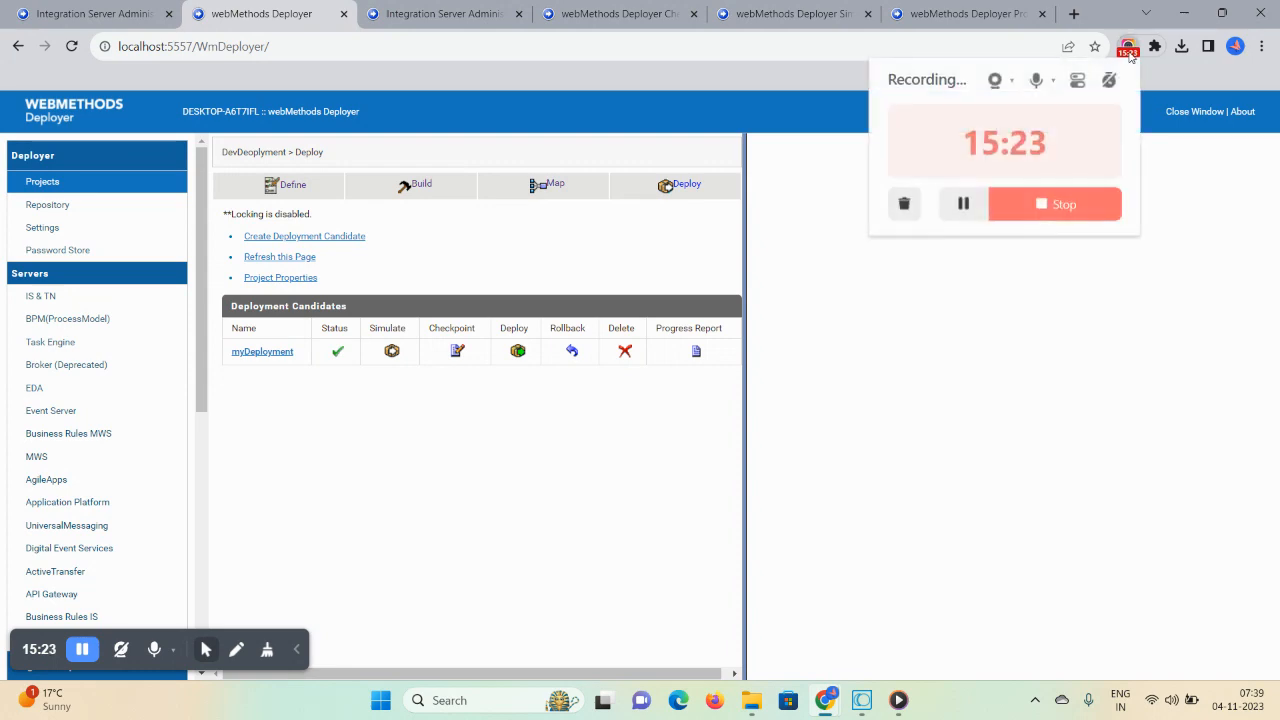